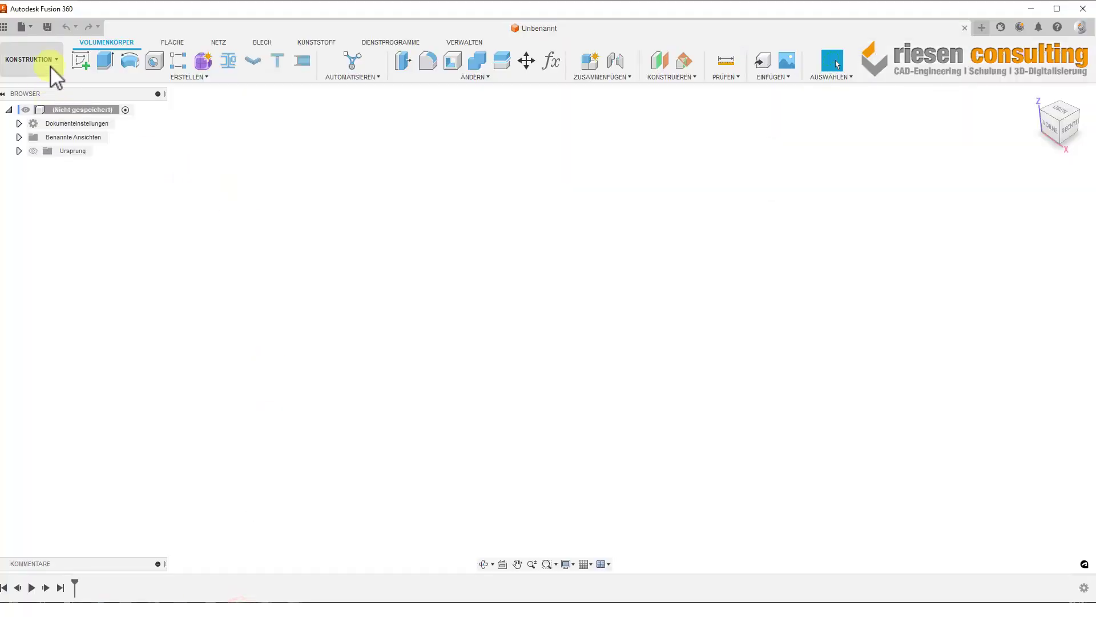
# Step: Start a sketch on the XY plane with a Ø65 circle centred at the origin
pyautogui.click(80, 57)
pyautogui.click(595, 329)
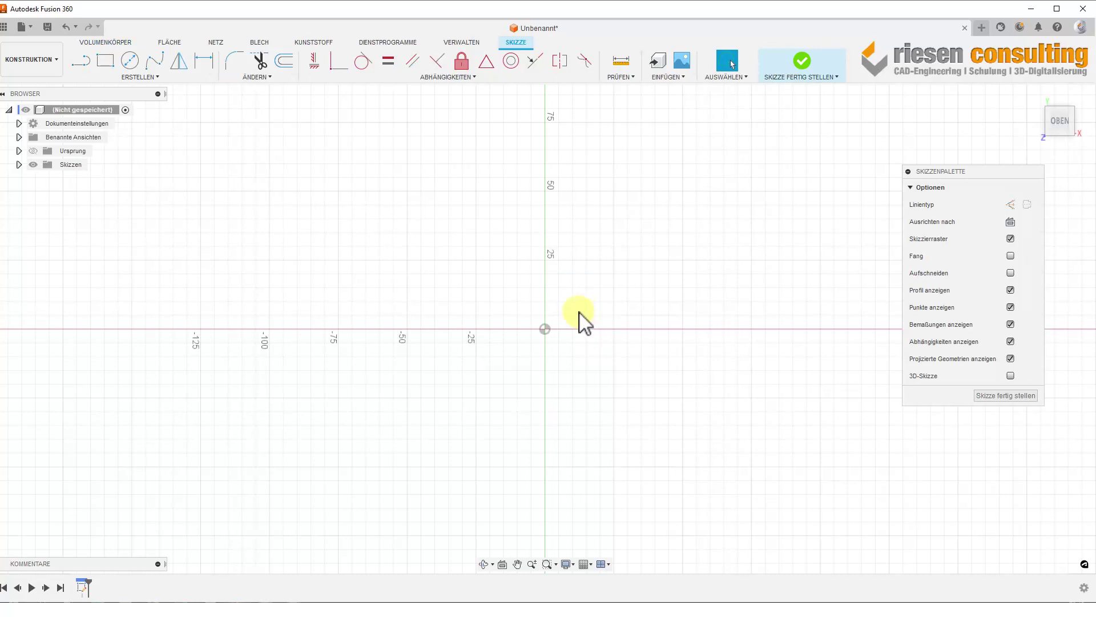
pyautogui.click(130, 59)
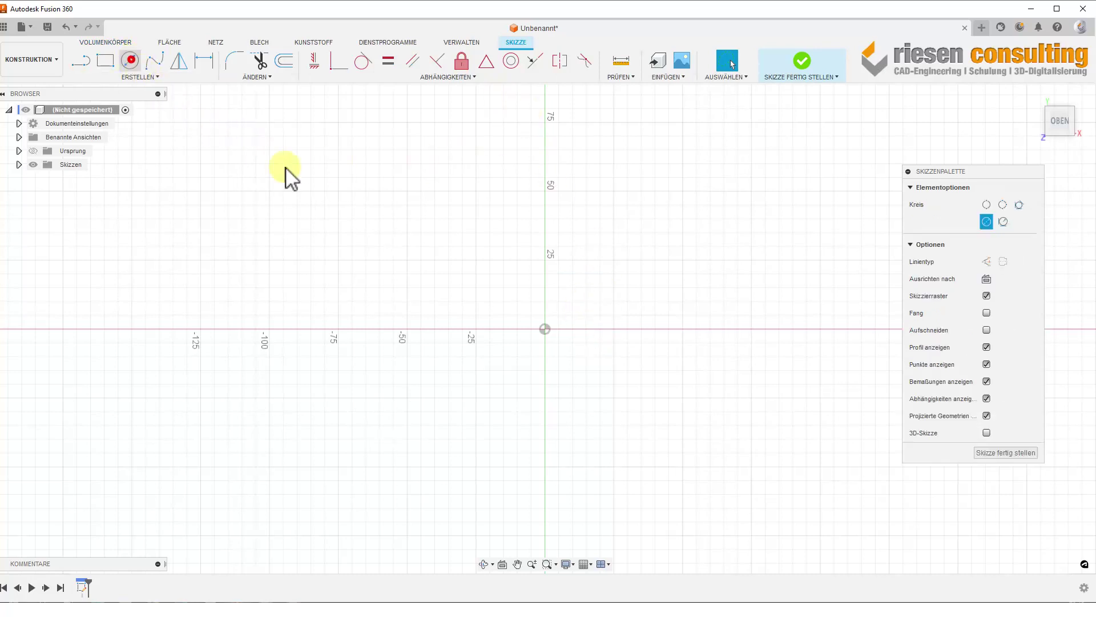
pyautogui.click(545, 329)
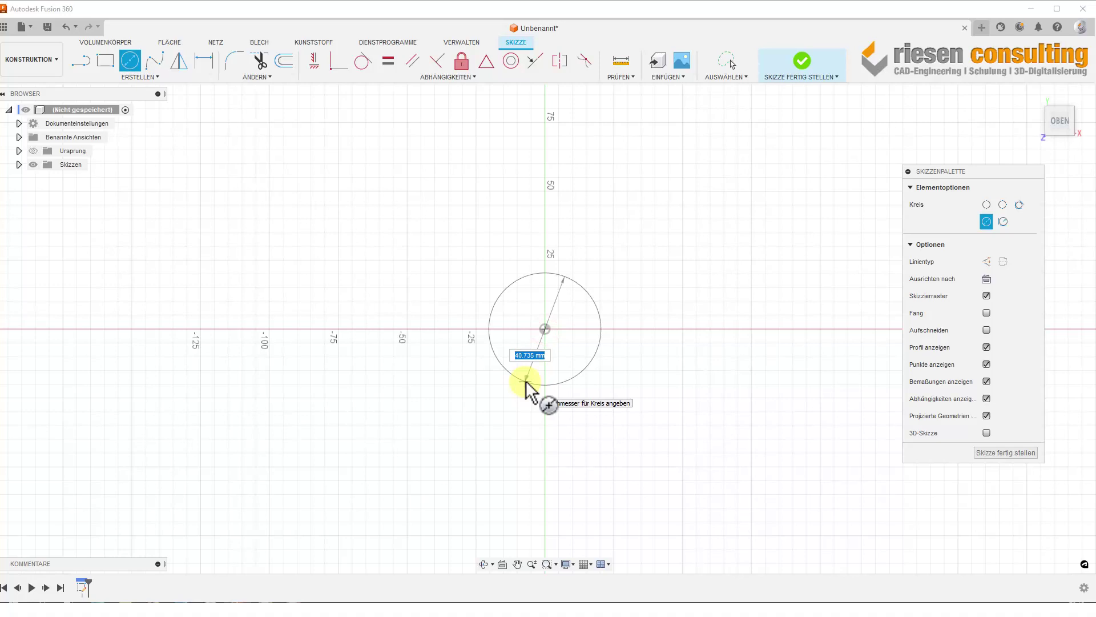
pyautogui.write('65')
pyautogui.press('Return')
pyautogui.press('Escape')
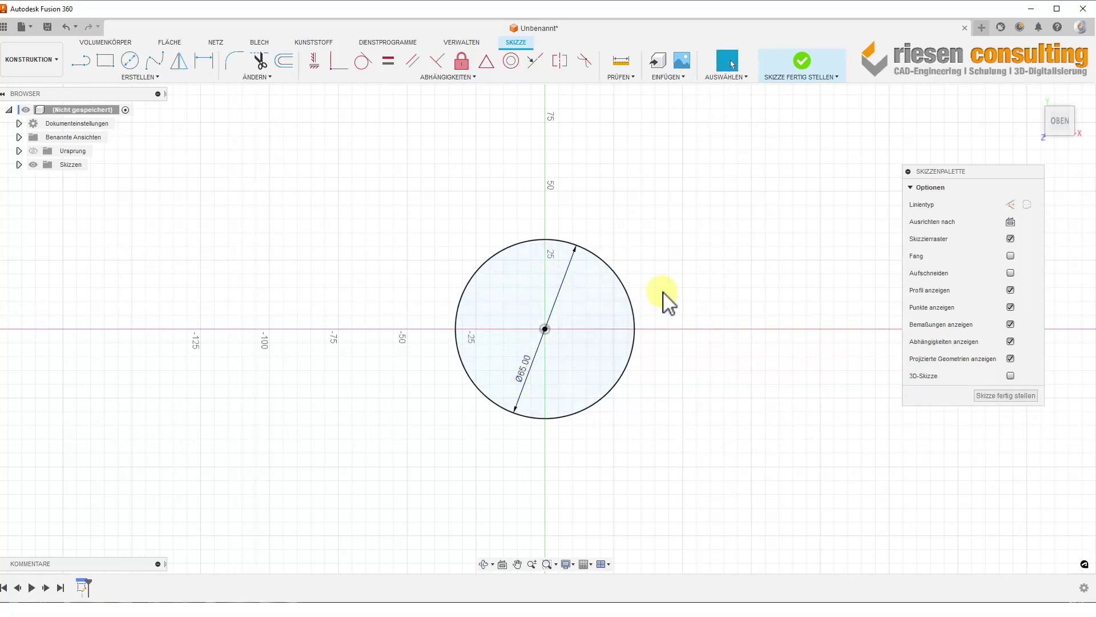
# Step: Add a Ø33 circle to the left of the large circle
pyautogui.scroll(-1, 482, 365)
pyautogui.click(131, 62)
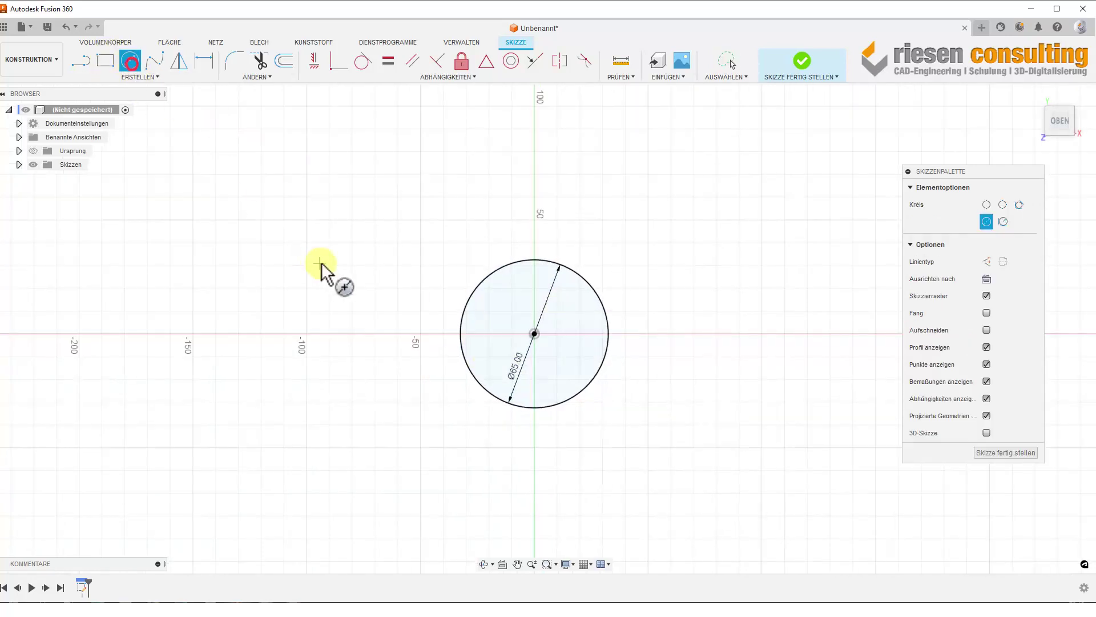
pyautogui.moveTo(223, 295); pyautogui.dragTo(433, 276, button='middle')
pyautogui.click(297, 282)
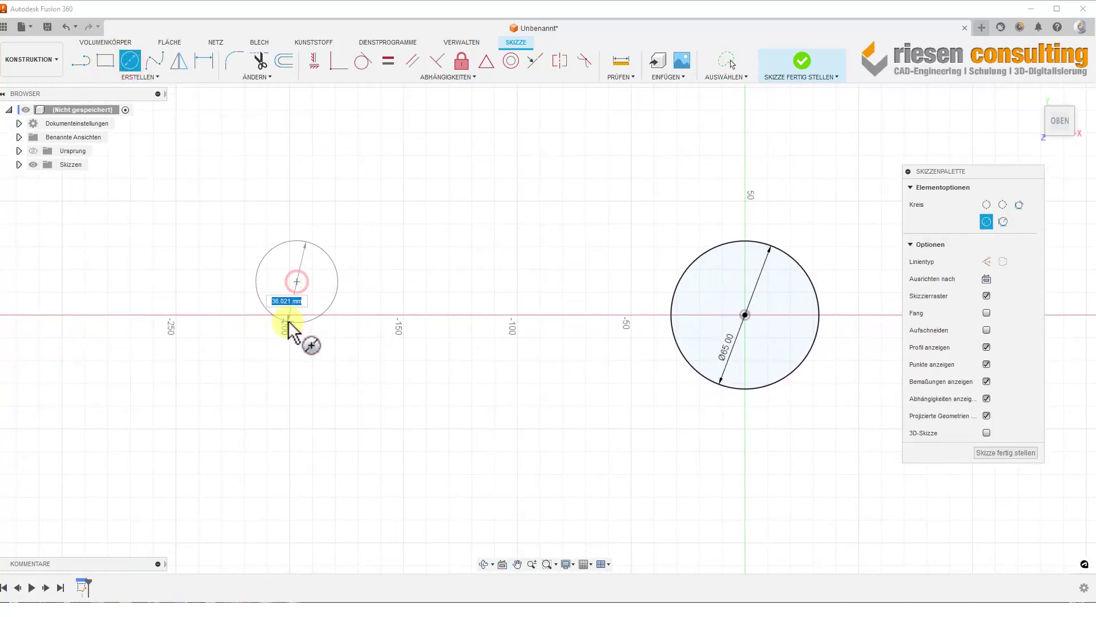
pyautogui.write('33')
pyautogui.press('Return')
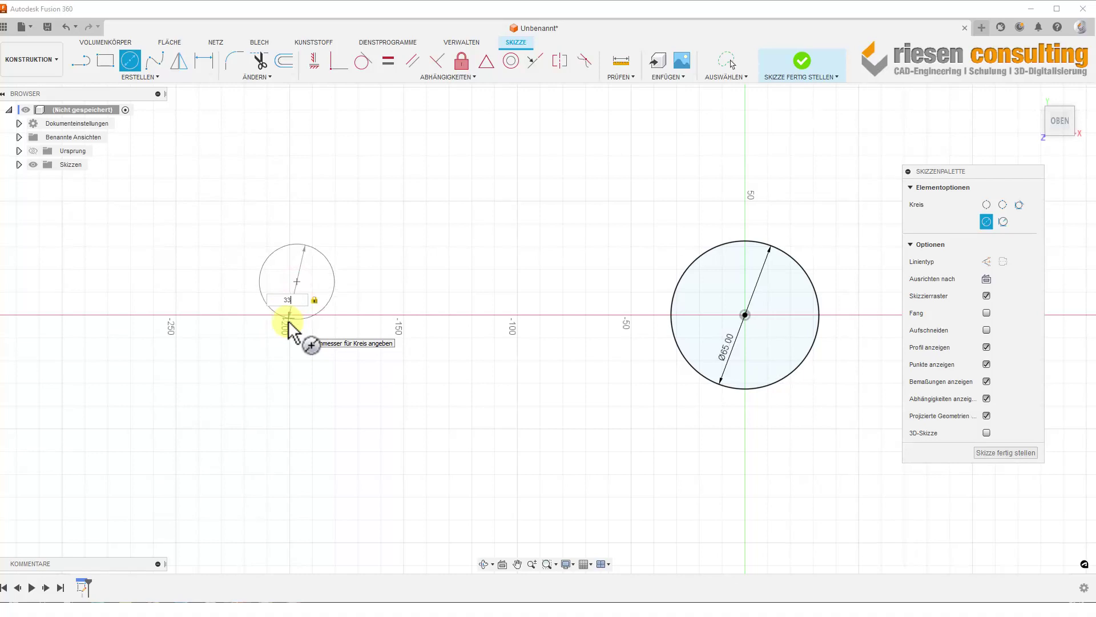
pyautogui.press('Escape')
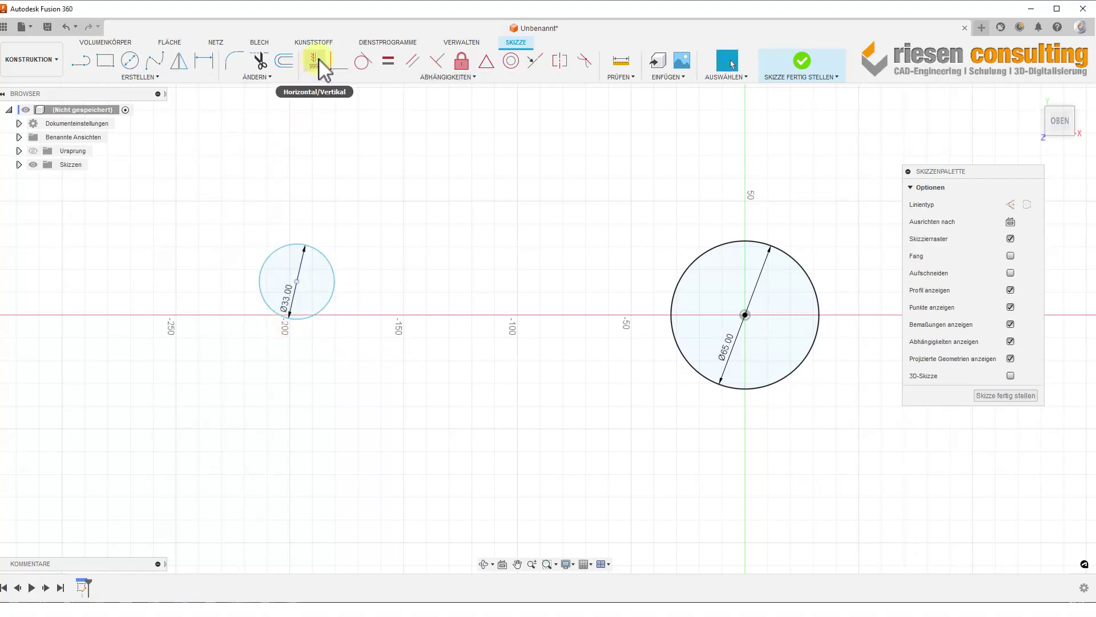
# Step: Align the small circle's centre horizontally with the large circle's centre
pyautogui.click(315, 60)
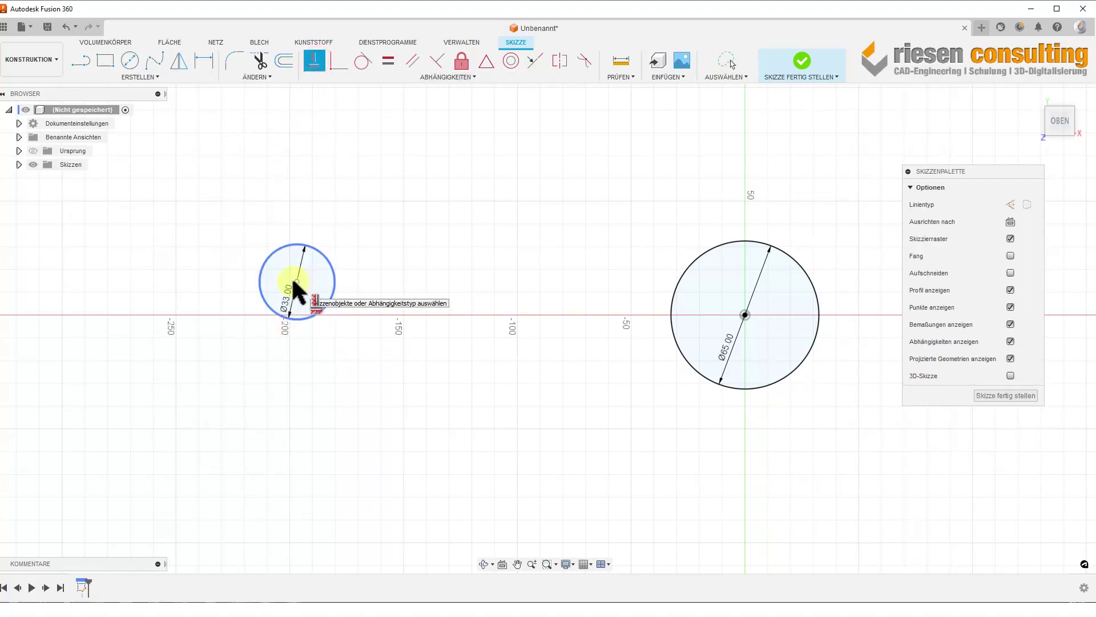
pyautogui.click(297, 282)
pyautogui.click(744, 314)
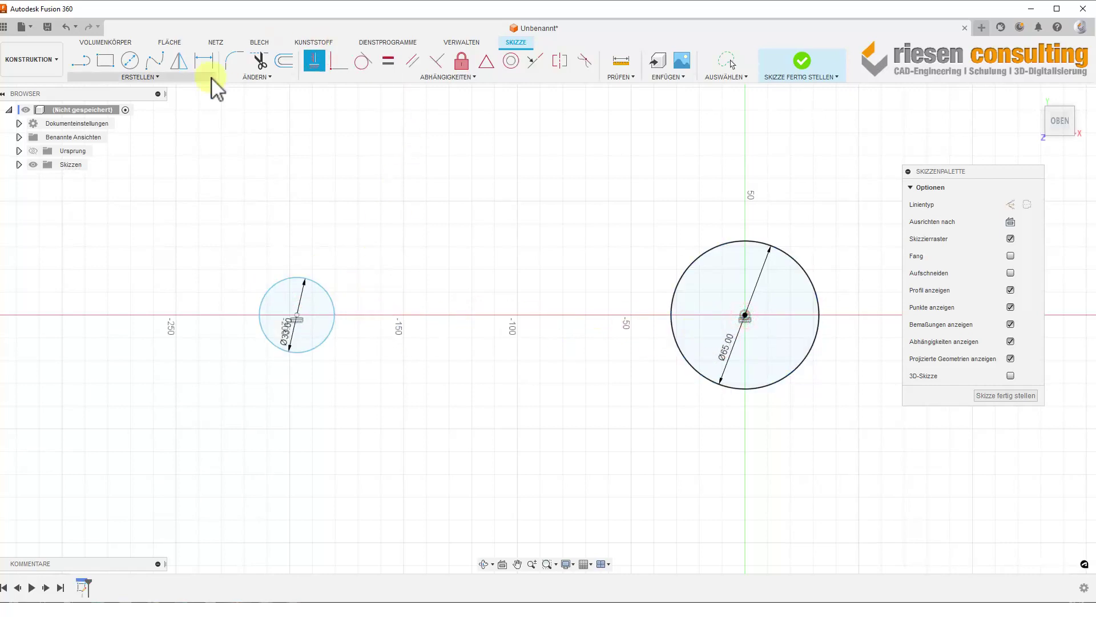
# Step: Draw upper and lower lines from the small circle to the large circle
pyautogui.click(81, 66)
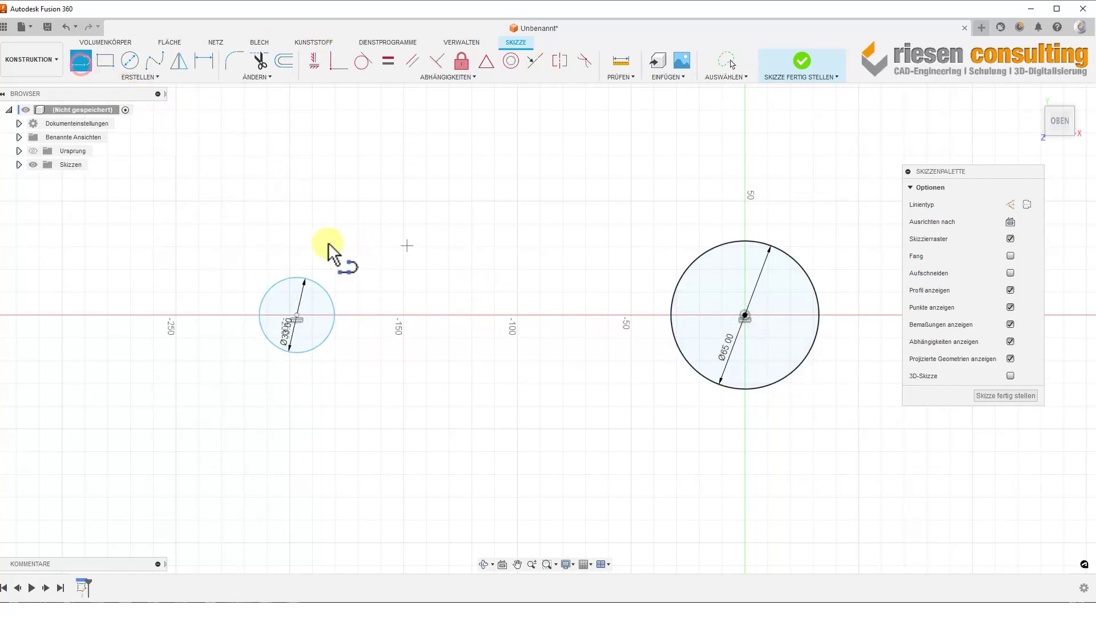
pyautogui.click(261, 295)
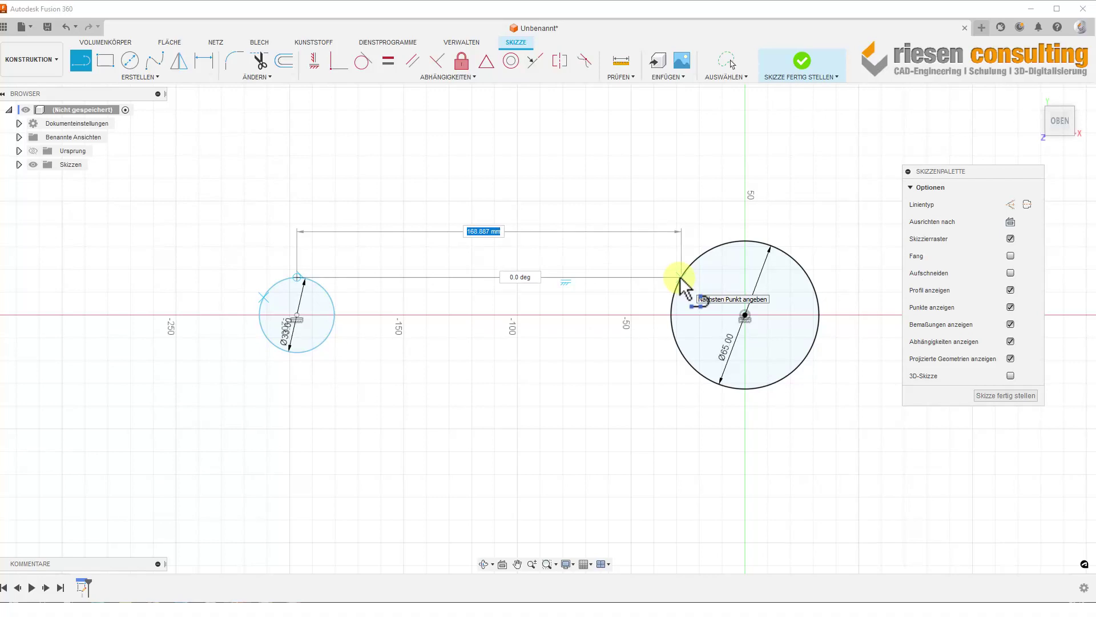
pyautogui.doubleClick(681, 278)
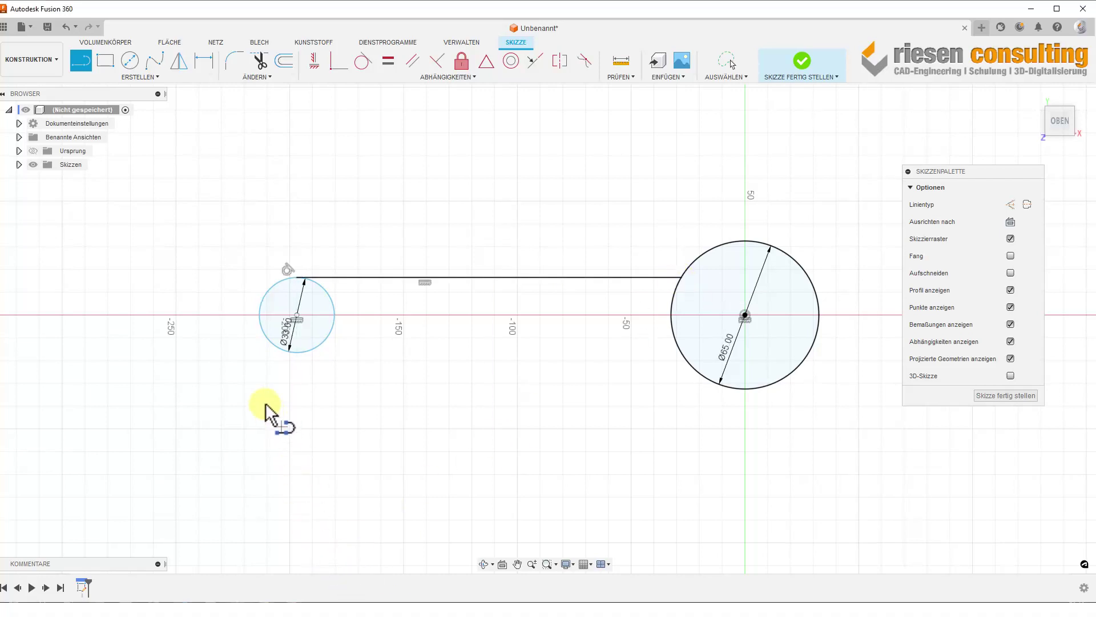
pyautogui.moveTo(260, 325)
pyautogui.mouseDown()
pyautogui.moveTo(470, 433)
pyautogui.moveTo(681, 352)
pyautogui.mouseUp()
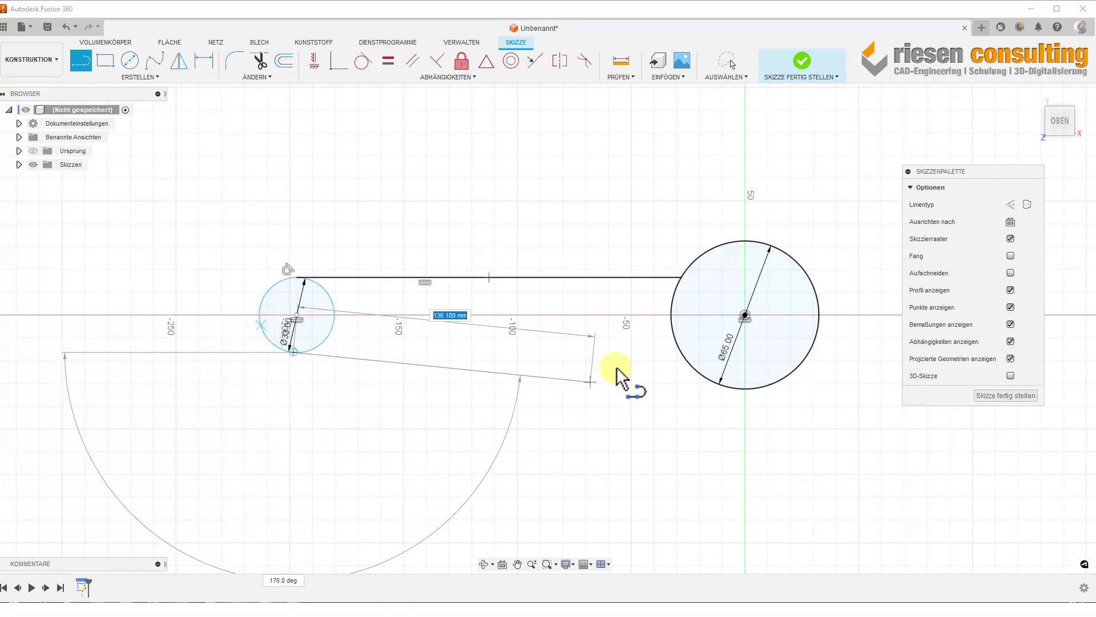
pyautogui.doubleClick(680, 353)
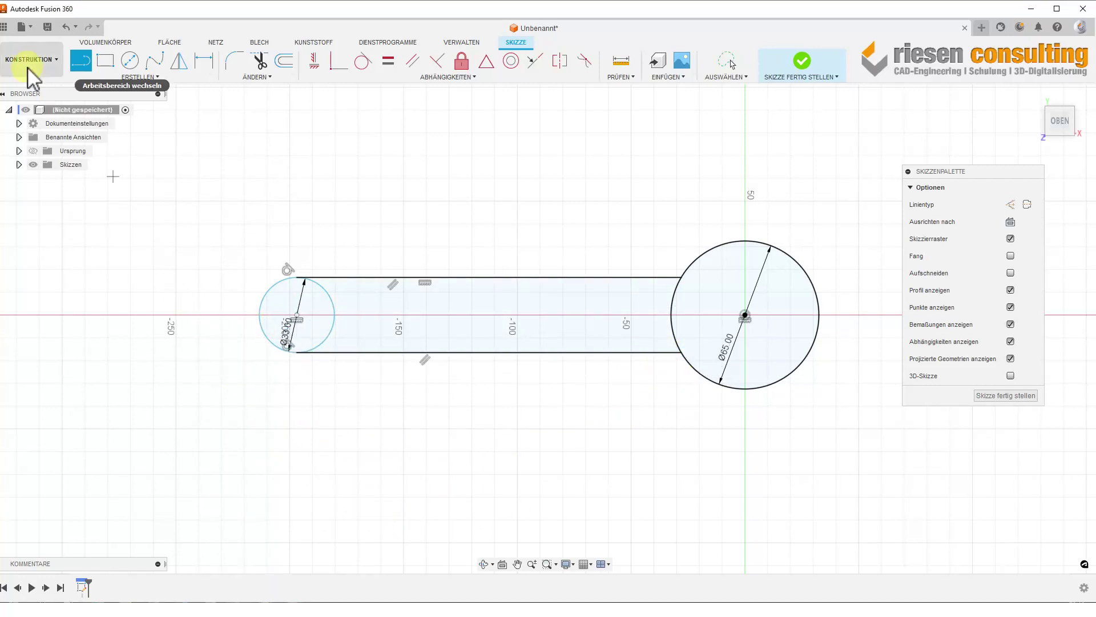
# Step: Draw a centre-to-centre slot inside the rod shank
pyautogui.click(154, 79)
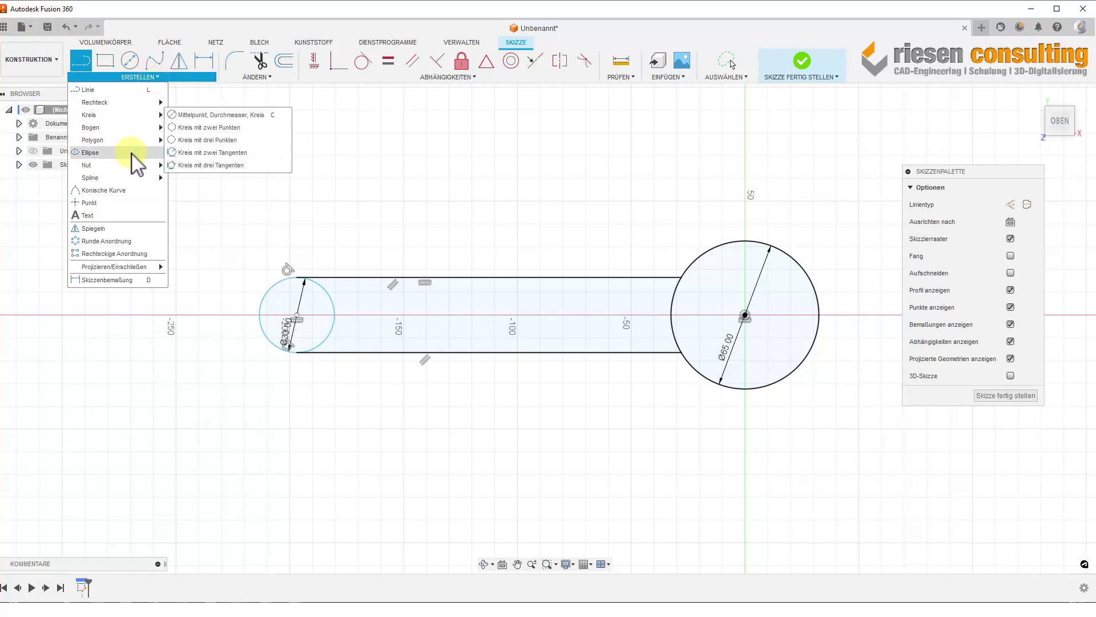
pyautogui.moveTo(87, 165)
pyautogui.click(199, 166)
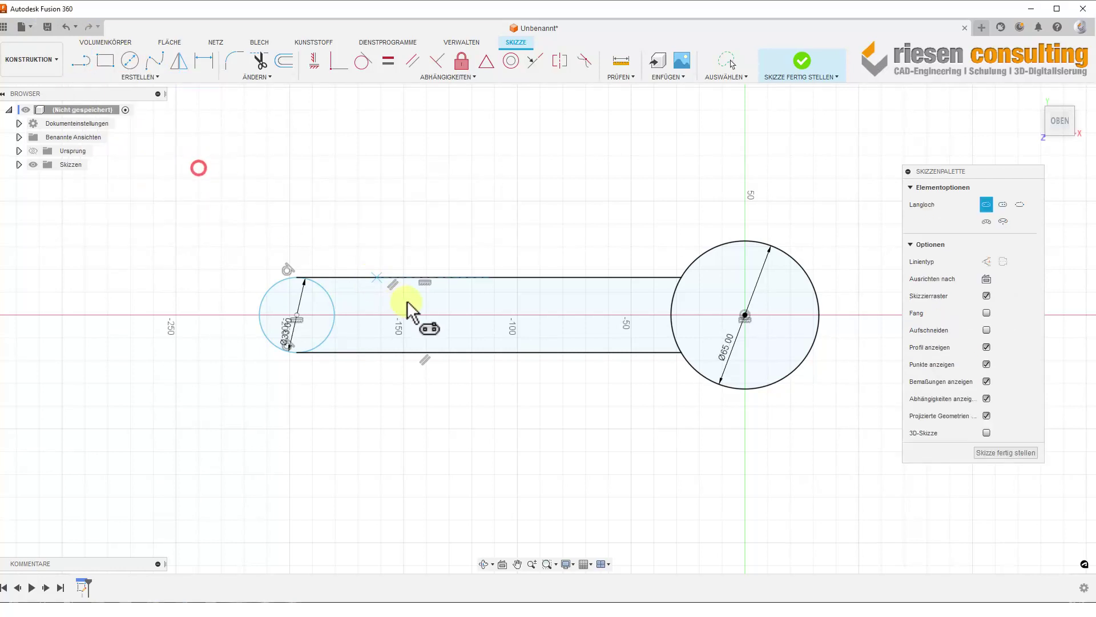
pyautogui.click(380, 309)
pyautogui.click(584, 309)
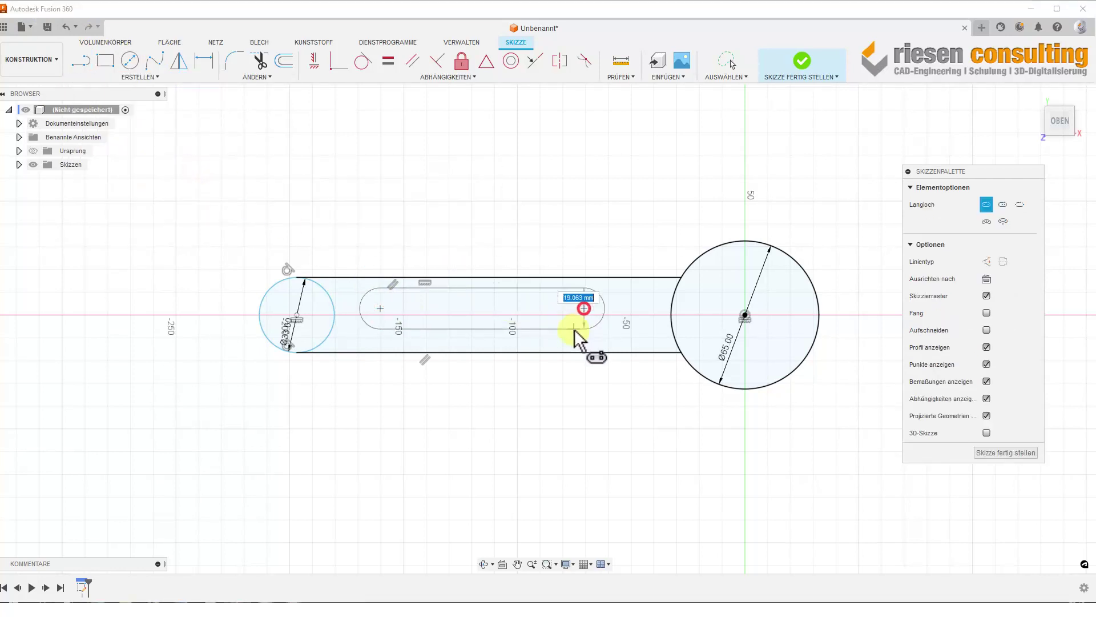
pyautogui.click(573, 330)
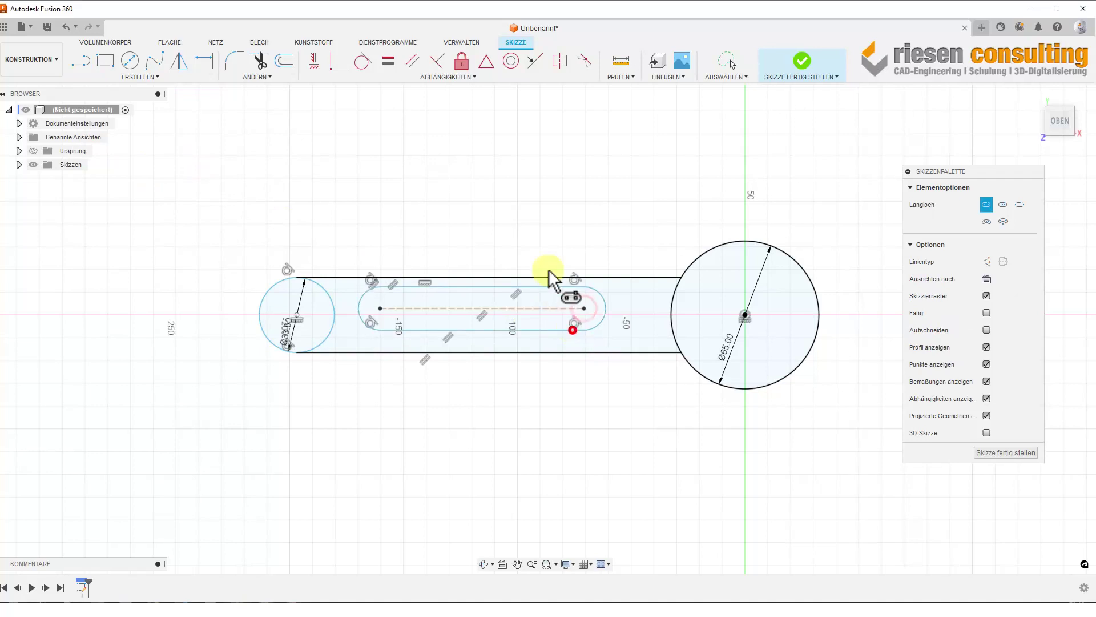
# Step: Align the slot's right centre horizontally with the large circle's centre
pyautogui.click(315, 61)
pyautogui.click(584, 307)
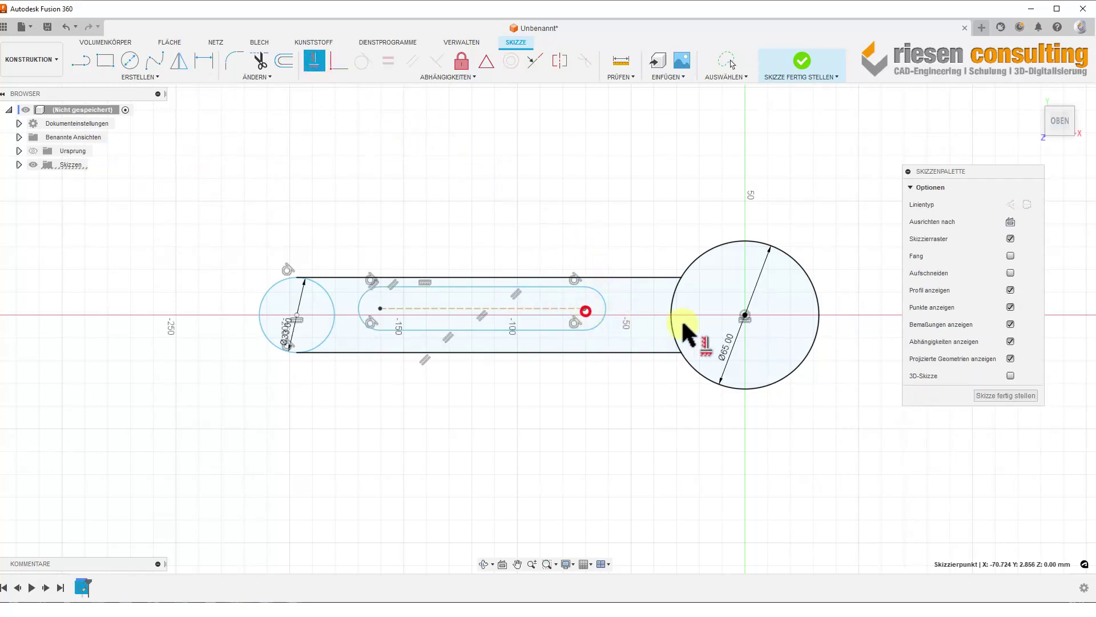
pyautogui.click(745, 315)
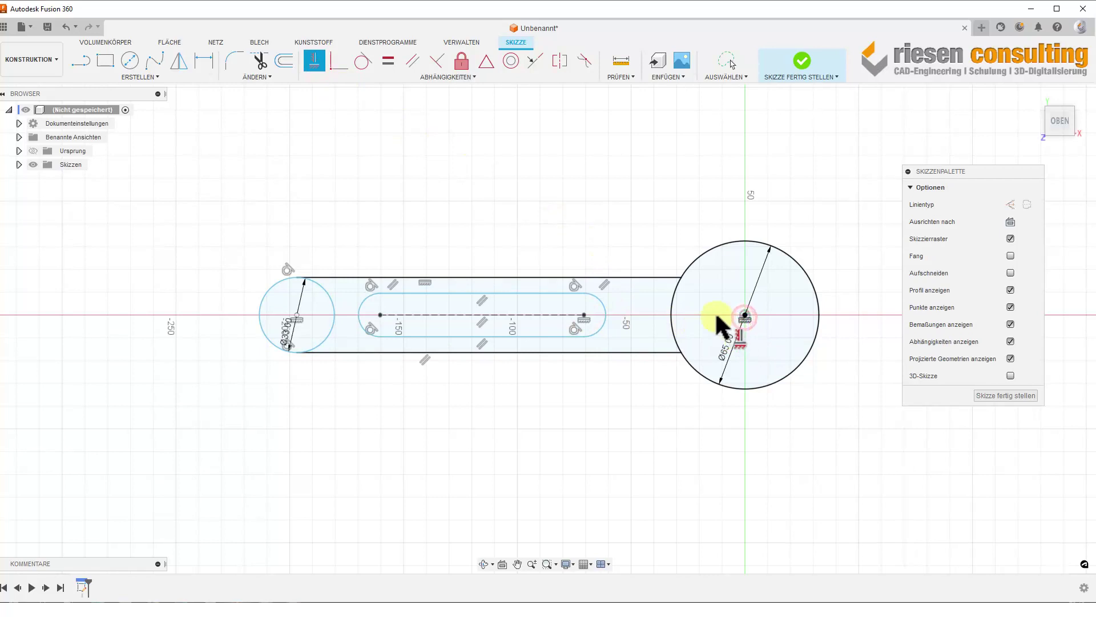
pyautogui.click(204, 60)
pyautogui.click(363, 294)
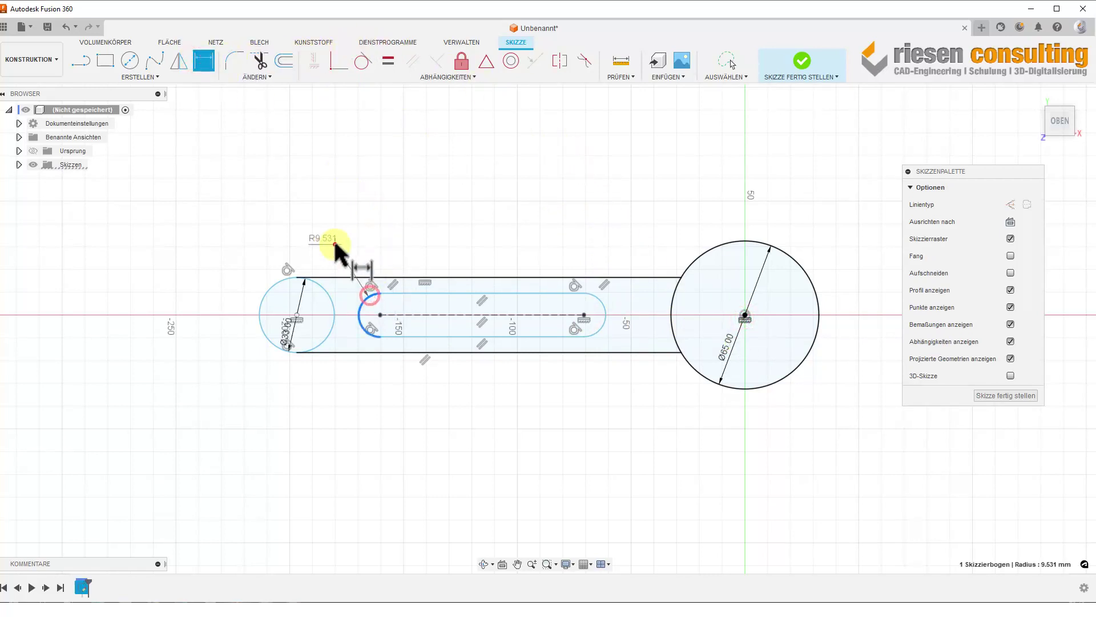
# Step: Give the slot arc radius 9.90 and place its left centre 35 mm from the small circle
pyautogui.click(339, 245)
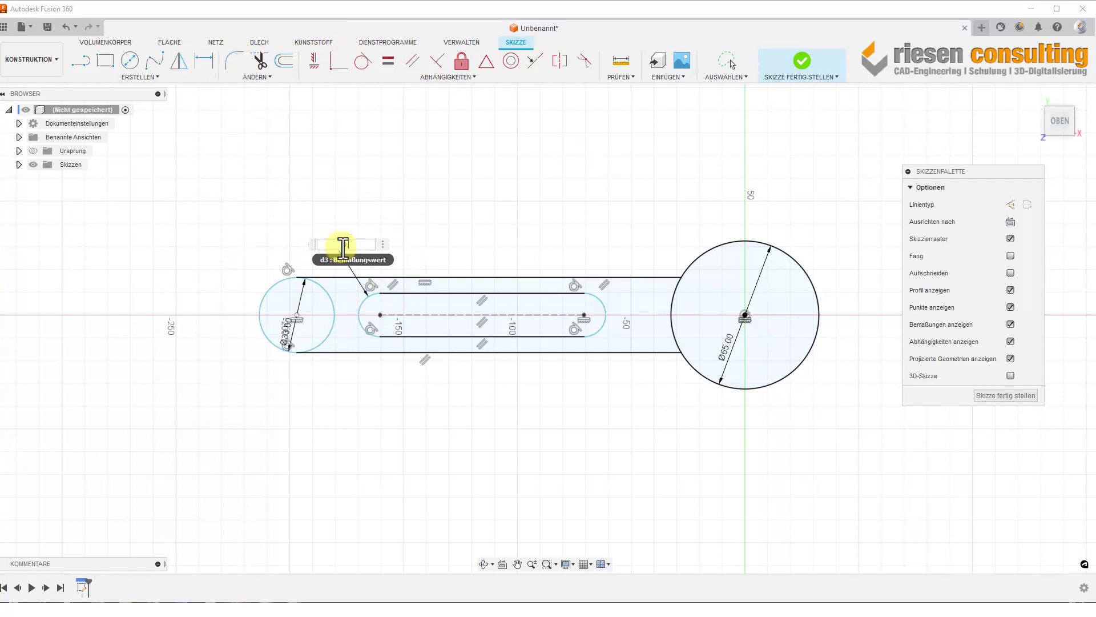
pyautogui.press('Return')
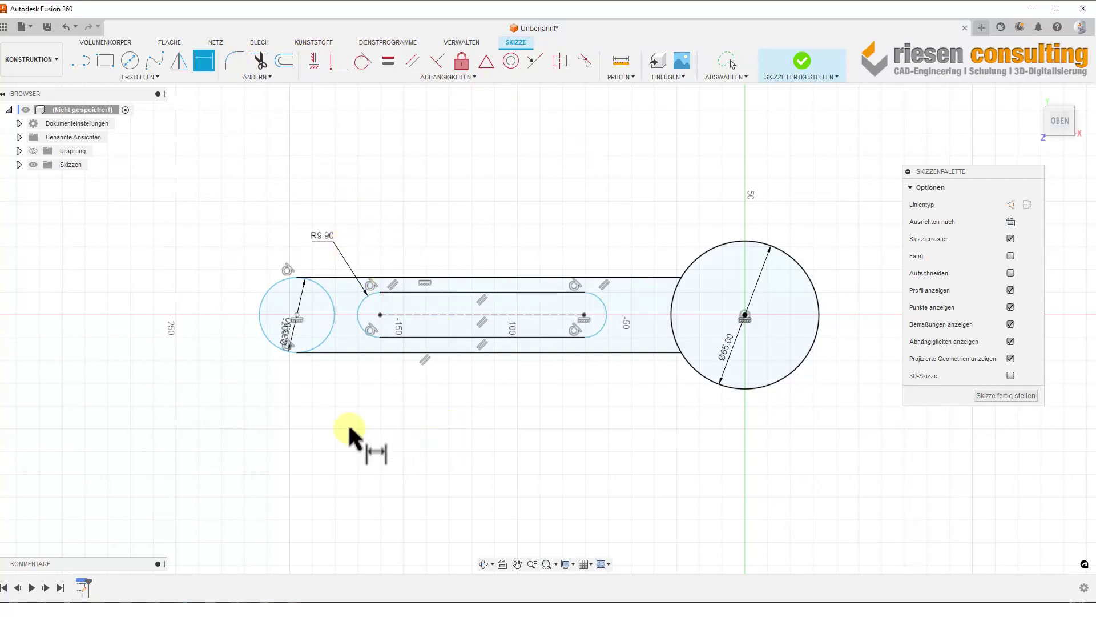
pyautogui.click(285, 349)
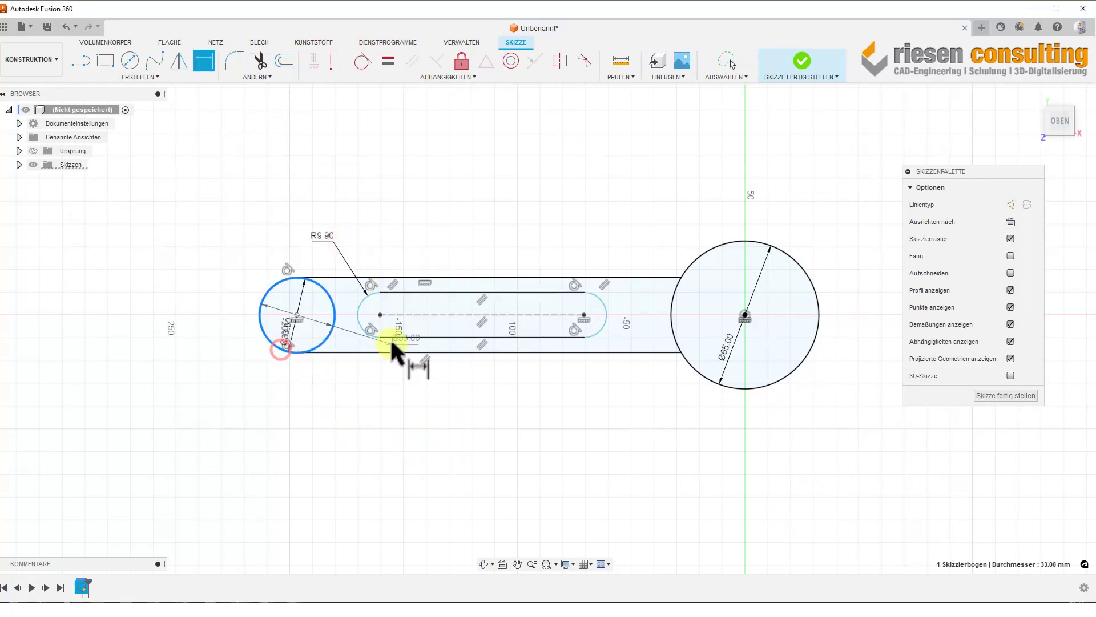
pyautogui.click(379, 313)
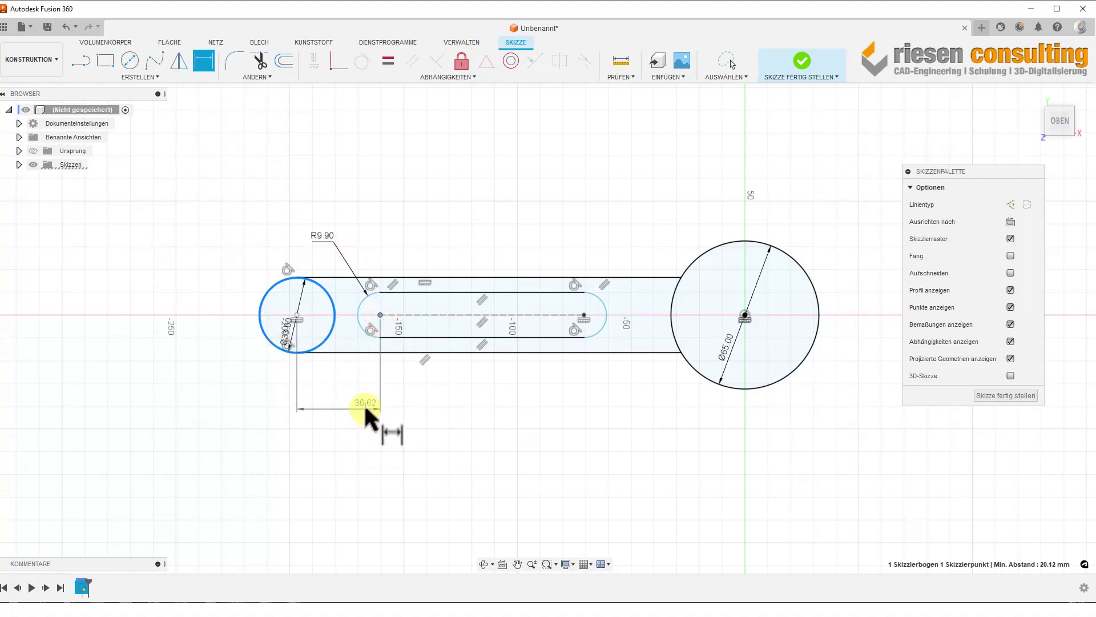
pyautogui.click(349, 403)
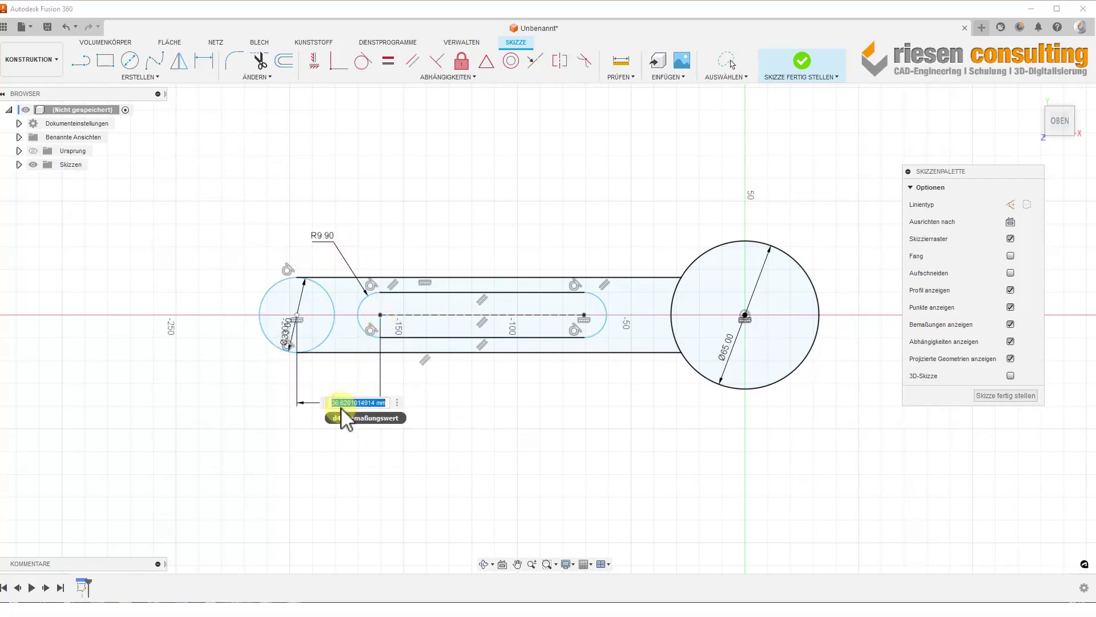
pyautogui.write('35')
pyautogui.press('Return')
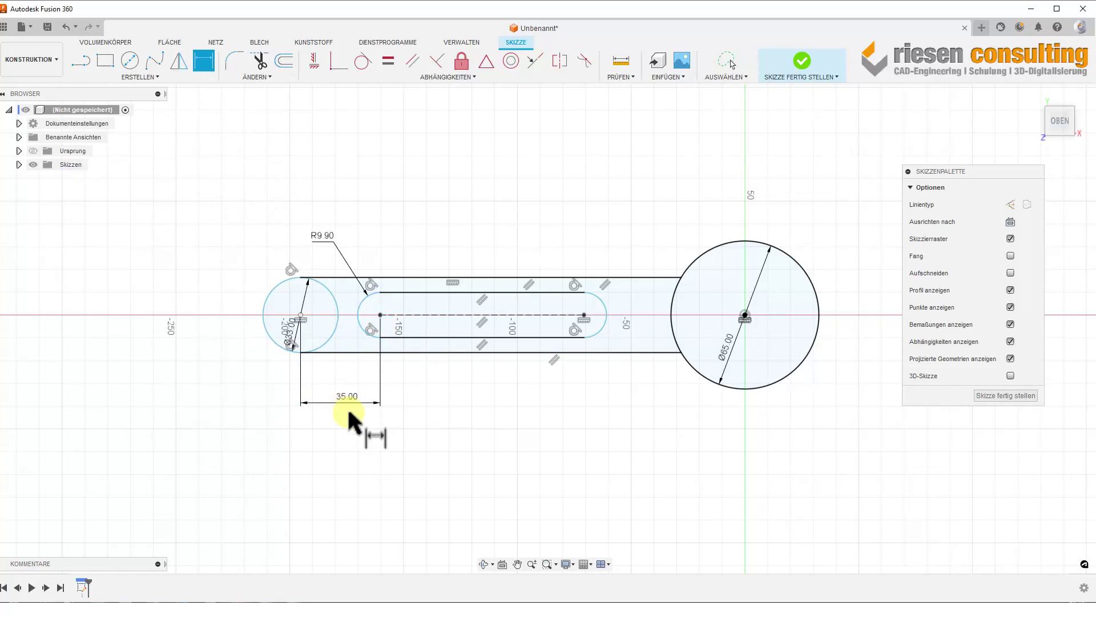
# Step: Set the slot length to 61.60 mm
pyautogui.click(486, 314)
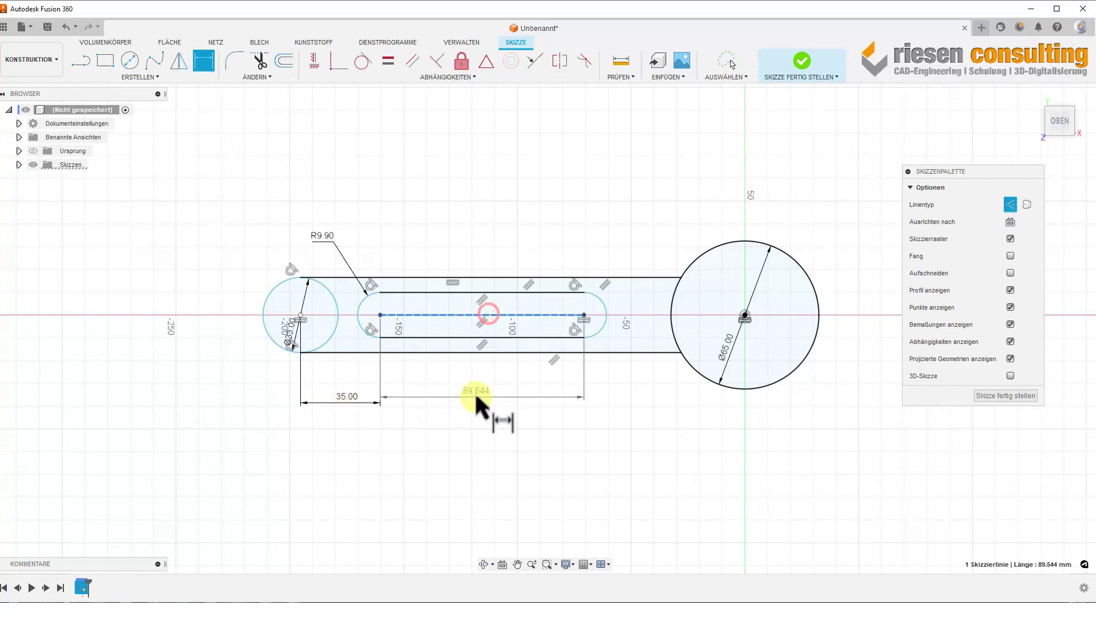
pyautogui.click(475, 391)
pyautogui.write('61')
pyautogui.press('Return')
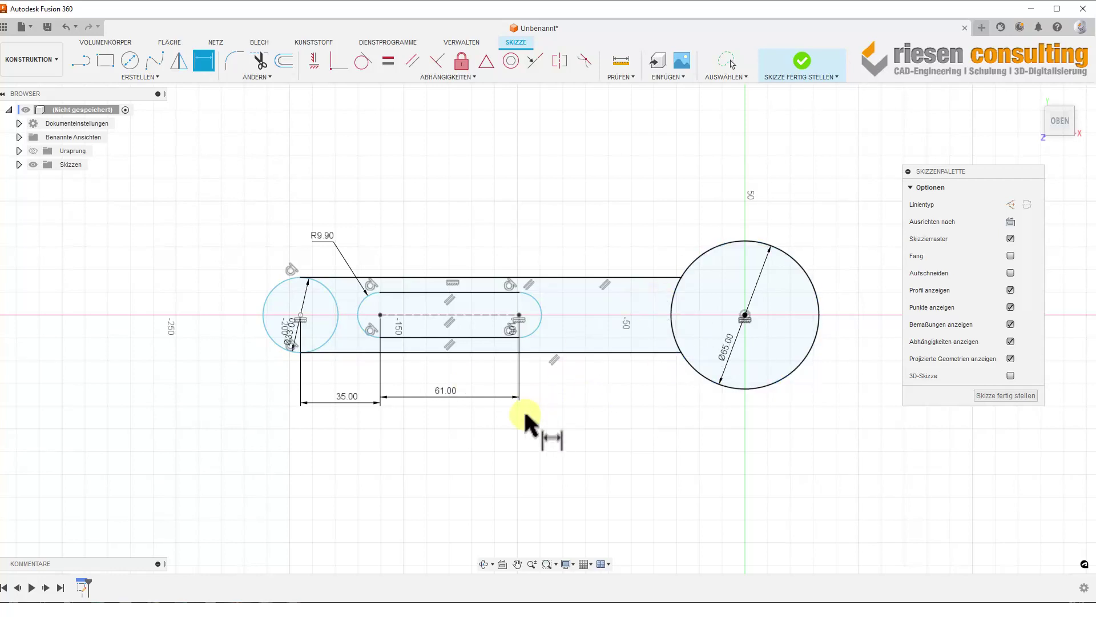
pyautogui.doubleClick(443, 393)
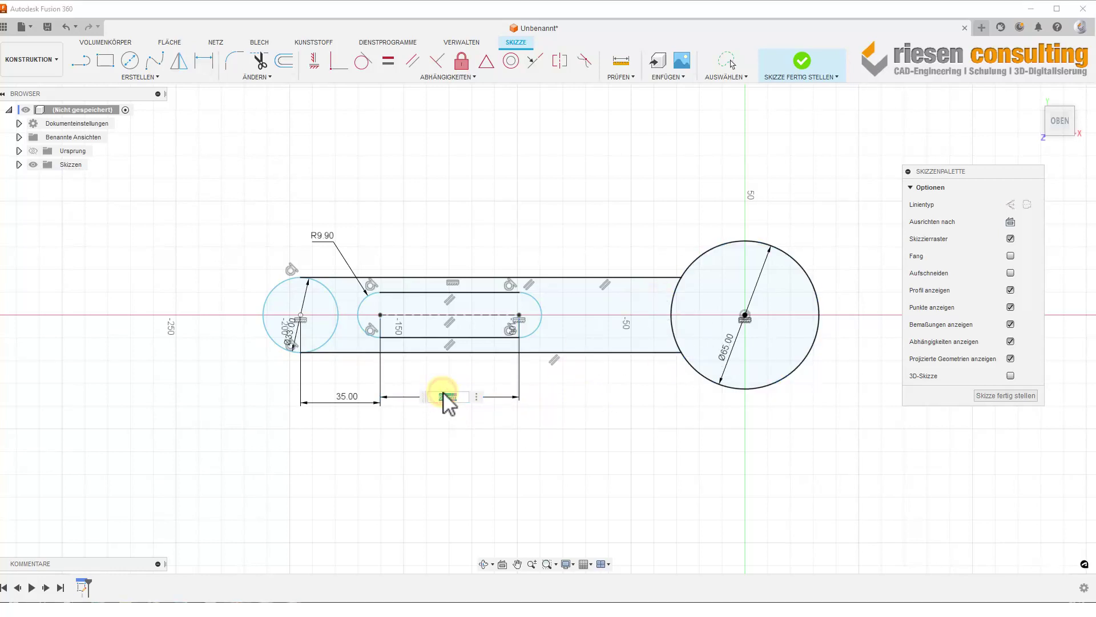
pyautogui.press('Return')
# Step: Dimension the slot's right arc centre 57.40 mm from the large circle's centre
pyautogui.press('d')
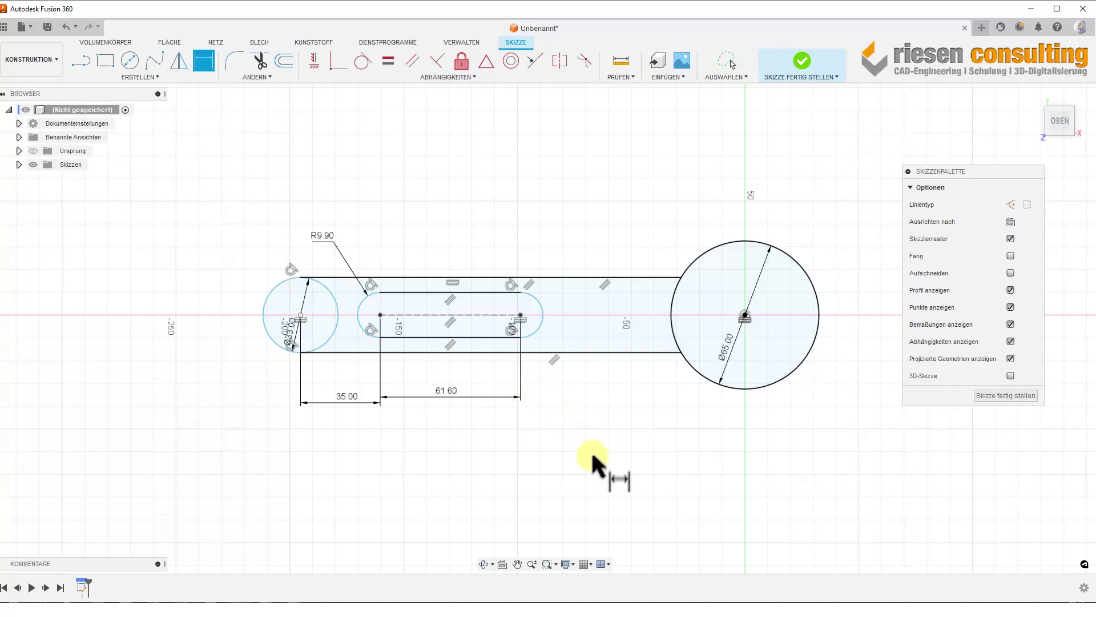
pyautogui.click(535, 326)
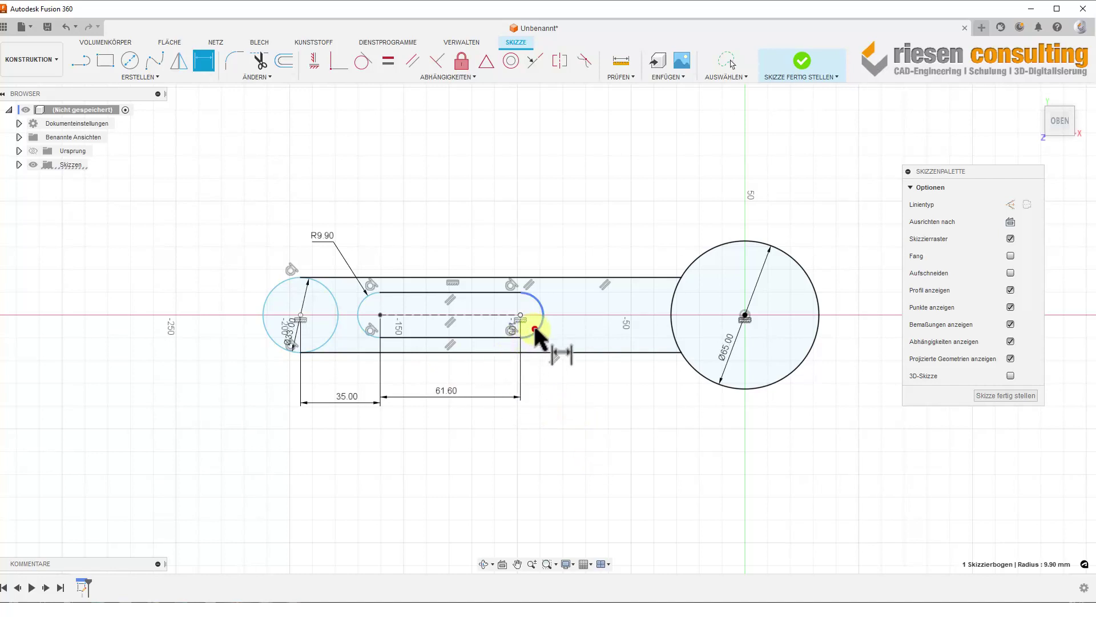
pyautogui.click(746, 318)
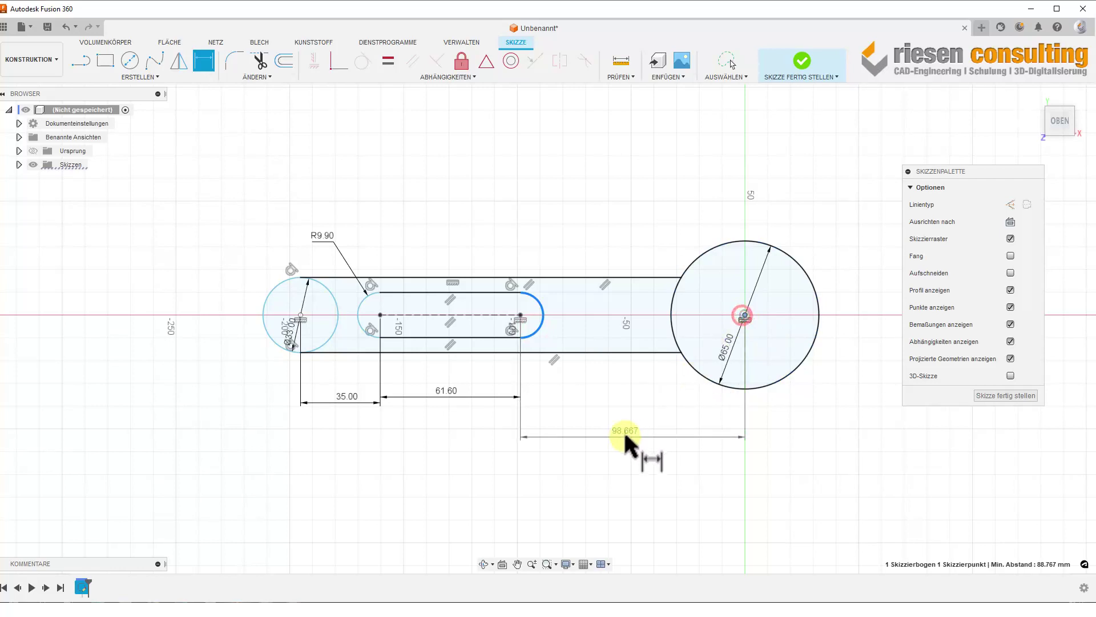
pyautogui.click(623, 431)
pyautogui.write('87.4')
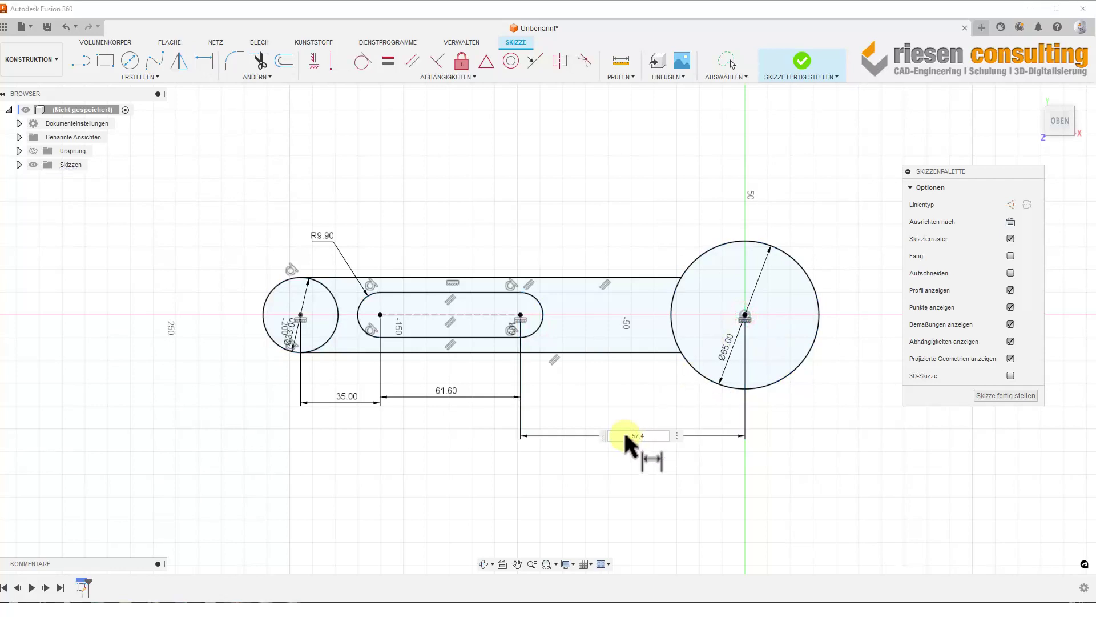
pyautogui.press('Return')
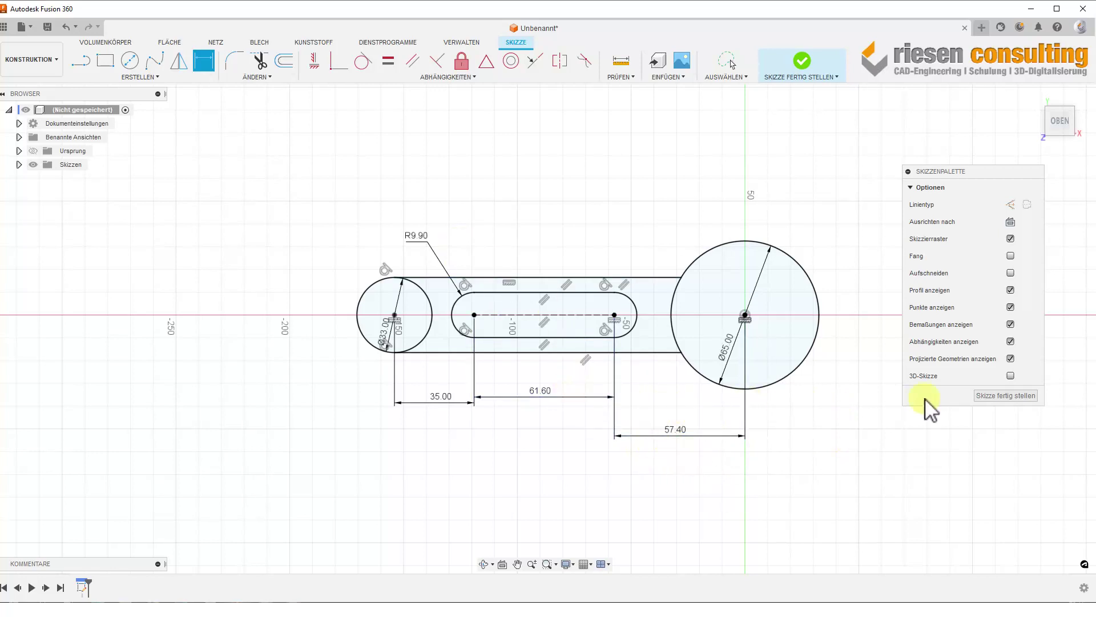
pyautogui.moveTo(939, 480); pyautogui.dragTo(861, 472, button='middle')
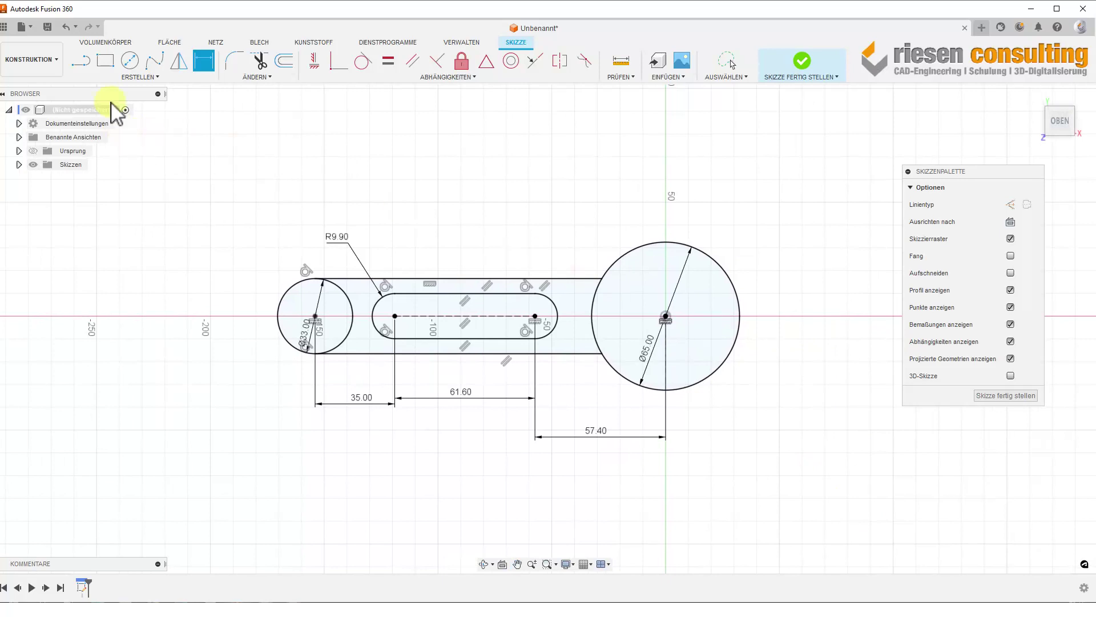
# Step: Draw an 8 mm vertical line right of the large circle
pyautogui.click(87, 60)
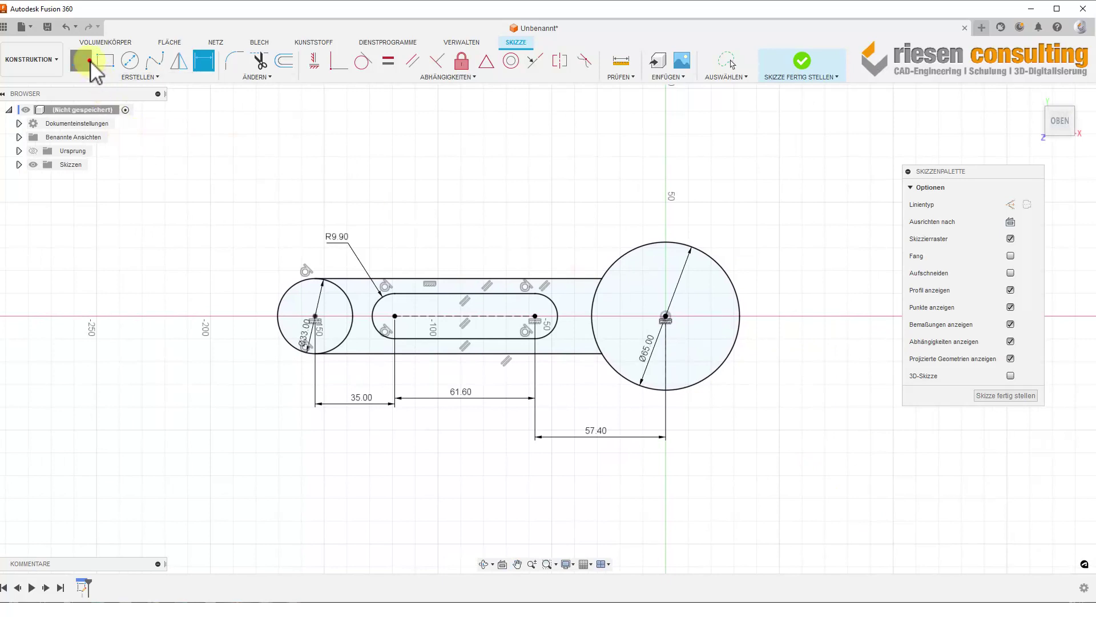
pyautogui.click(785, 311)
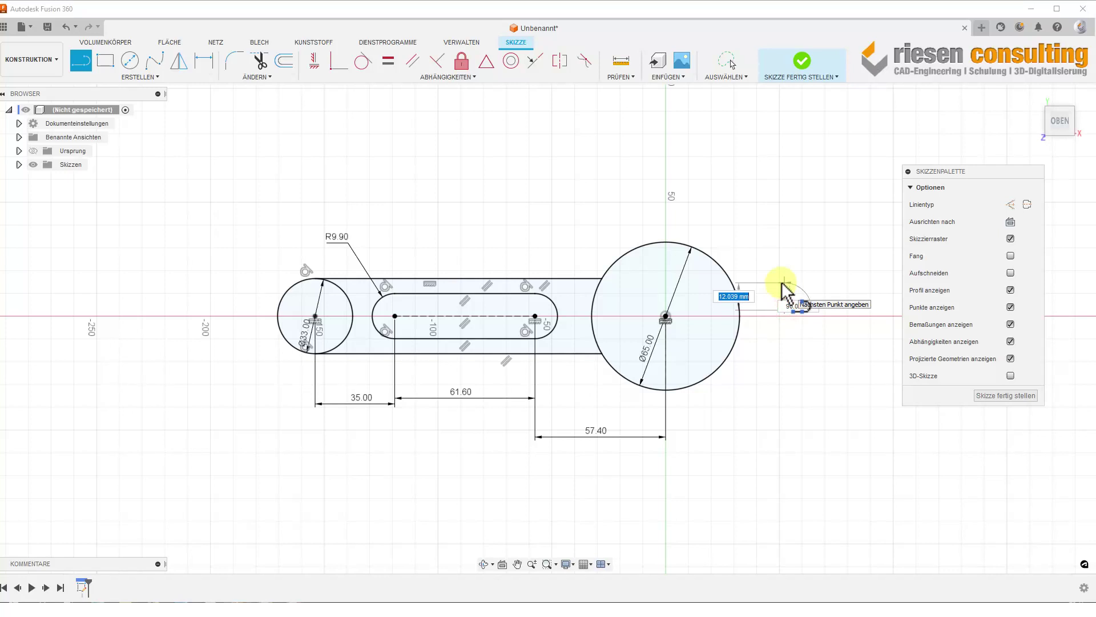
pyautogui.press('Return')
pyautogui.press('Escape')
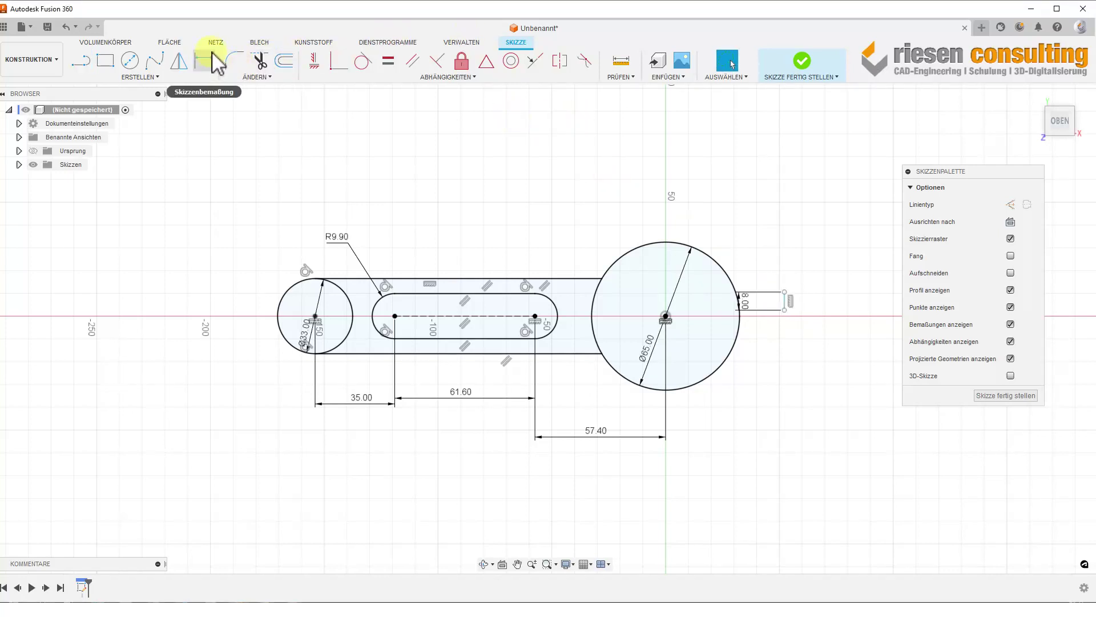
# Step: Locate the 8 mm line 38.50 mm from the large circle's centre
pyautogui.press('d')
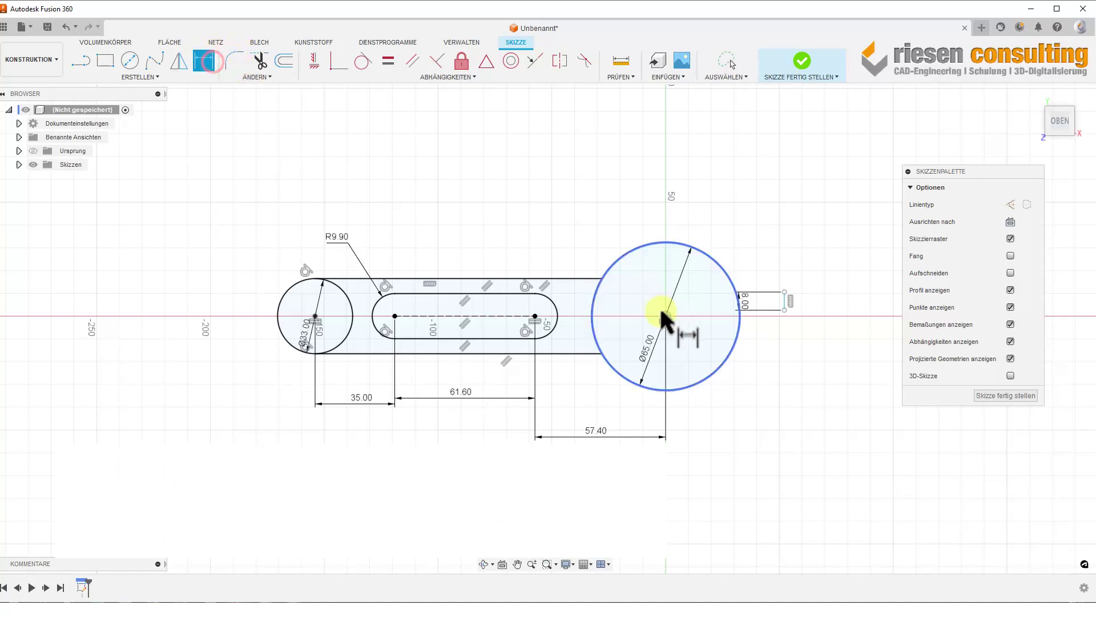
pyautogui.click(665, 317)
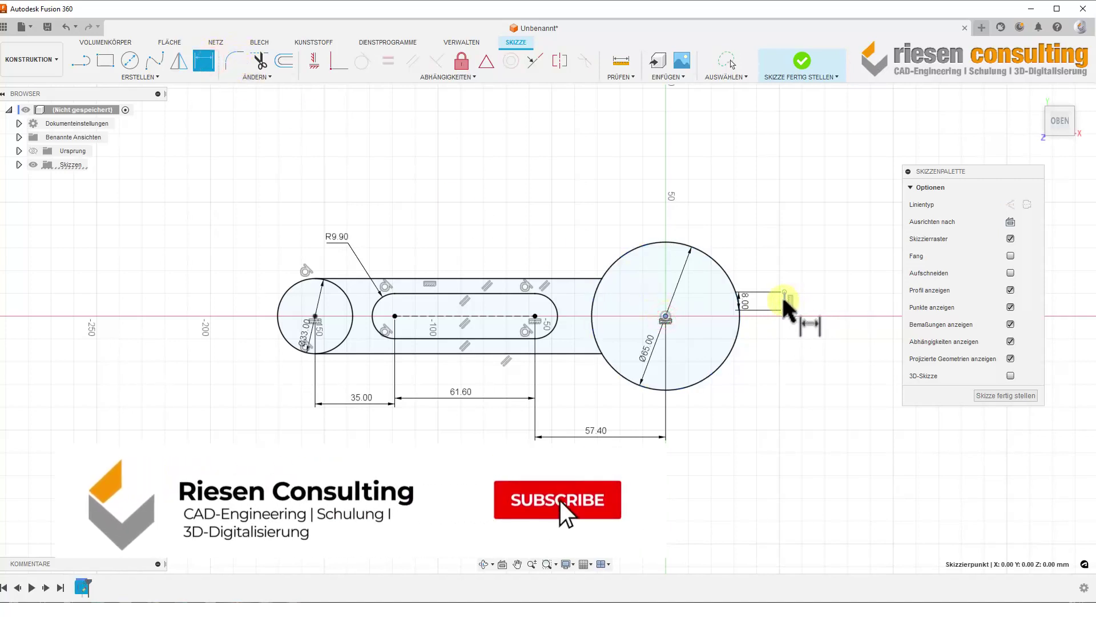
pyautogui.click(786, 301)
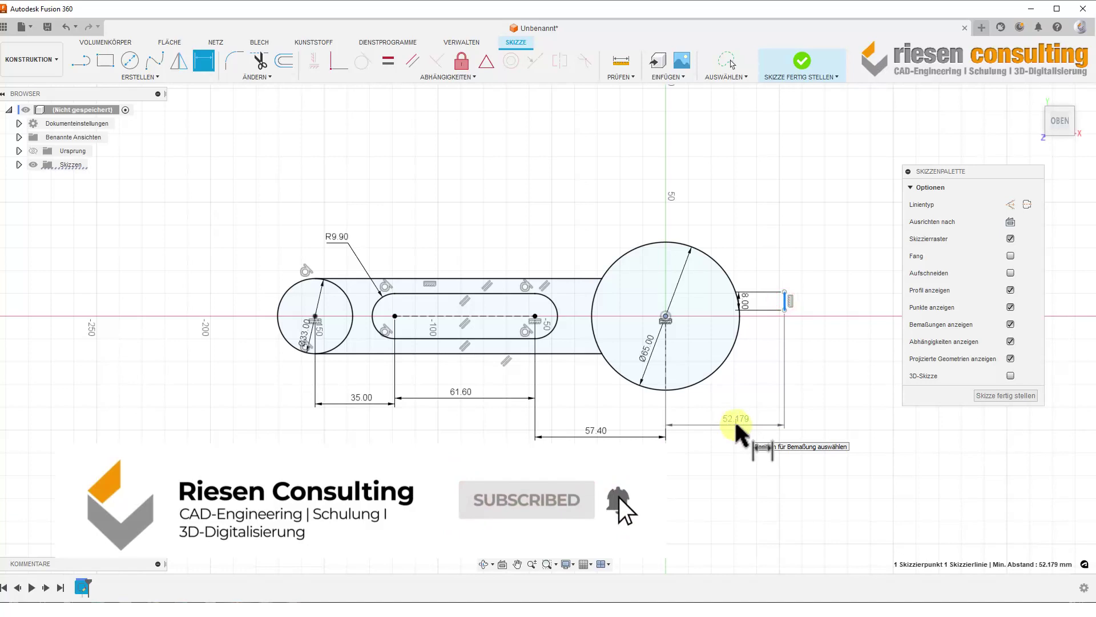
pyautogui.click(736, 425)
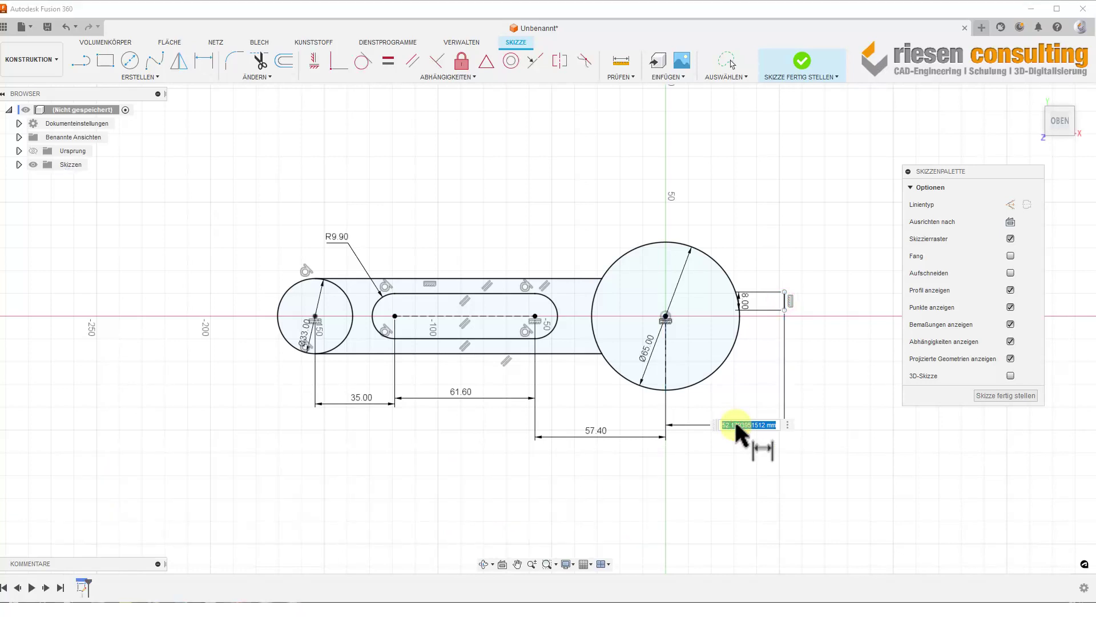
pyautogui.write('.5')
pyautogui.press('Return')
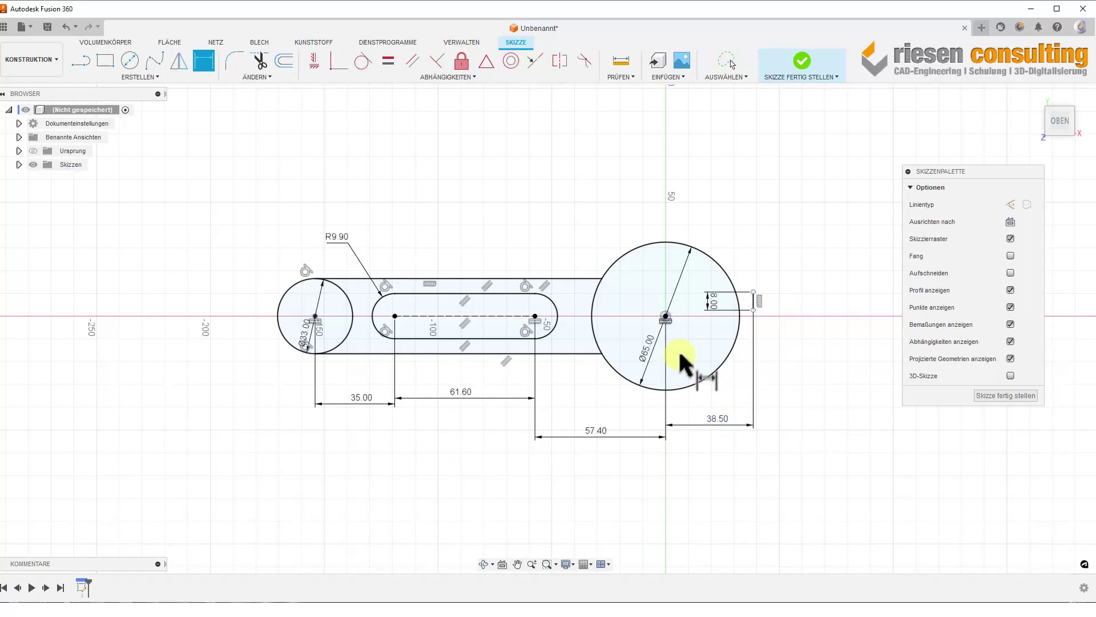
# Step: Make the line's lower end horizontally level with the large circle's centre
pyautogui.scroll(2, 732, 323)
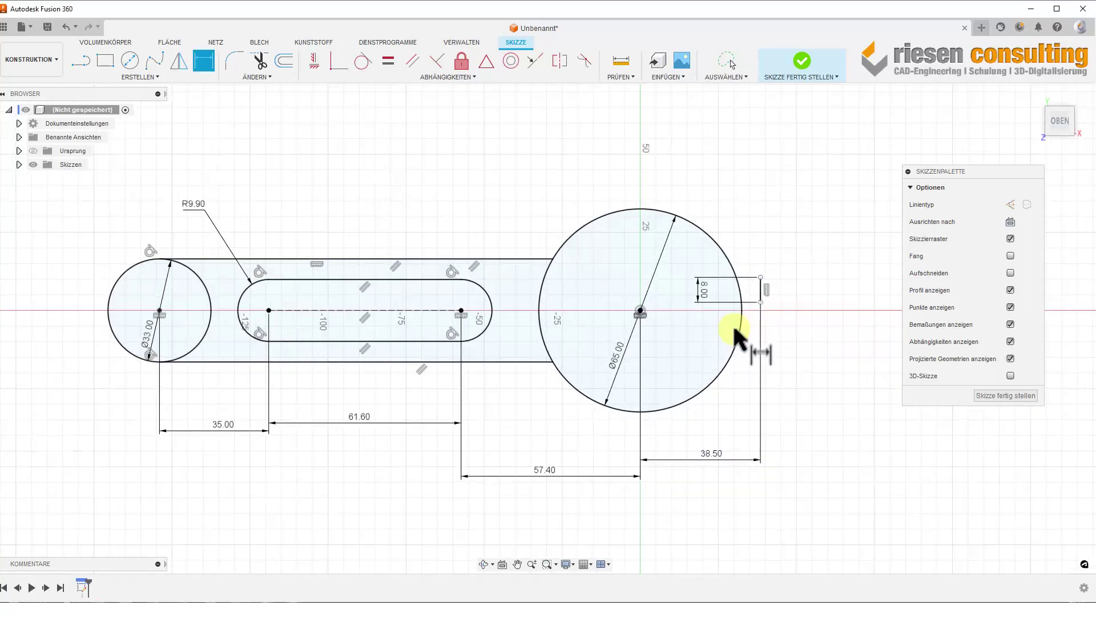
pyautogui.click(314, 62)
pyautogui.click(641, 311)
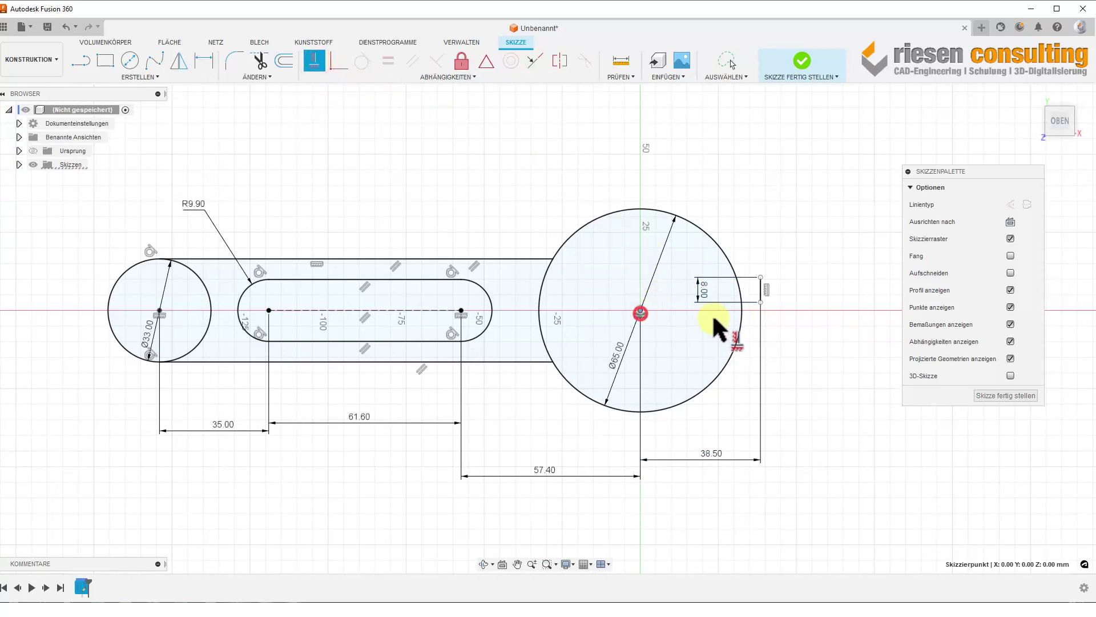
pyautogui.click(760, 302)
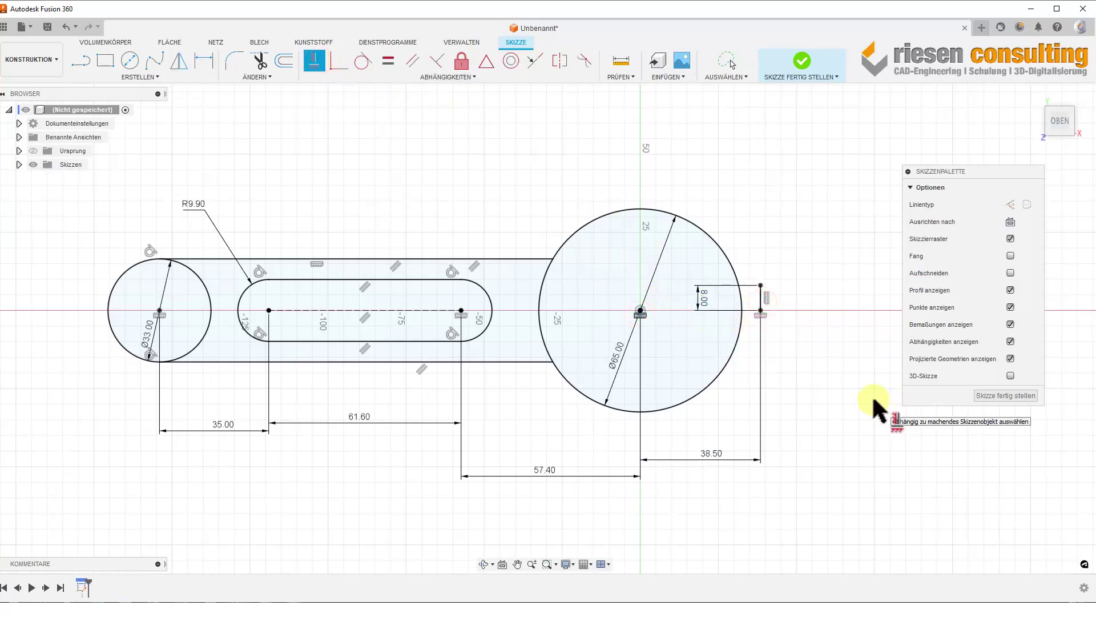
# Step: Draw a short horizontal line above the large circle and an arc joining it to the 8 mm line's top
pyautogui.click(82, 61)
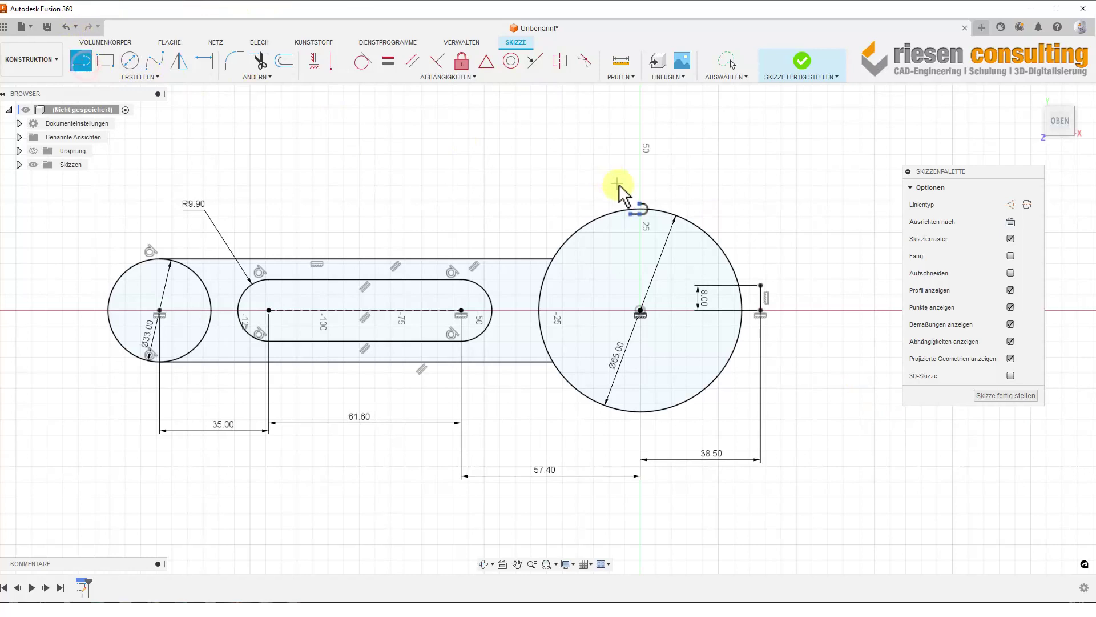
pyautogui.click(700, 184)
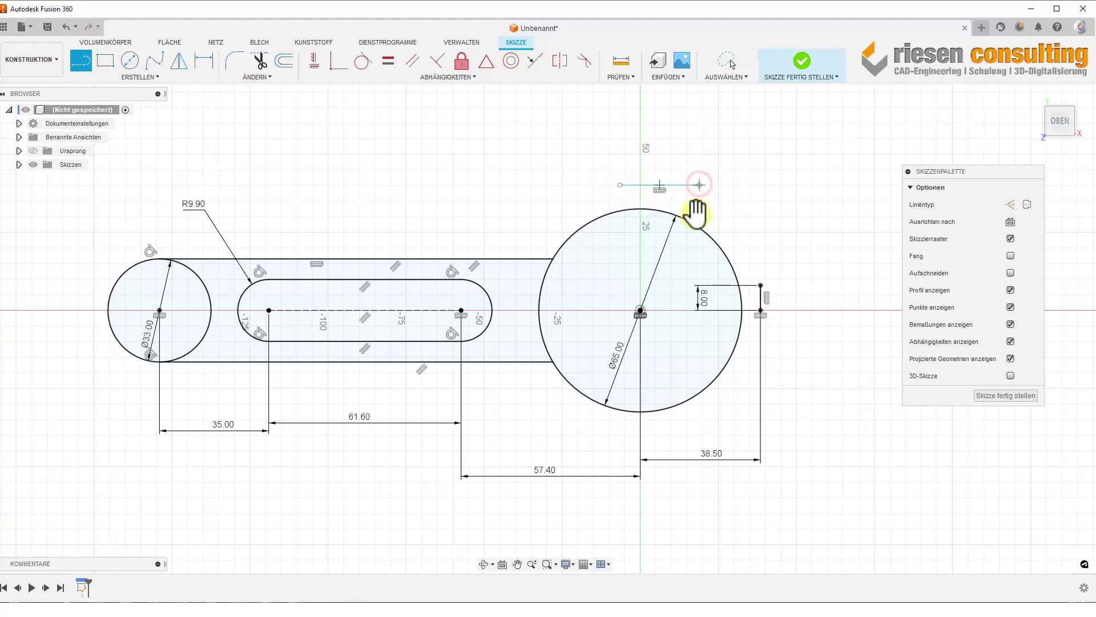
pyautogui.click(154, 79)
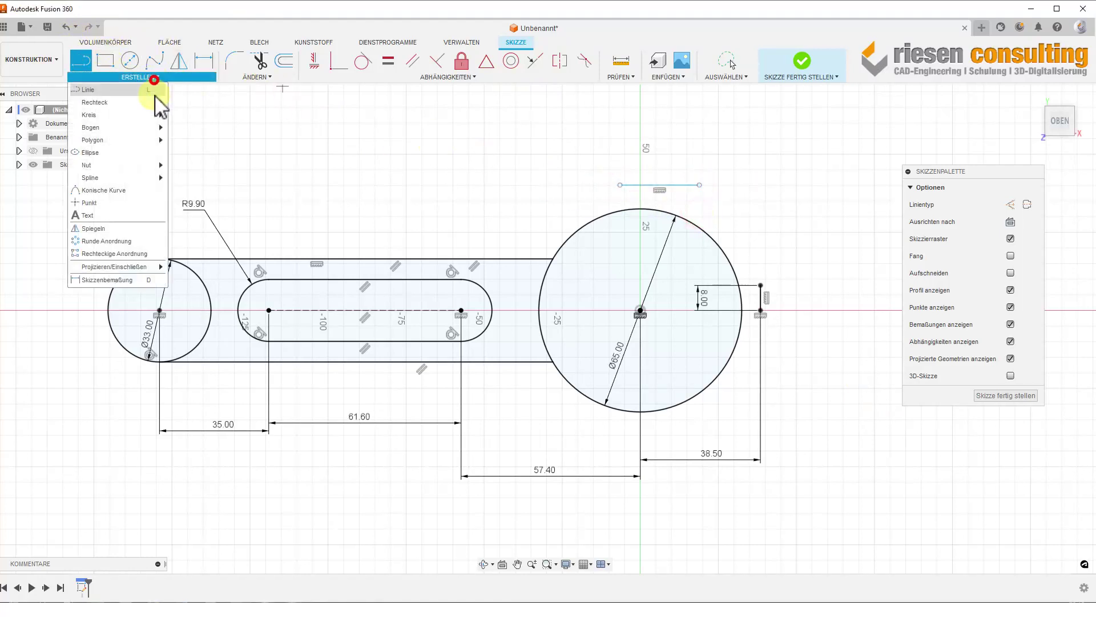
pyautogui.click(209, 128)
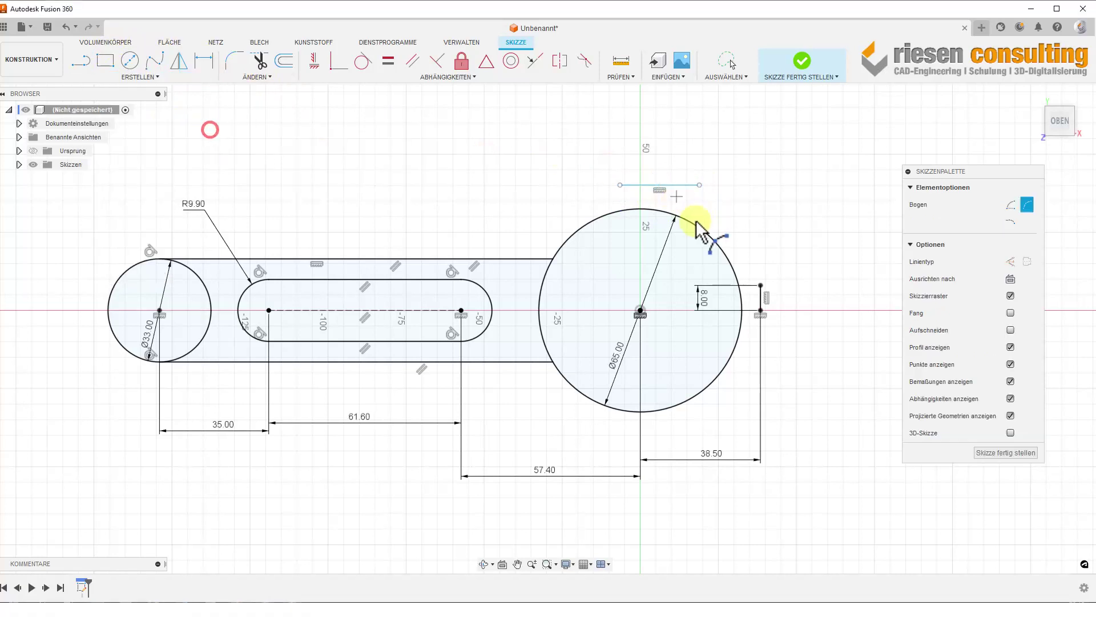
pyautogui.click(760, 285)
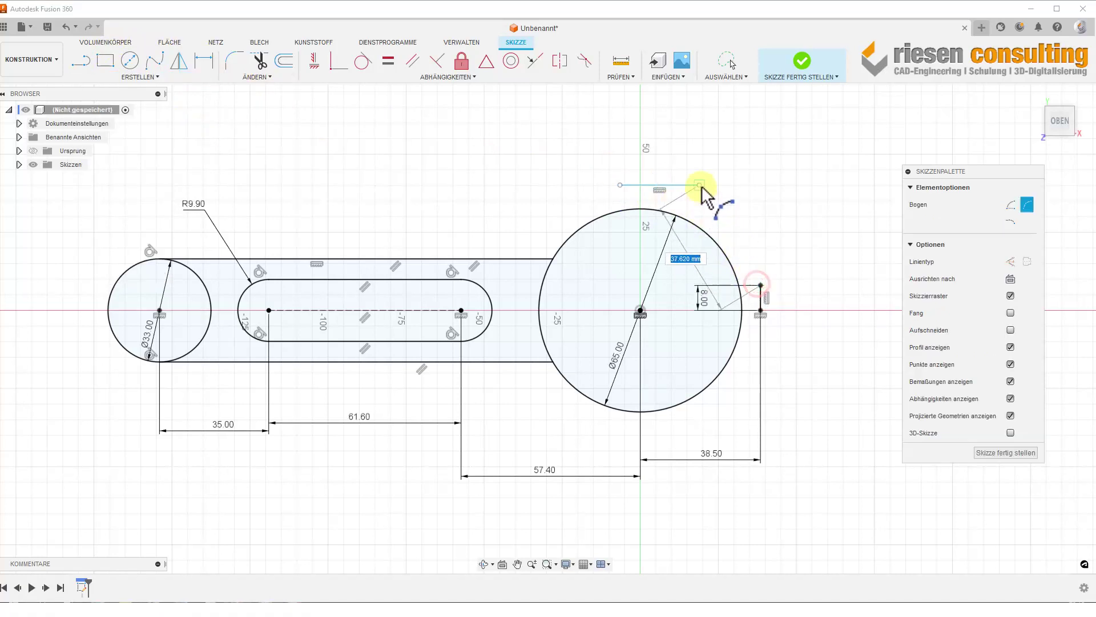
pyautogui.click(720, 202)
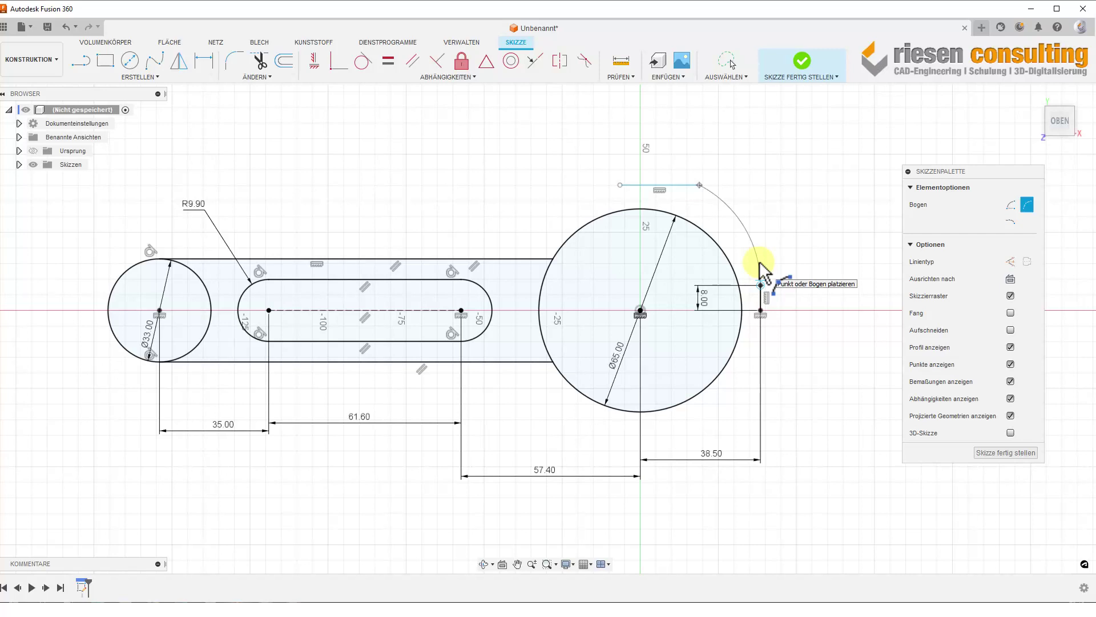
pyautogui.click(760, 264)
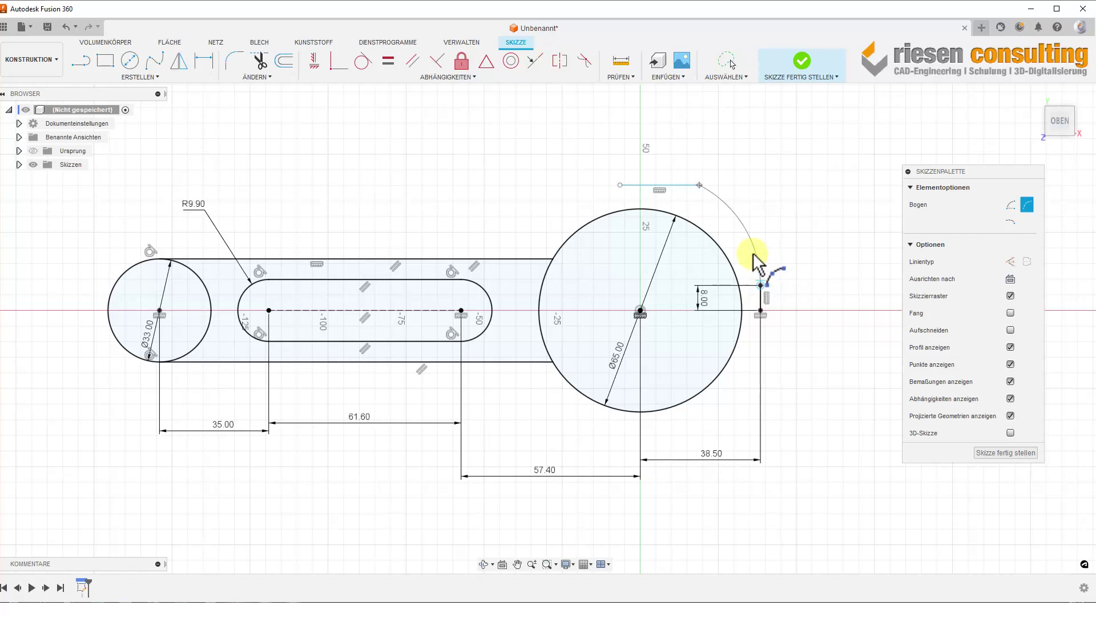
pyautogui.click(723, 206)
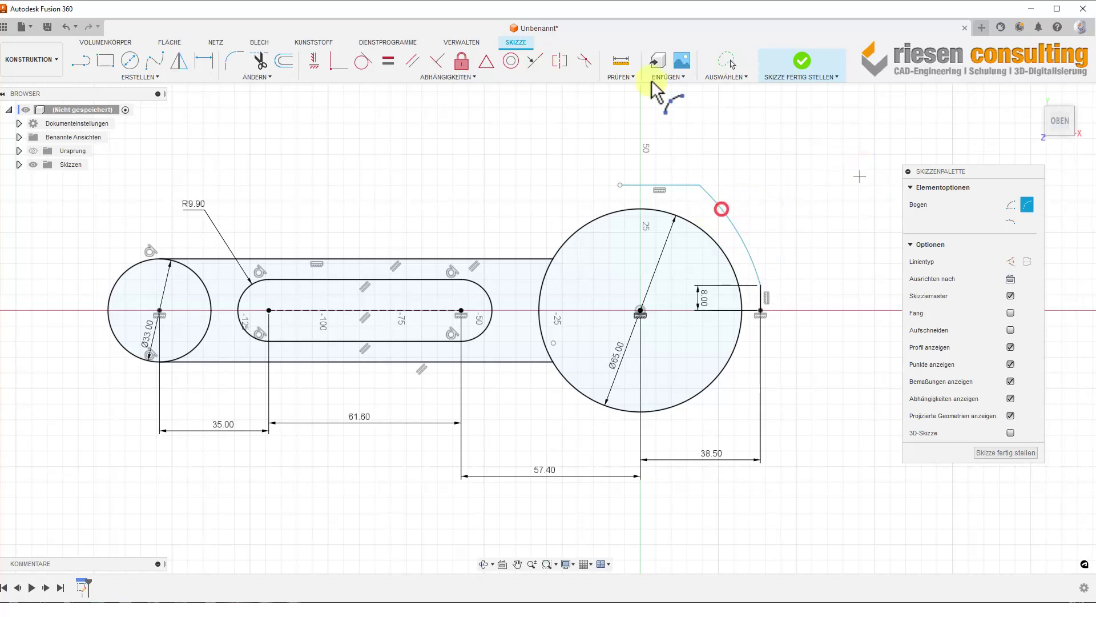
# Step: Add a radius dimension to the new arc
pyautogui.click(211, 64)
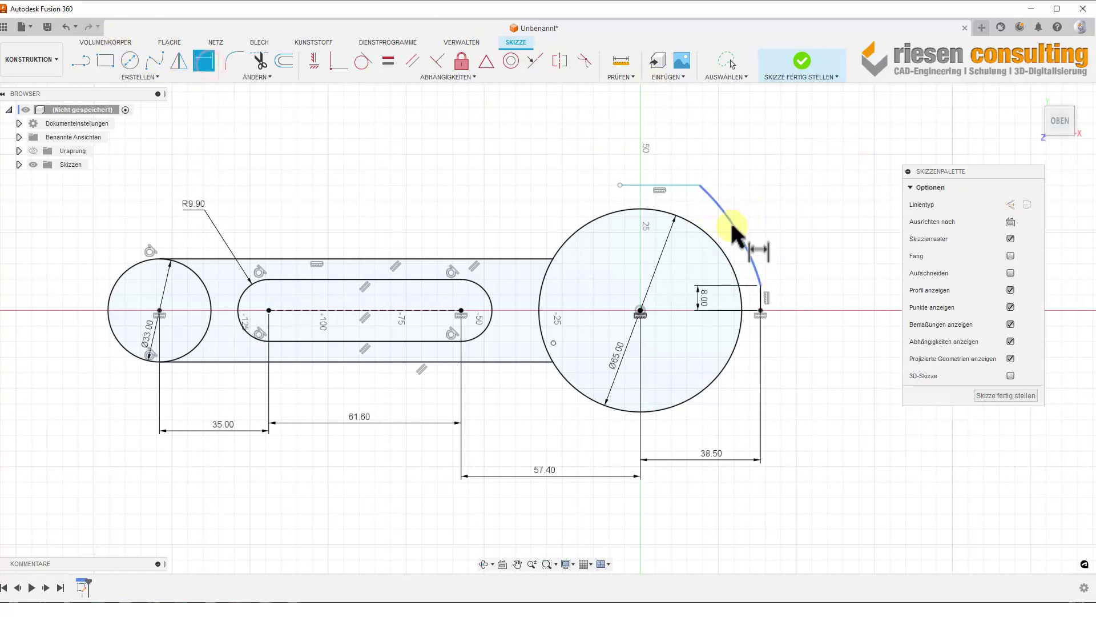
pyautogui.click(732, 227)
pyautogui.click(779, 199)
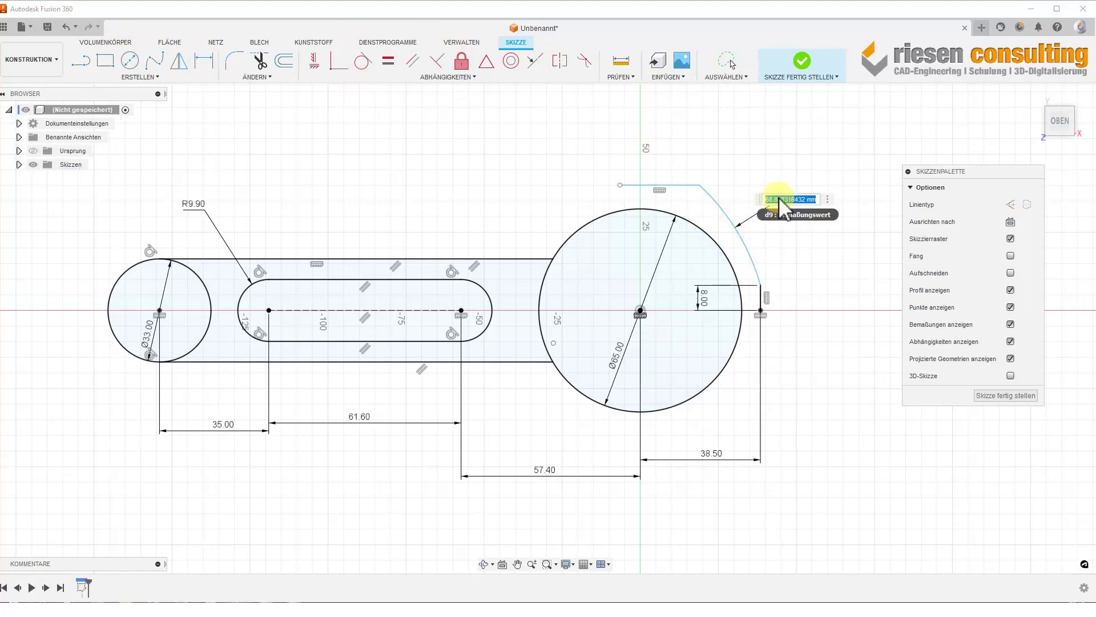
# Step: Set the arc radius to R77 and its end 14.50 mm from the 8 mm line
pyautogui.write('77')
pyautogui.press('Return')
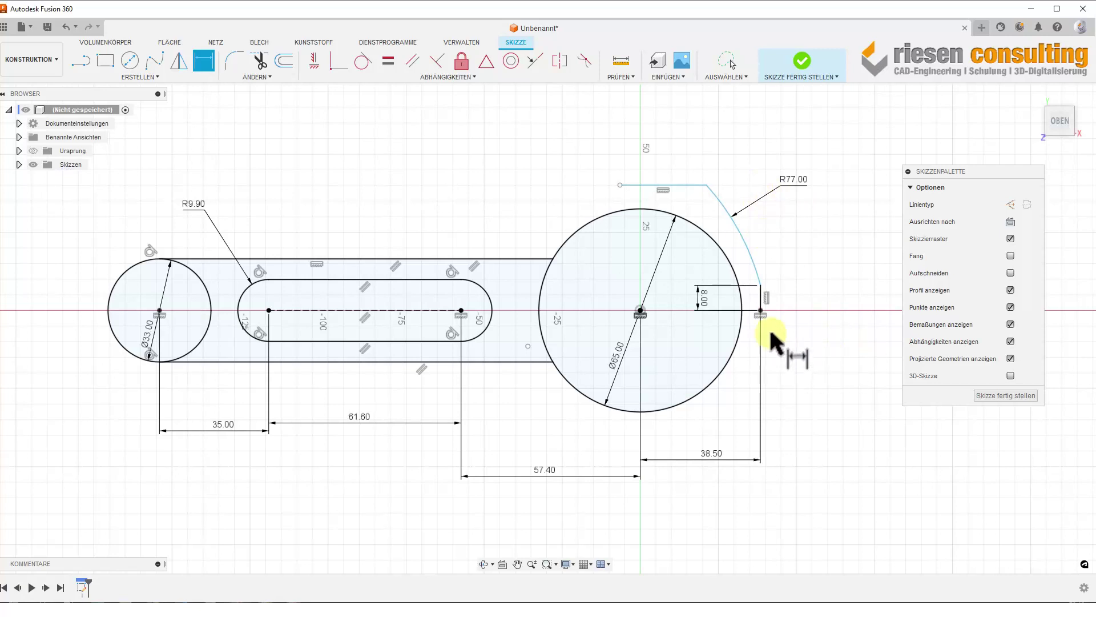
pyautogui.click(760, 296)
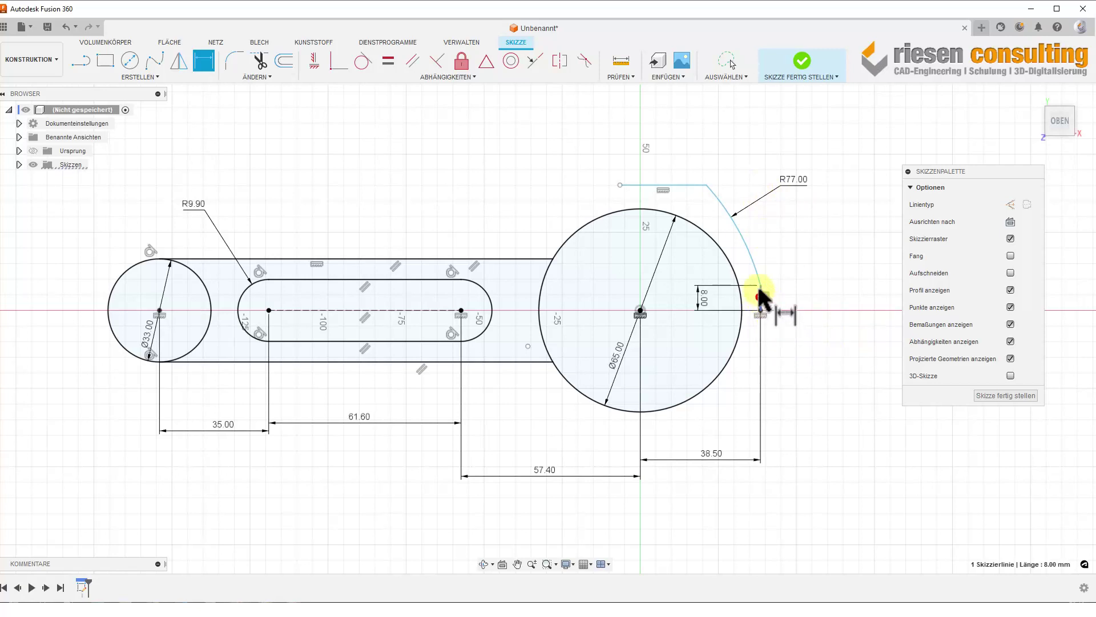
pyautogui.click(706, 185)
pyautogui.click(741, 126)
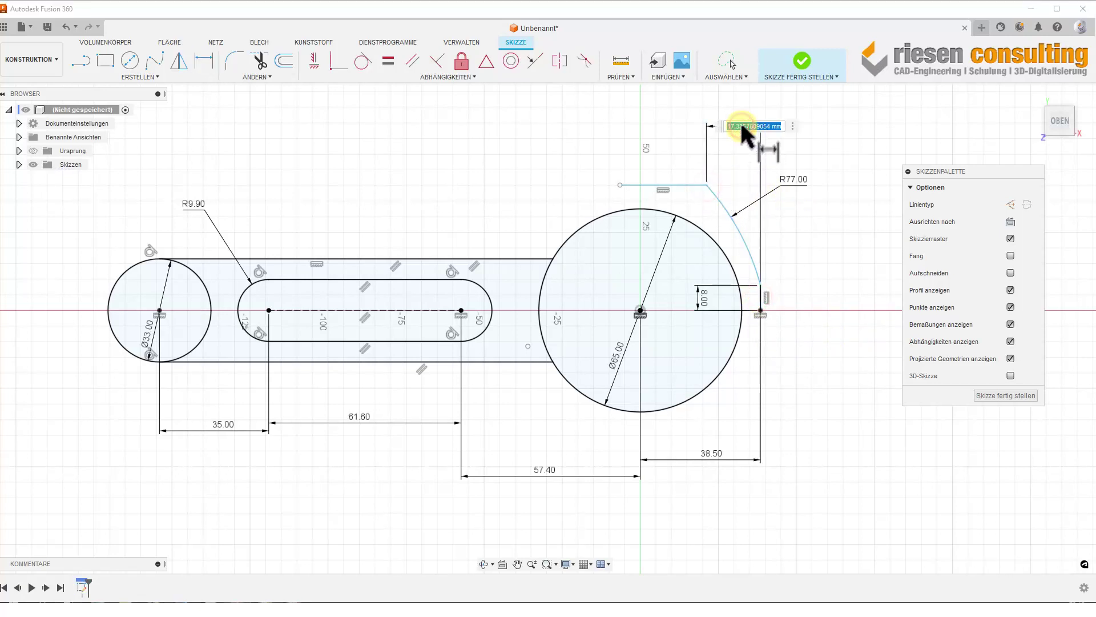
pyautogui.write('14.5')
pyautogui.press('Return')
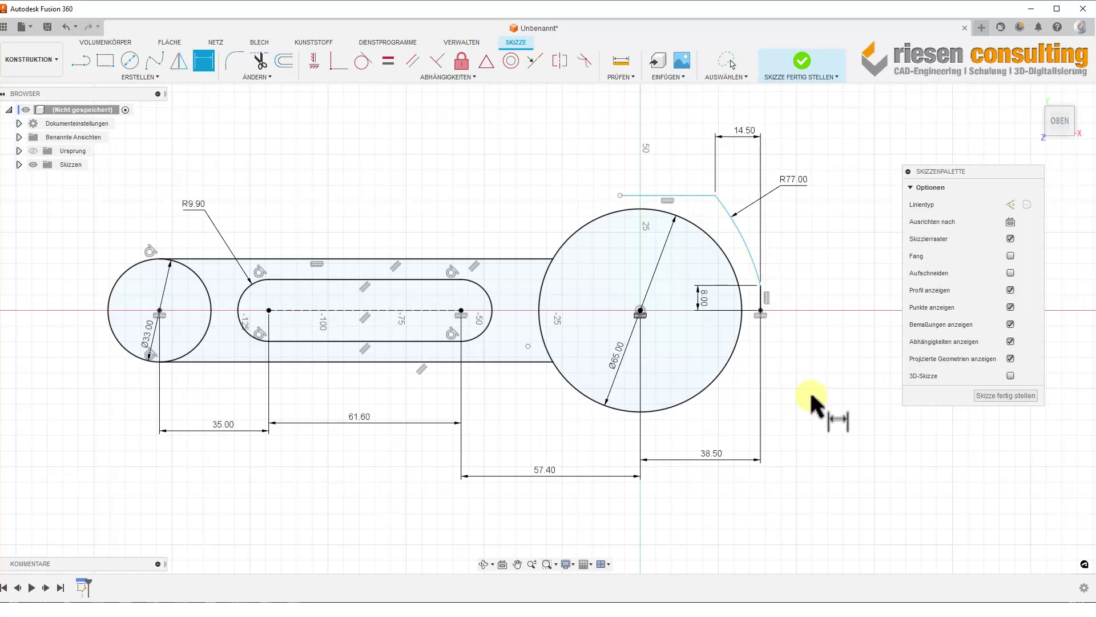
# Step: Fix the top line 38.50 mm (77/2) above the vertical line's foot
pyautogui.click(759, 313)
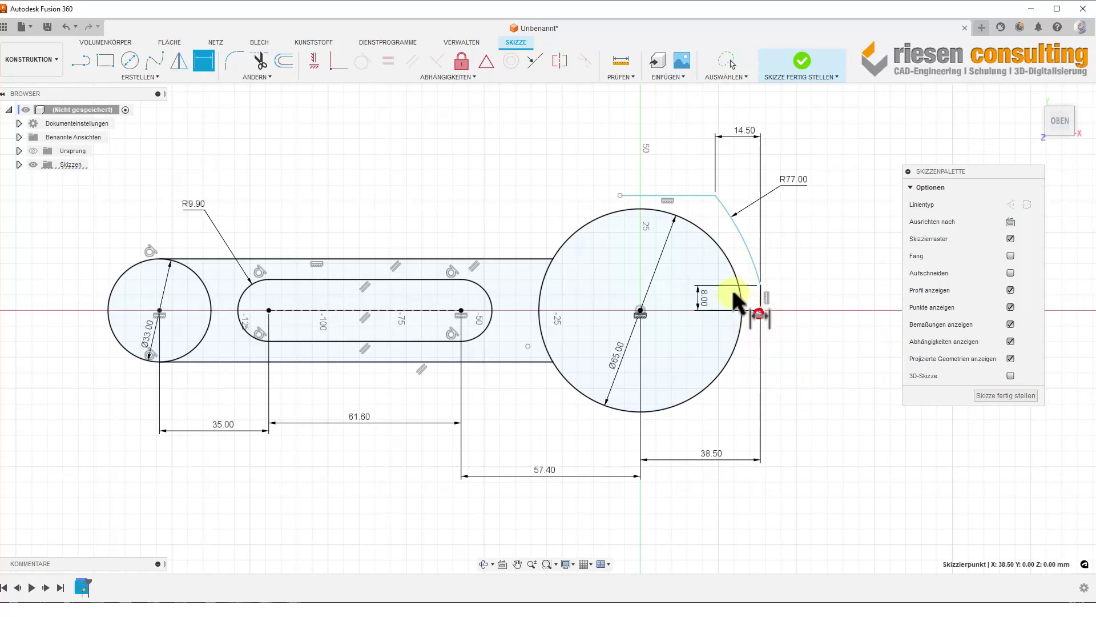
pyautogui.click(680, 196)
pyautogui.click(835, 234)
pyautogui.write('77/2')
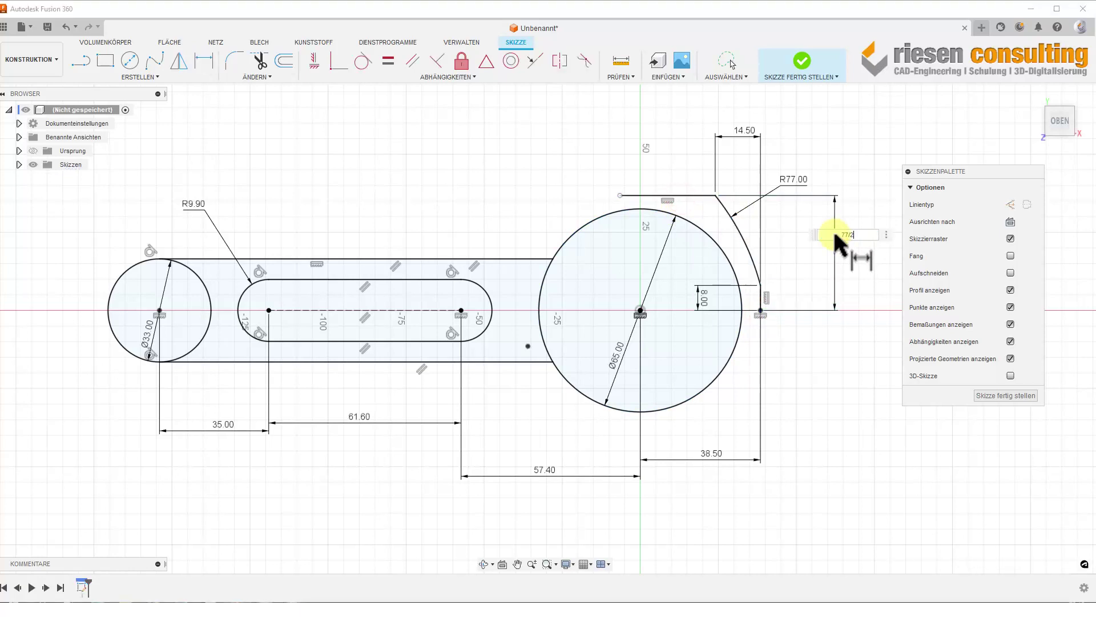
pyautogui.press('Return')
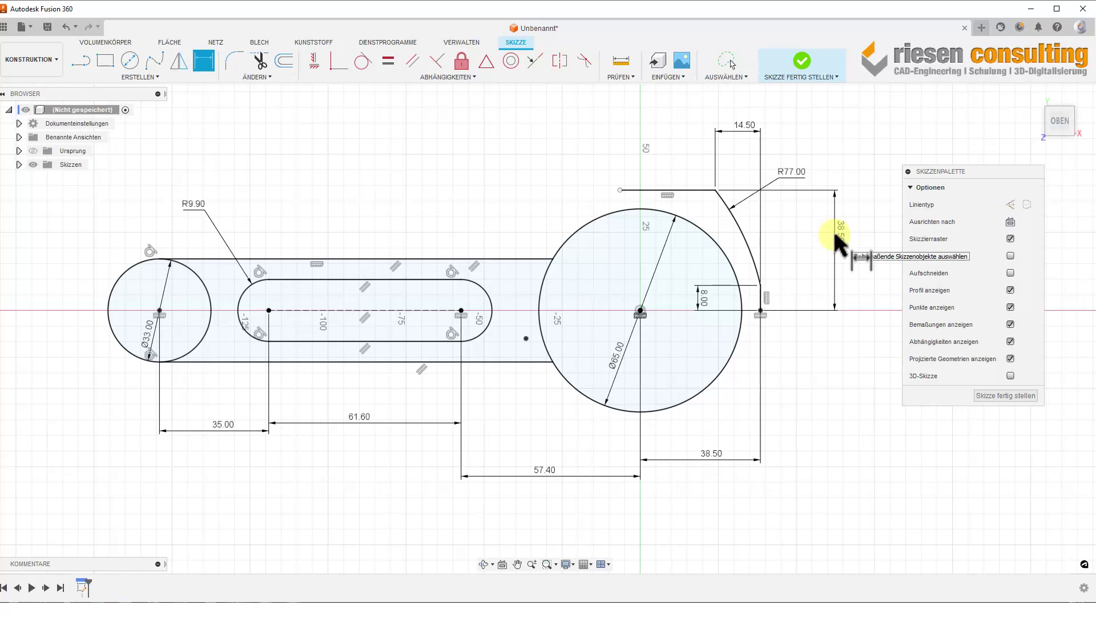
pyautogui.click(151, 598)
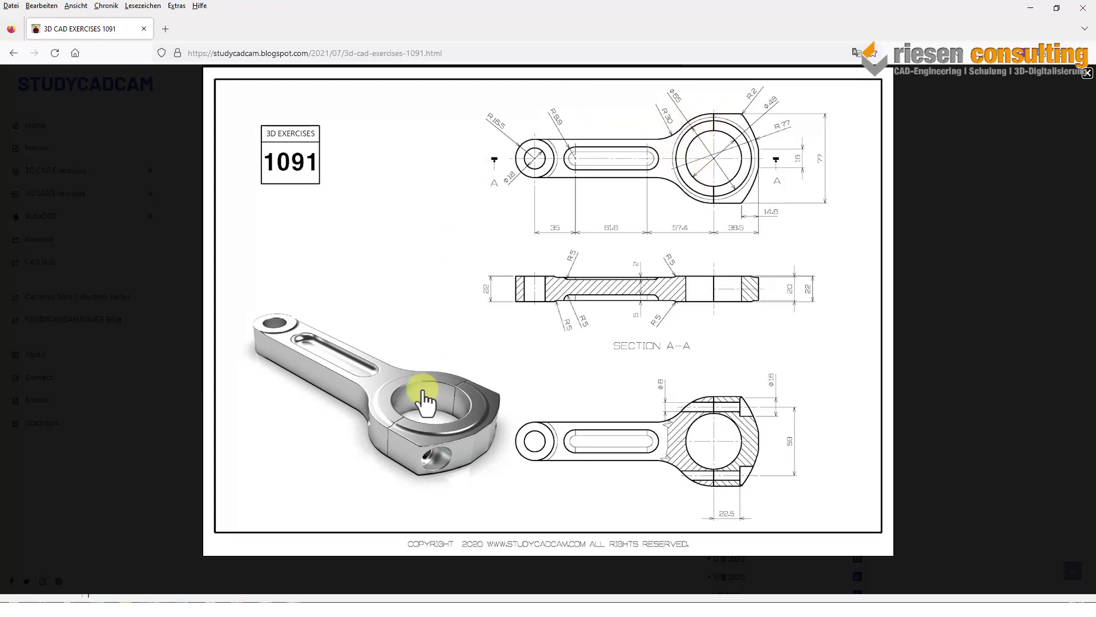
# Step: Back in the rod sketch, draw a tangent arc from the top line's left end toward the rod
pyautogui.click(237, 600)
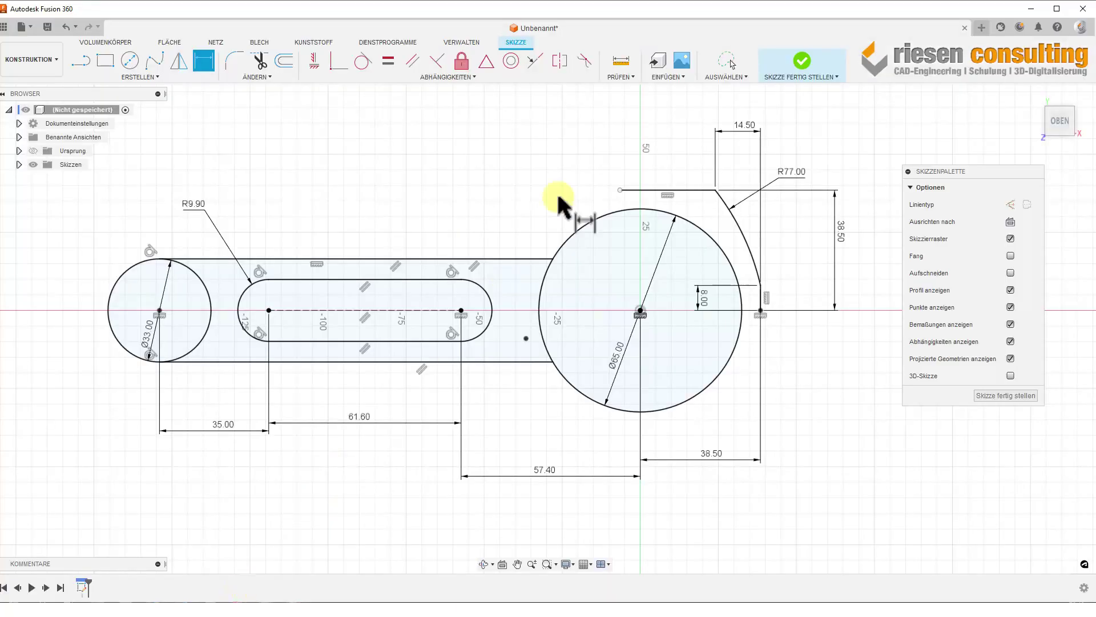
pyautogui.click(139, 76)
pyautogui.moveTo(103, 126)
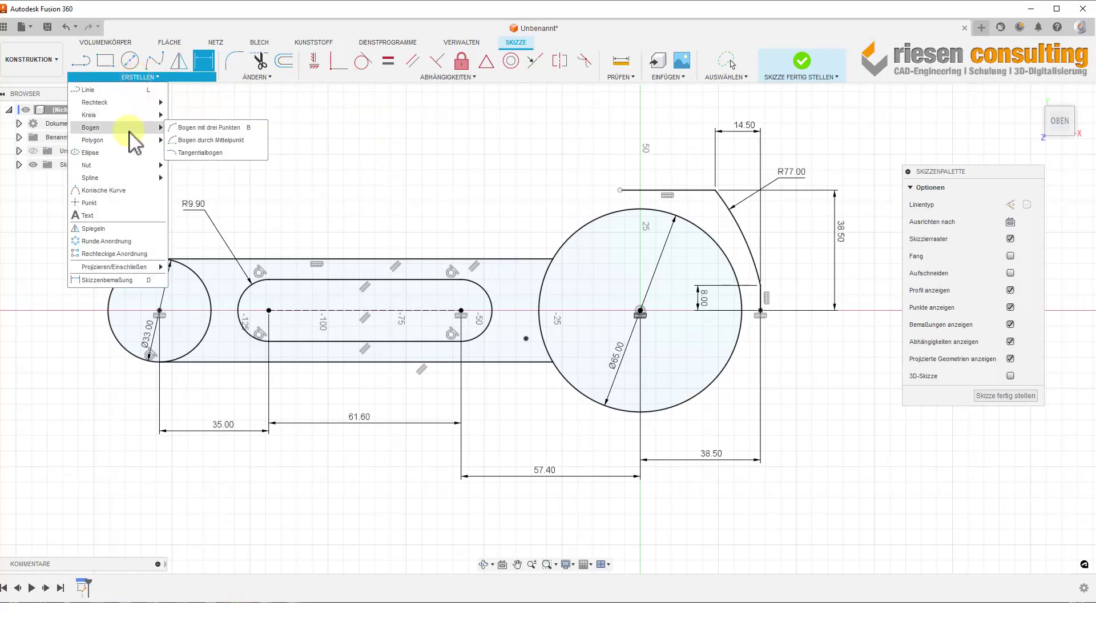
pyautogui.click(188, 128)
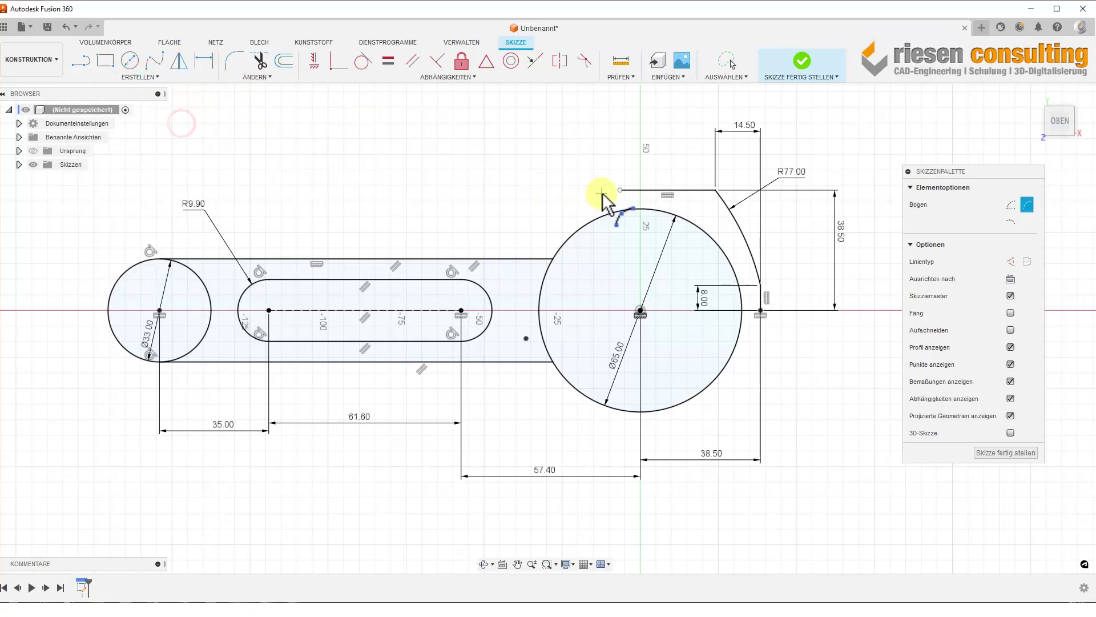
pyautogui.click(148, 77)
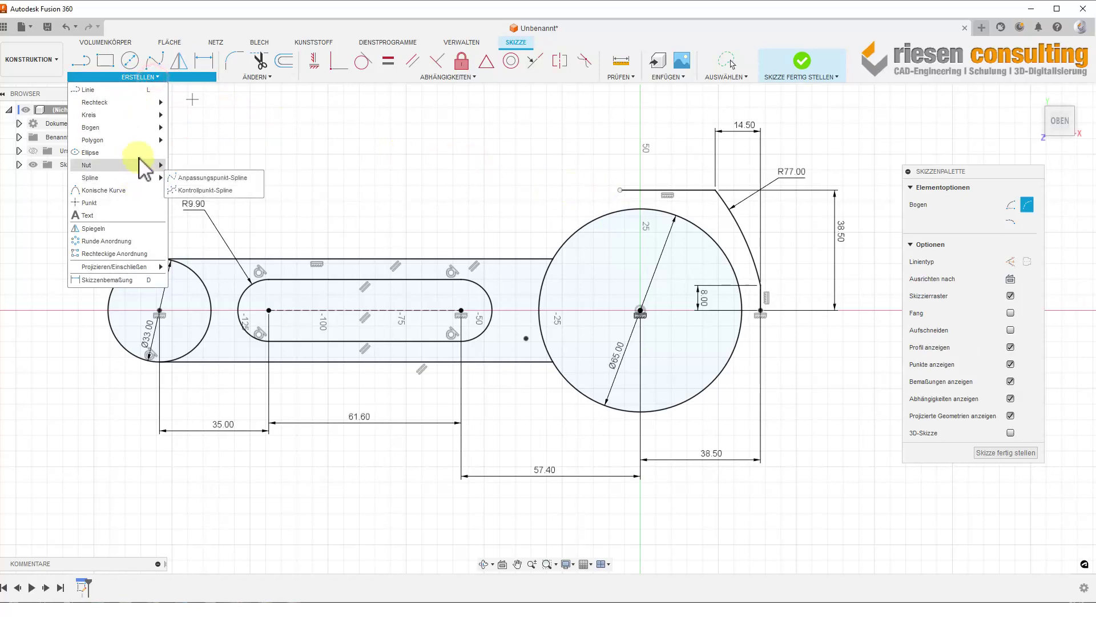
pyautogui.moveTo(91, 127)
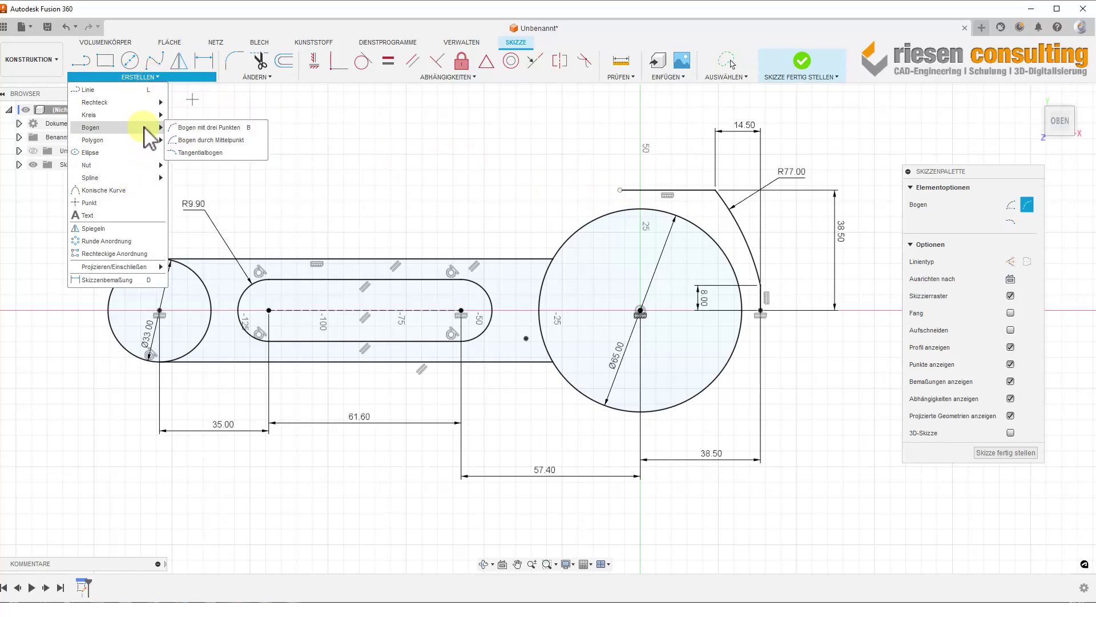
pyautogui.click(192, 153)
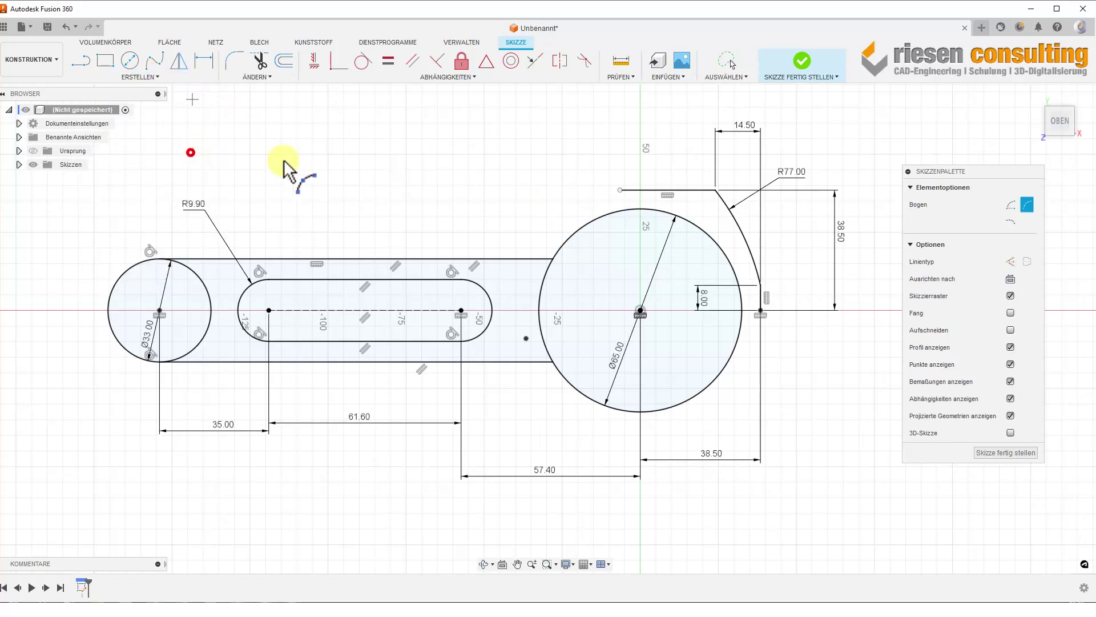
pyautogui.click(618, 190)
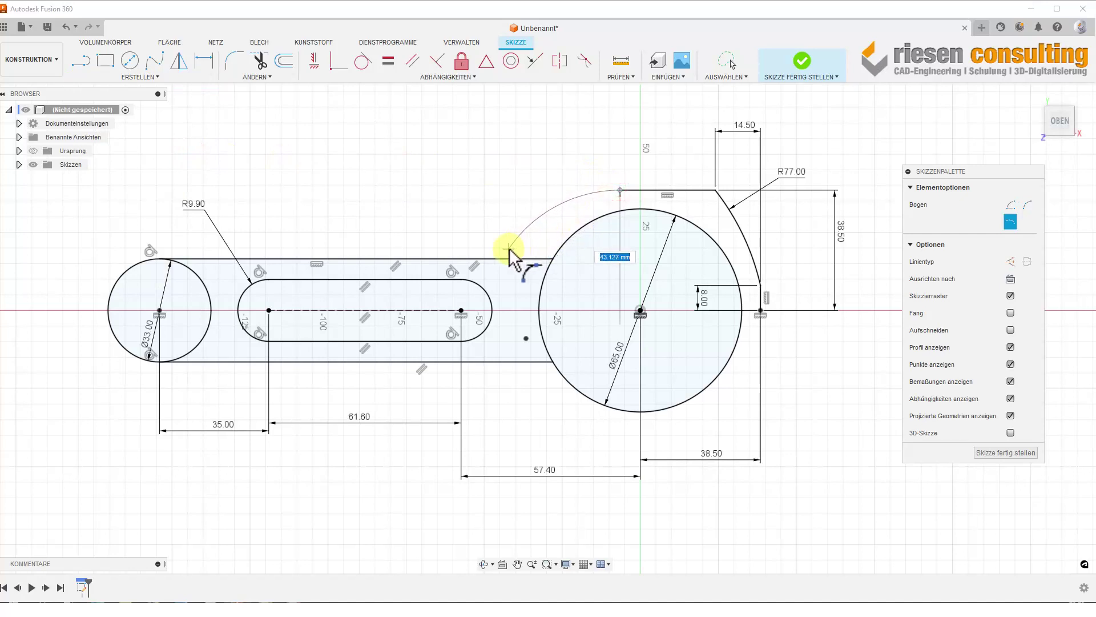
pyautogui.click(558, 218)
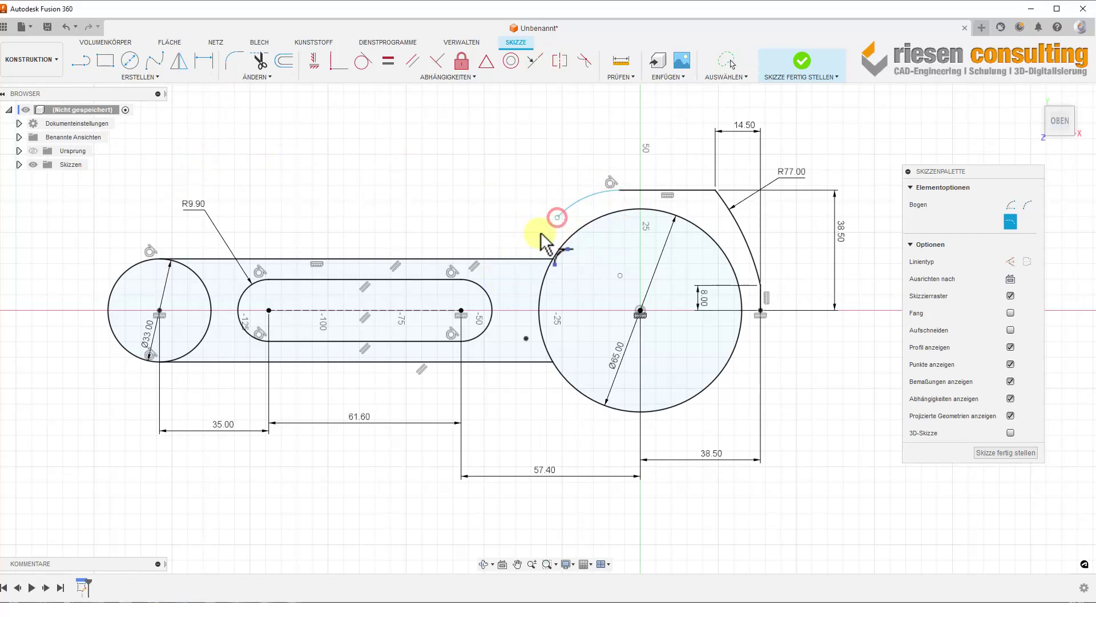
# Step: Add a second arc to the rod's upper edge and make it tangent there
pyautogui.click(558, 219)
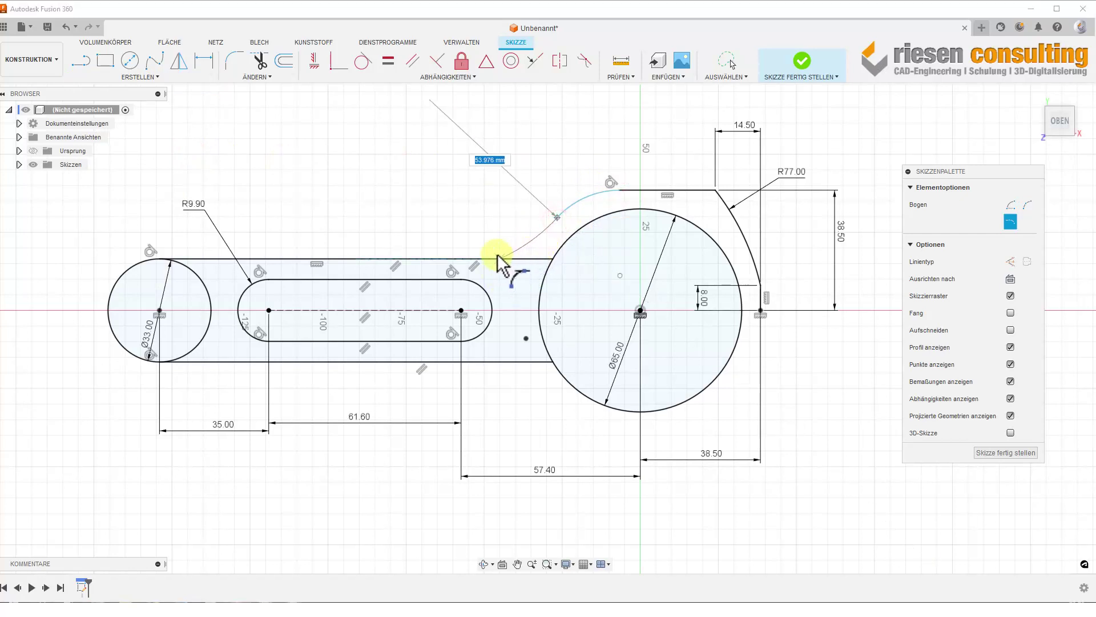
pyautogui.click(462, 257)
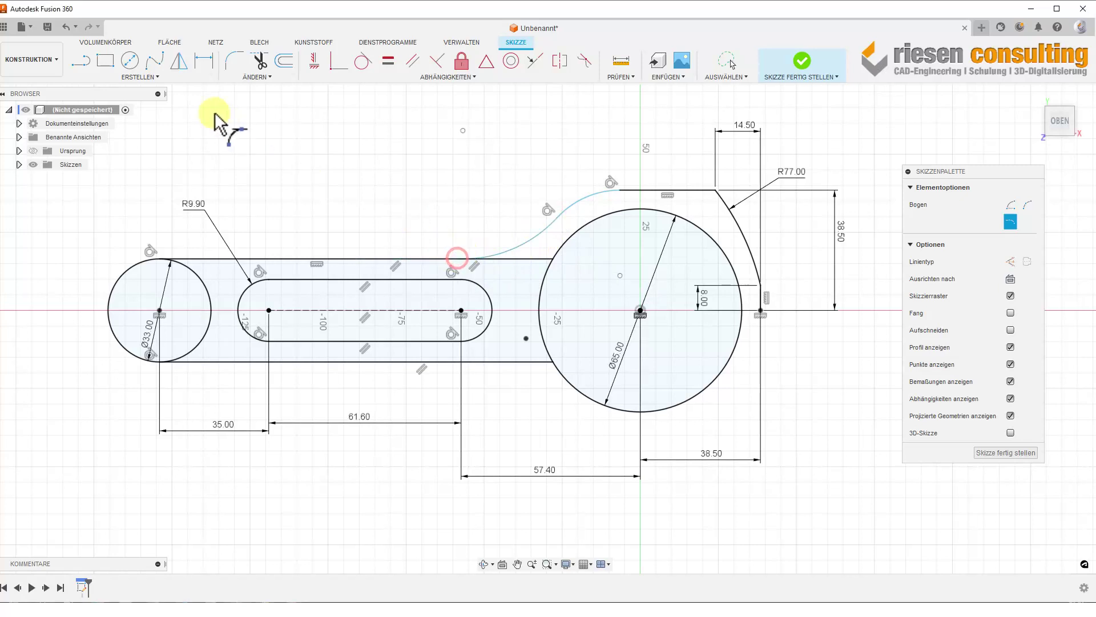
pyautogui.click(364, 63)
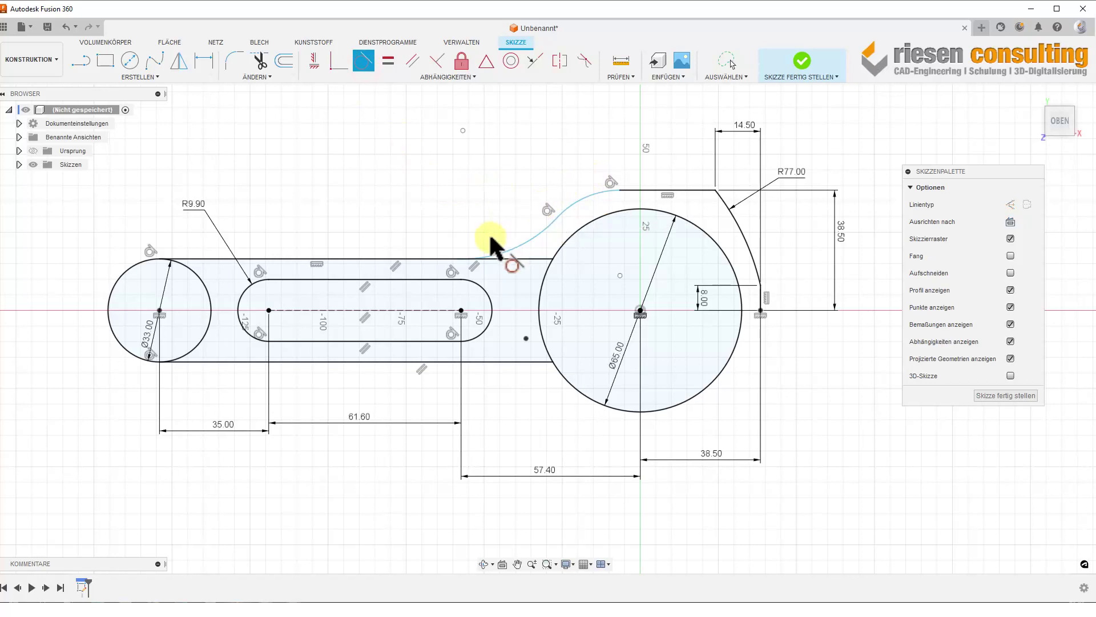
pyautogui.click(489, 255)
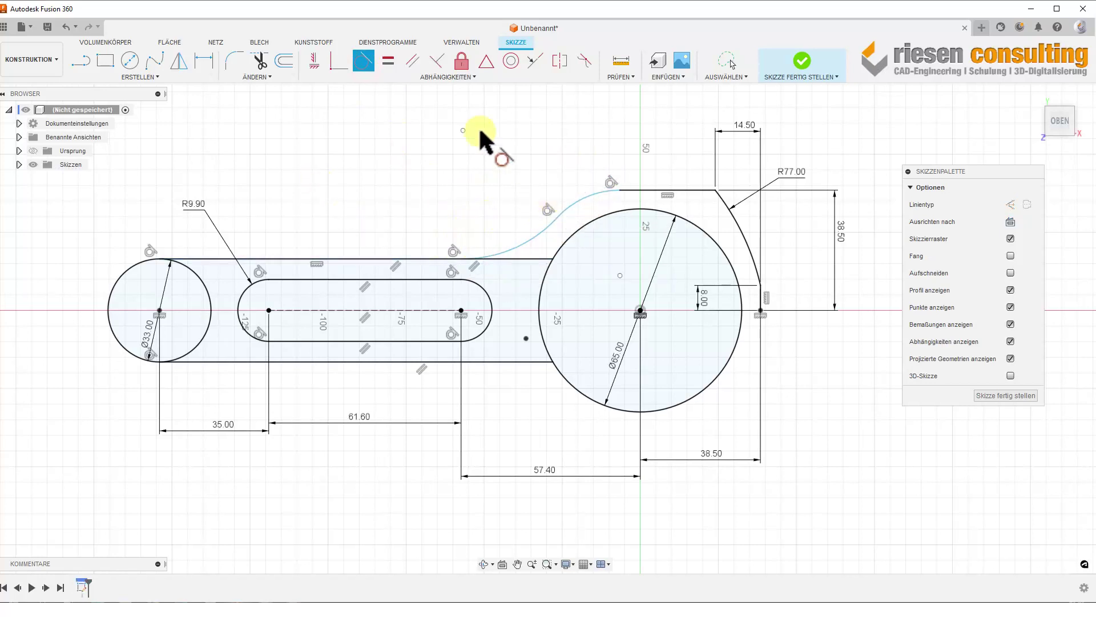
# Step: Dimension the S-curve arcs to R30 (lower) and R38.50 (upper)
pyautogui.click(234, 61)
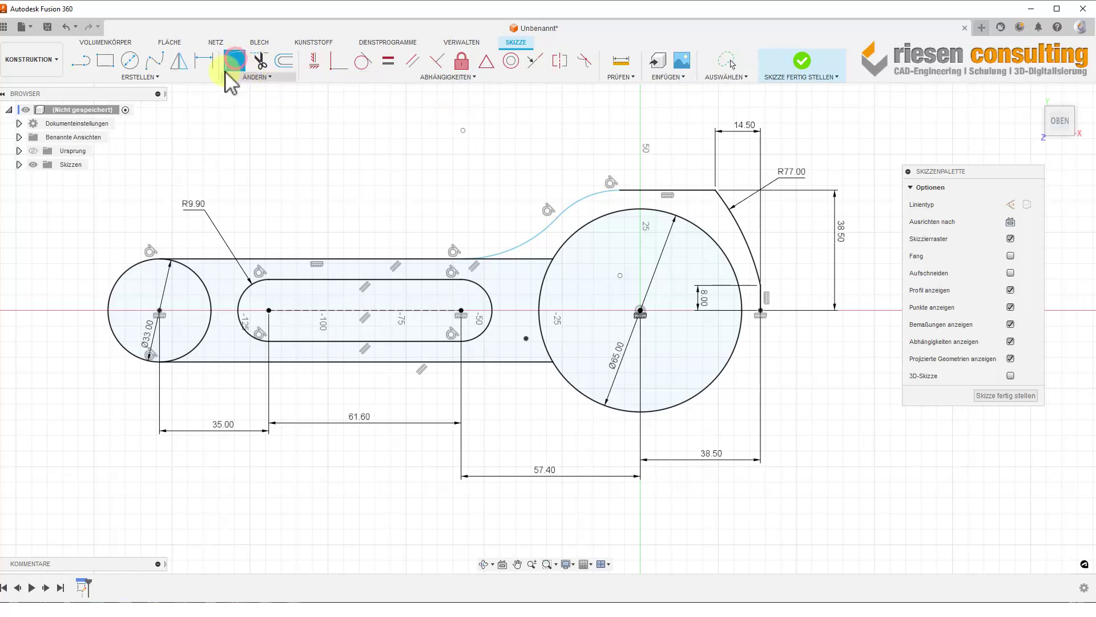
pyautogui.click(494, 225)
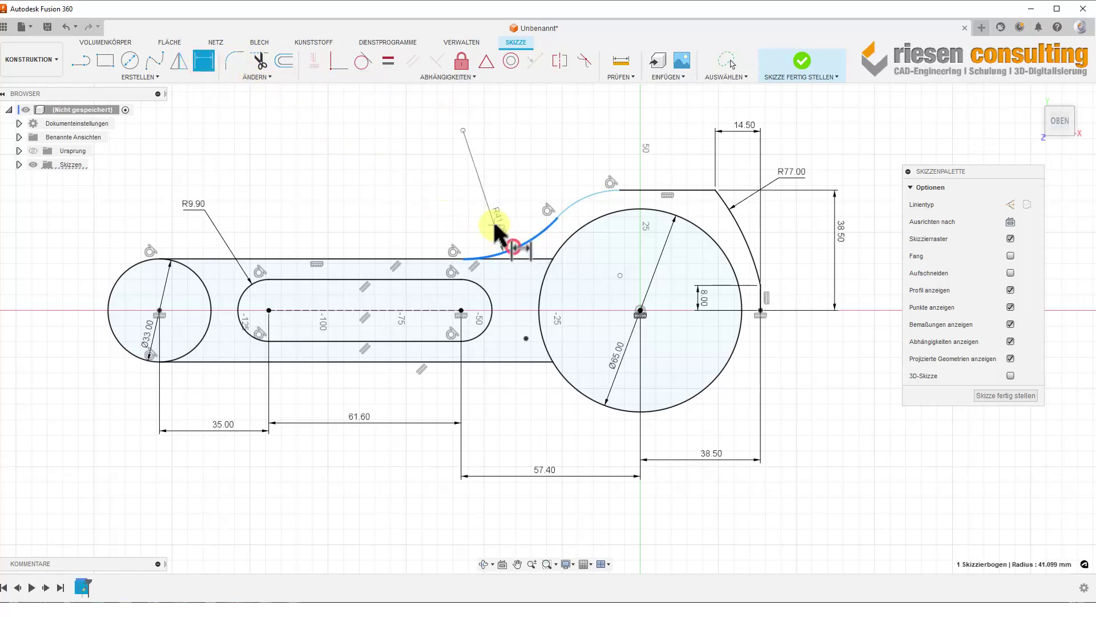
pyautogui.write('30')
pyautogui.press('Return')
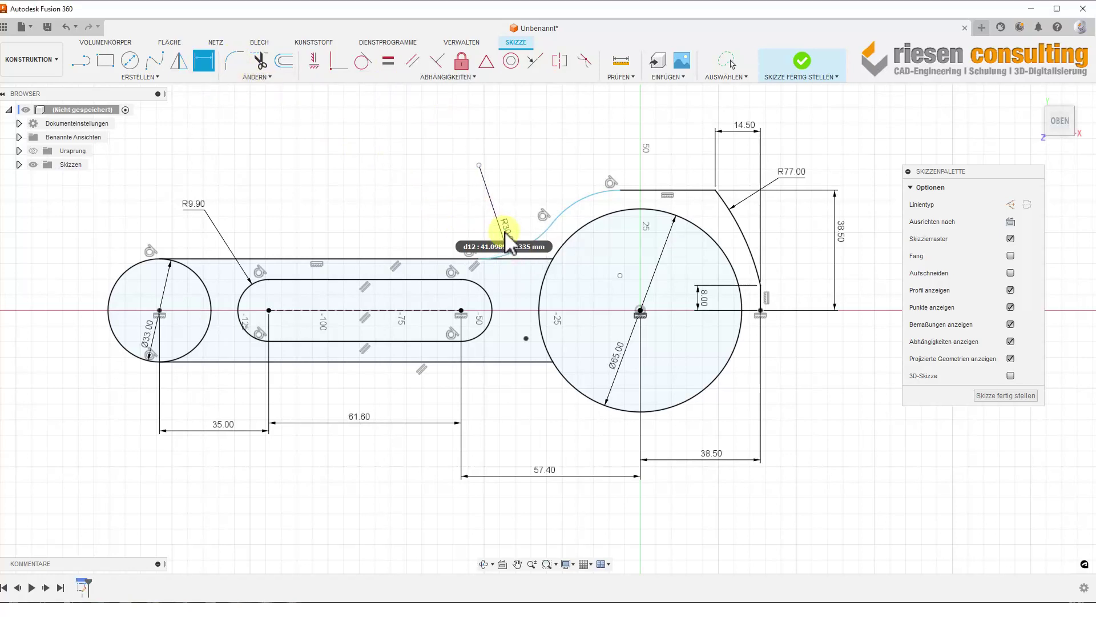
pyautogui.click(575, 194)
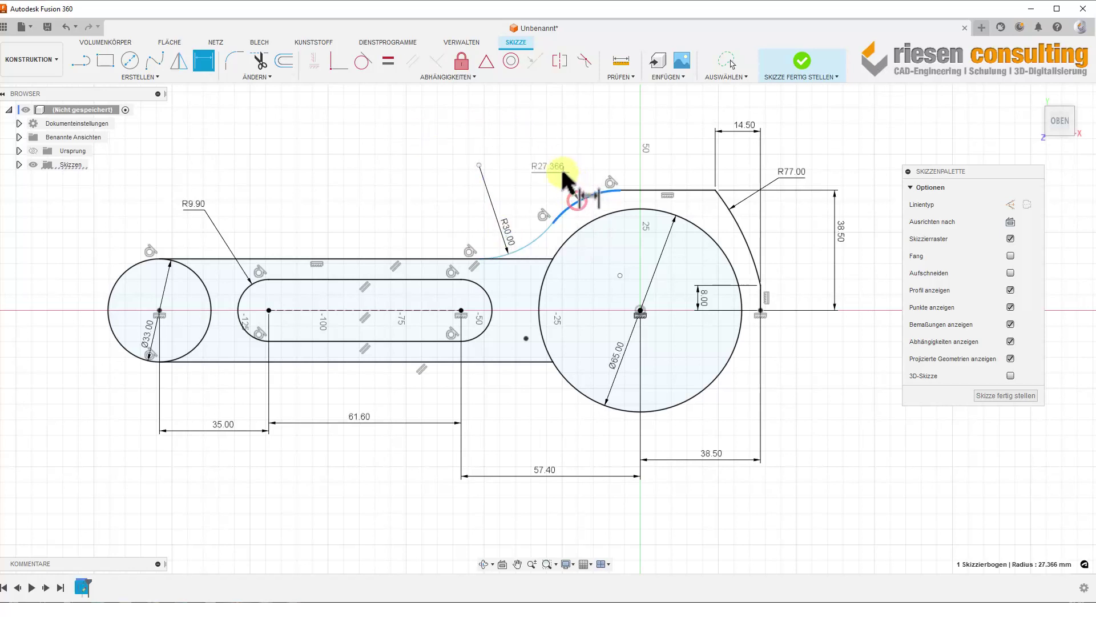
pyautogui.click(561, 166)
pyautogui.write('77/2')
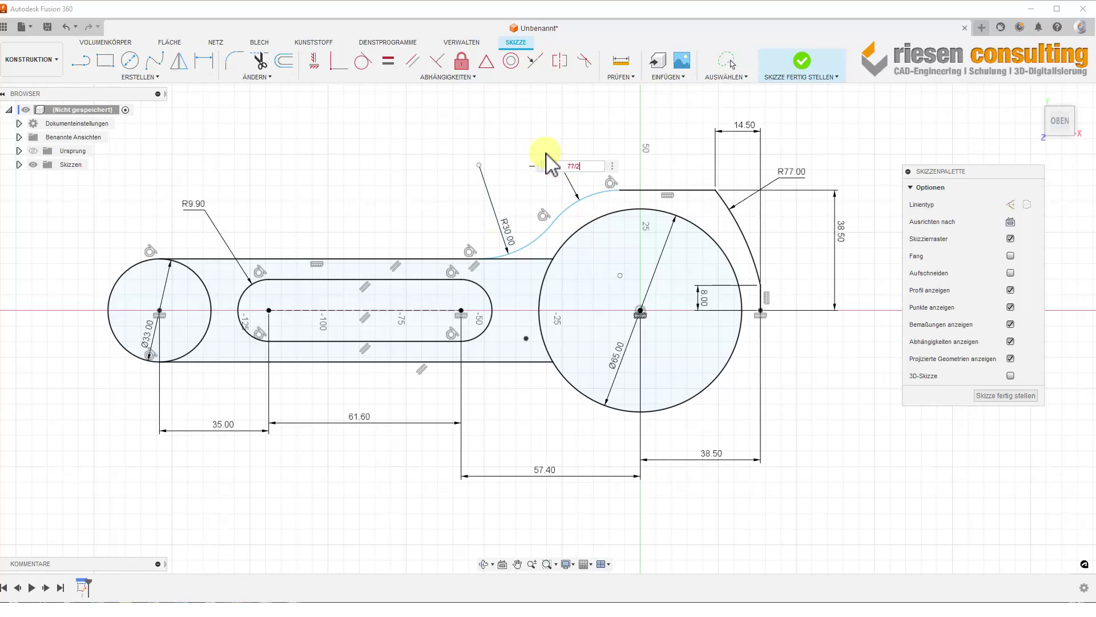
pyautogui.press('Return')
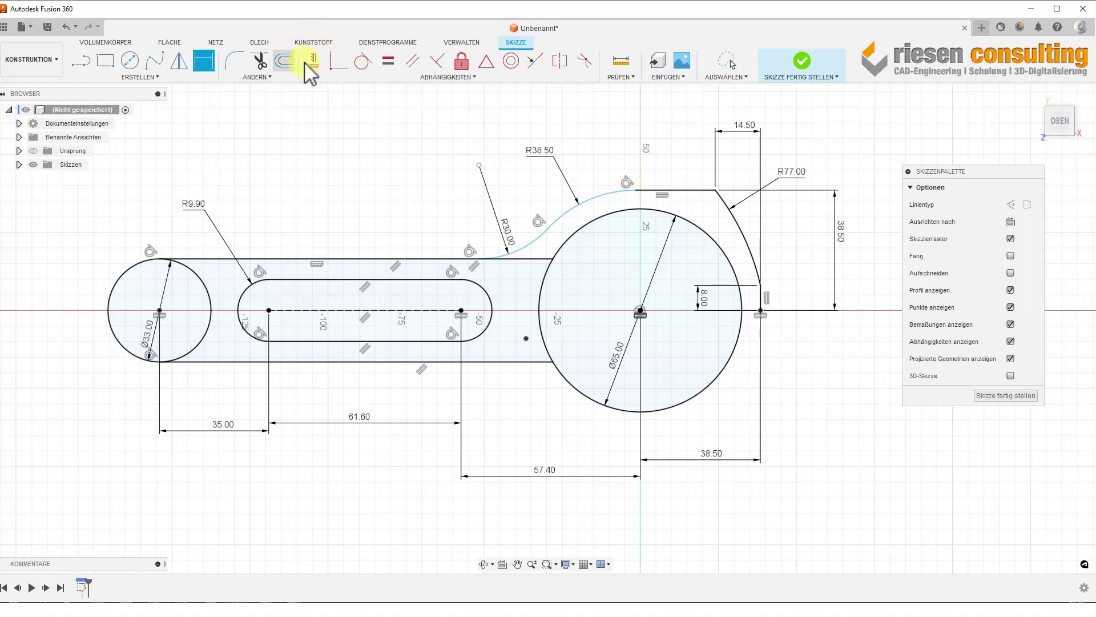
# Step: Align the upper arc's end vertically above the big-end circle's centre
pyautogui.scroll(3, 644, 189)
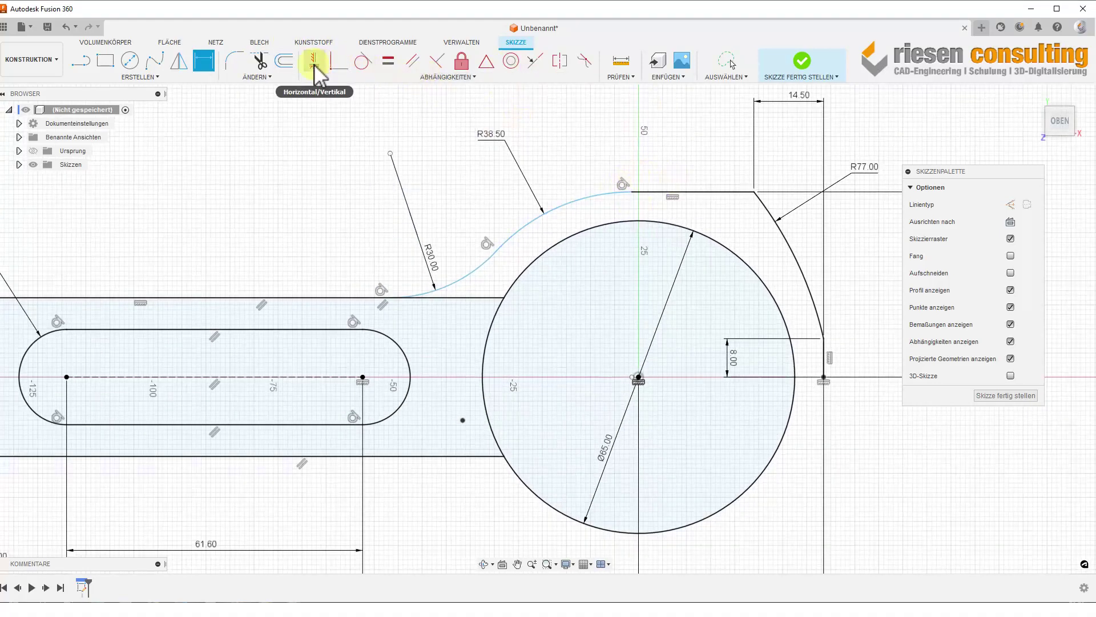
pyautogui.click(314, 64)
pyautogui.click(629, 189)
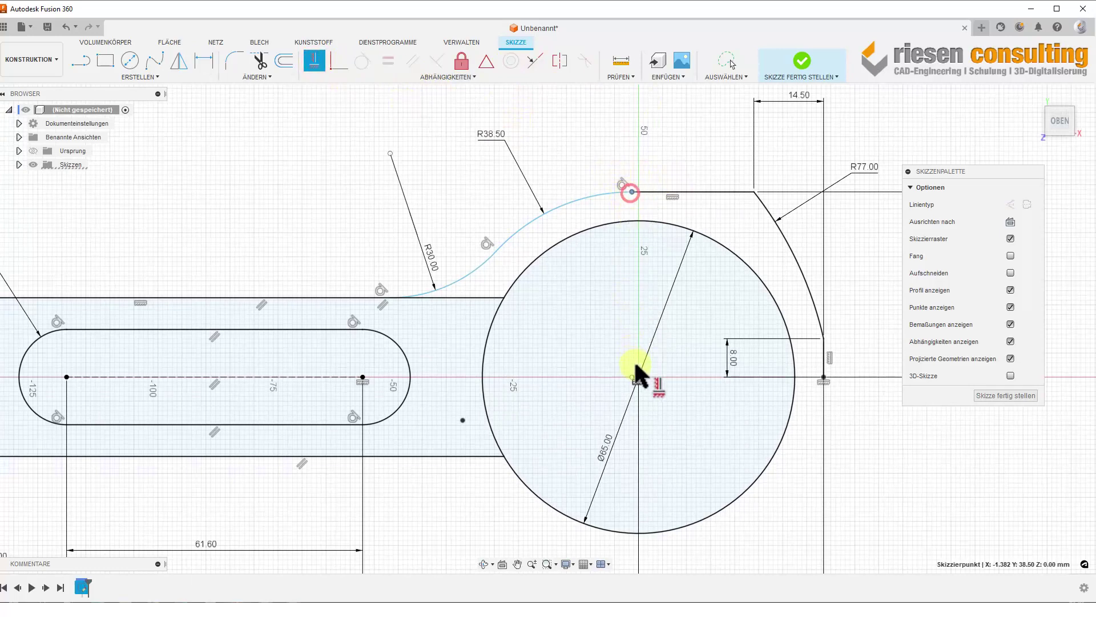
pyautogui.click(638, 375)
pyautogui.scroll(-1, 746, 330)
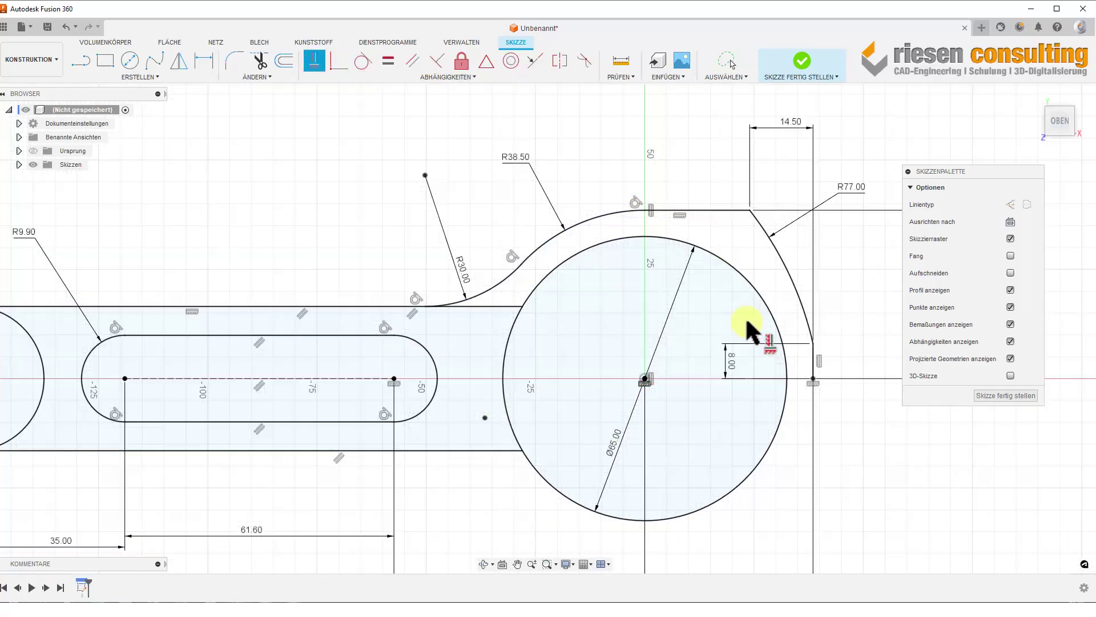
pyautogui.scroll(-2, 742, 331)
pyautogui.press('Escape')
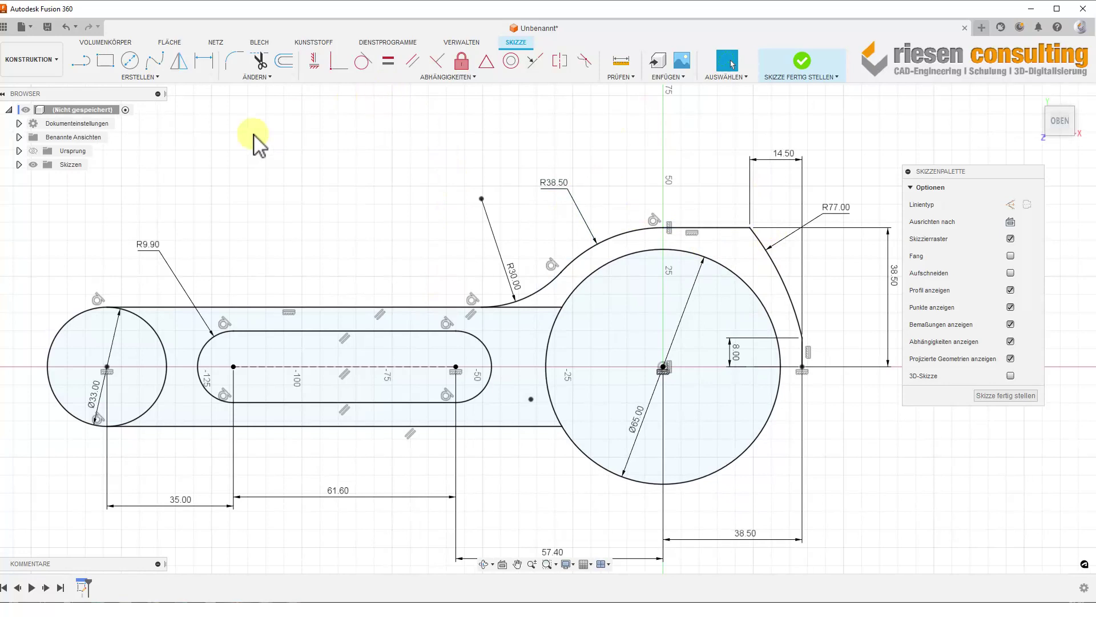
pyautogui.scroll(-1, 449, 157)
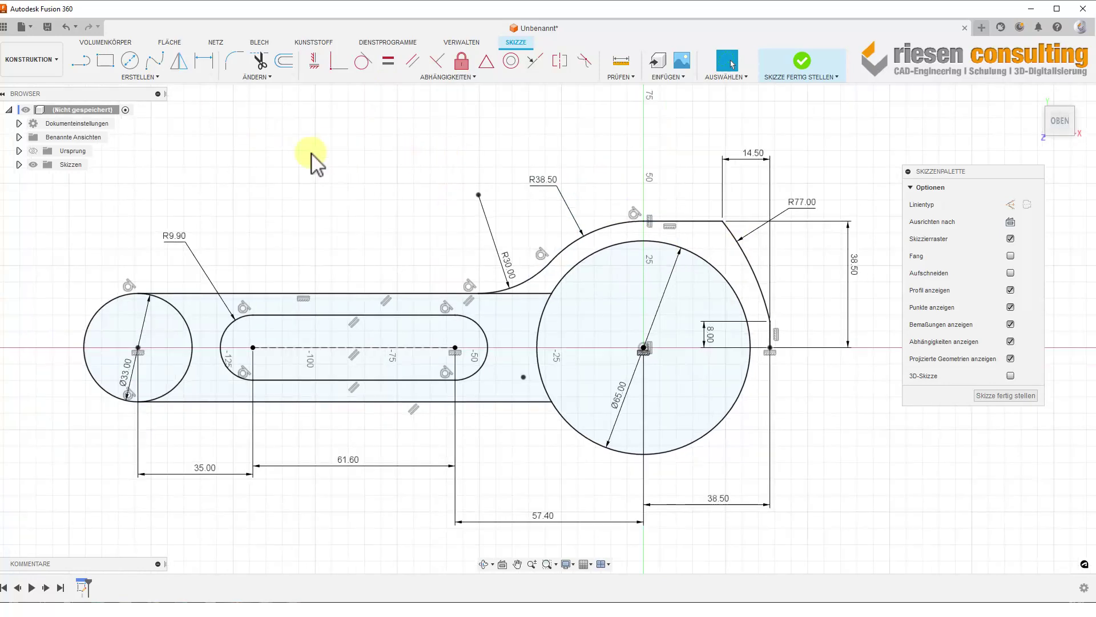
pyautogui.click(153, 78)
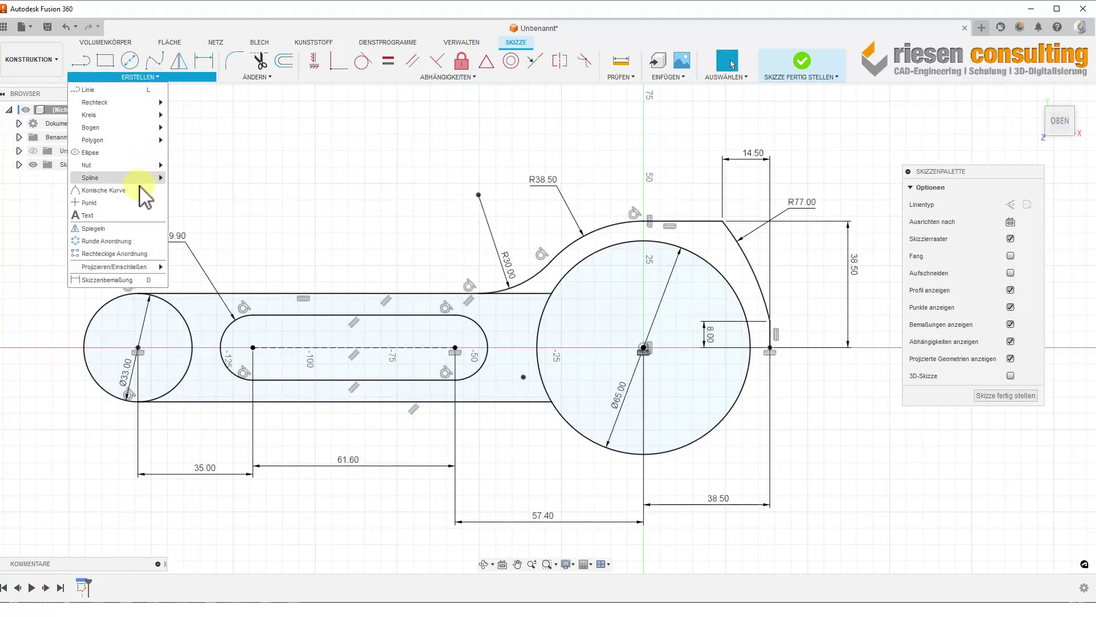
pyautogui.click(133, 229)
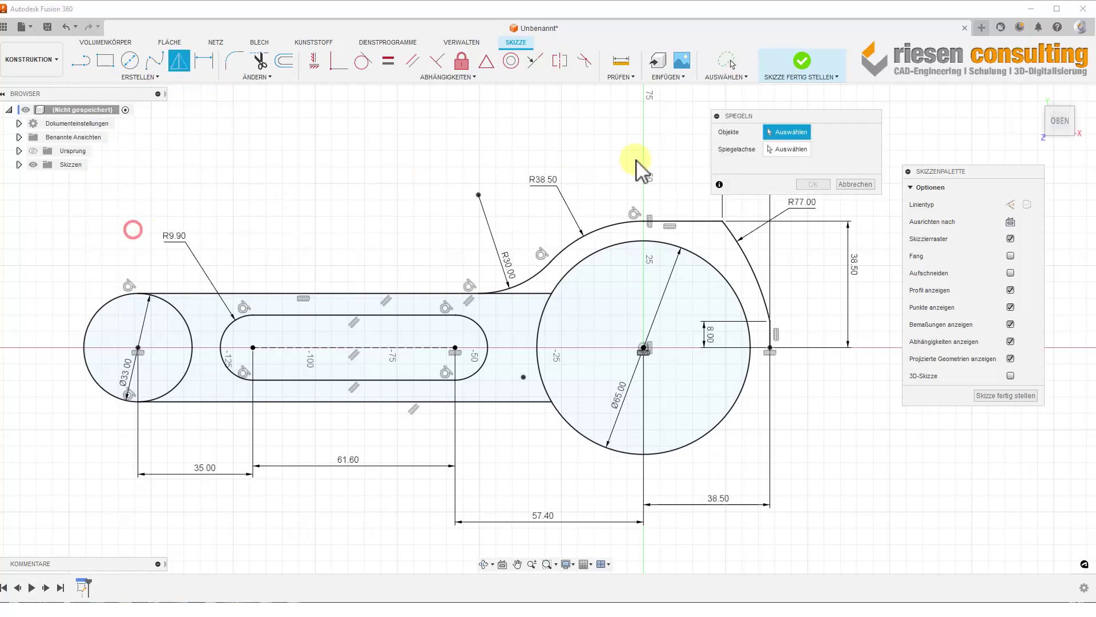
# Step: Mirror the R77 arc, top line, R38.50 and R30 arcs about the slot centreline
pyautogui.click(746, 263)
pyautogui.click(697, 222)
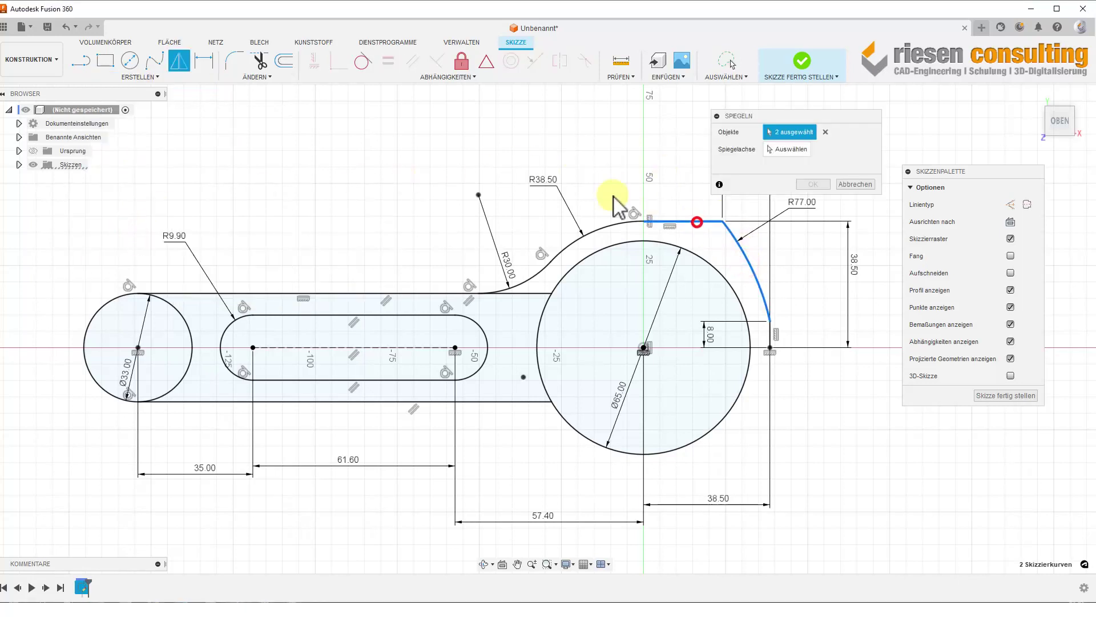
pyautogui.click(606, 227)
pyautogui.click(534, 278)
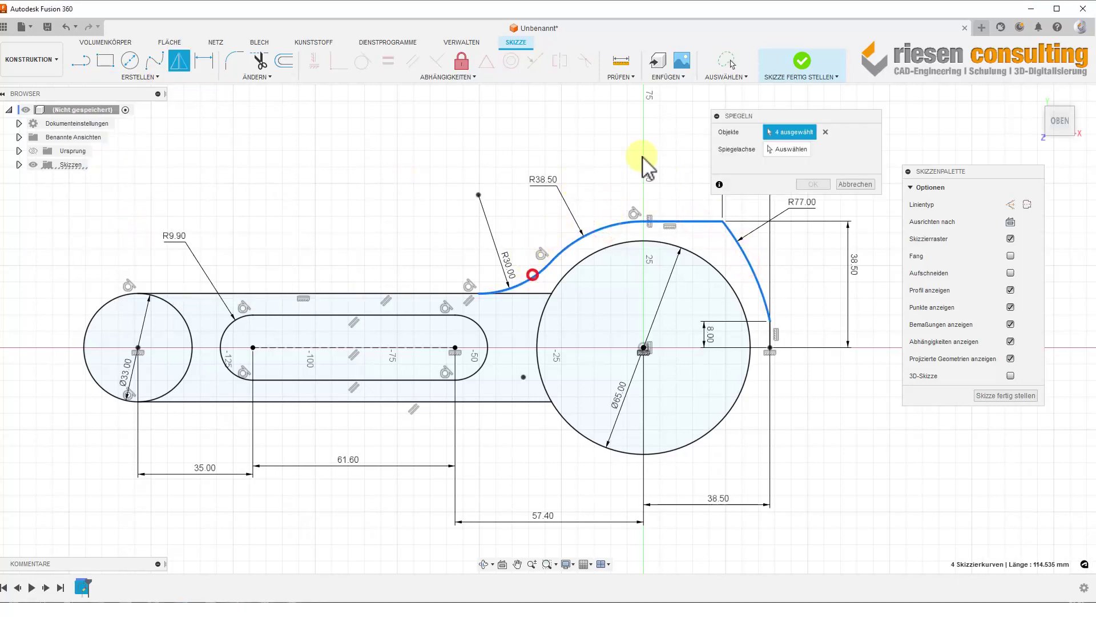
pyautogui.click(788, 150)
pyautogui.click(407, 347)
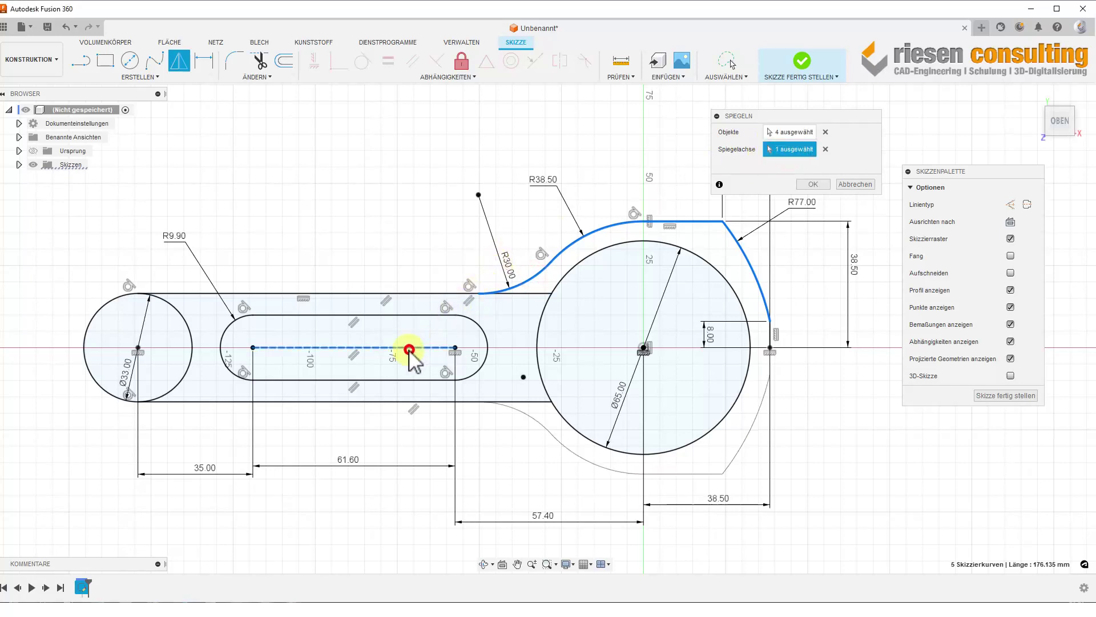
pyautogui.click(813, 185)
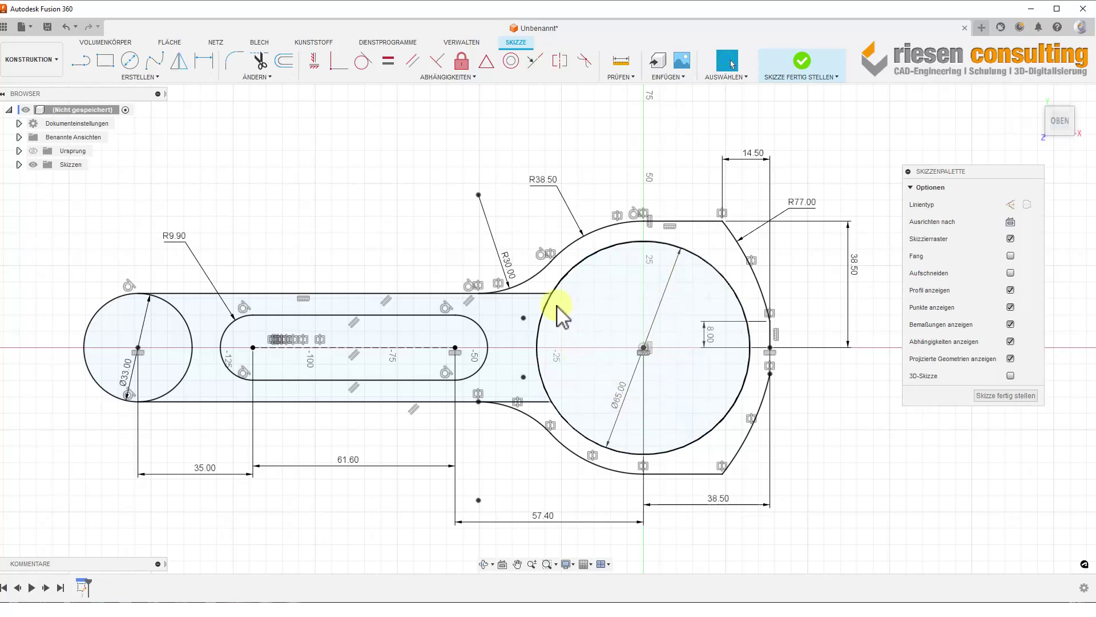
# Step: Reopen the rod sketch, close the big end's right side with a vertical line, and finish it
pyautogui.click(809, 61)
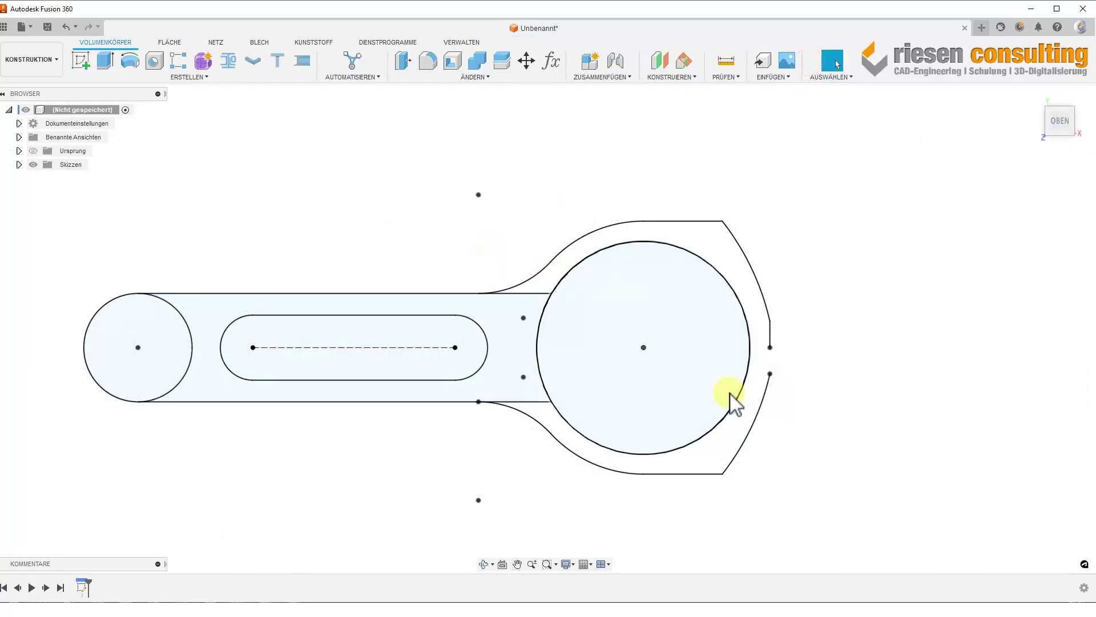
pyautogui.doubleClick(80, 587)
pyautogui.scroll(3, 800, 368)
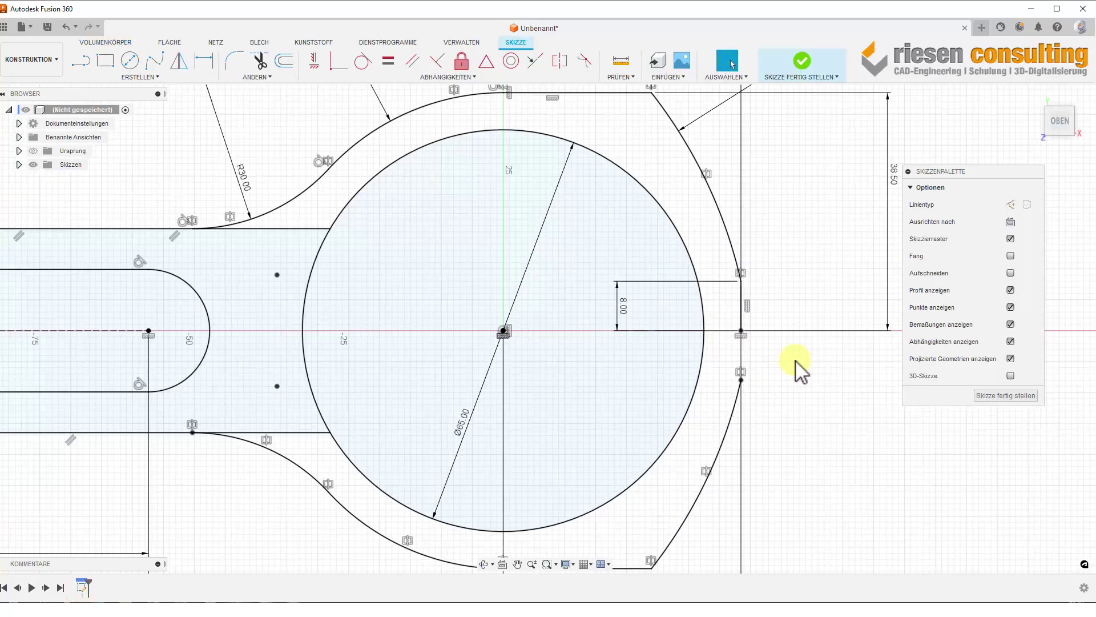
pyautogui.scroll(2, 742, 343)
pyautogui.click(80, 62)
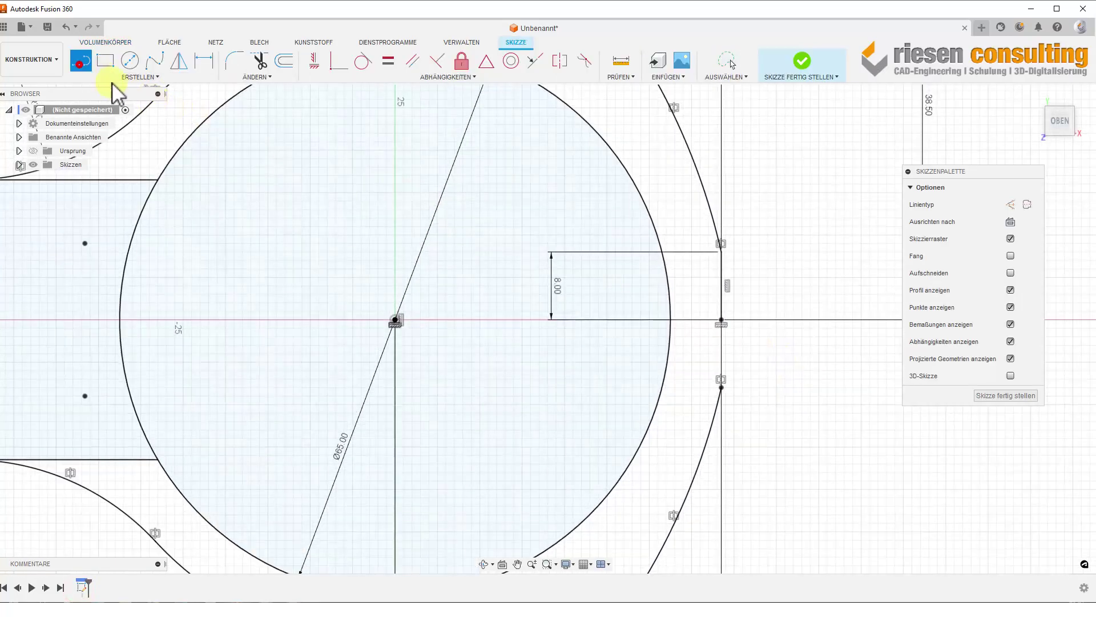
pyautogui.click(722, 388)
pyautogui.click(721, 321)
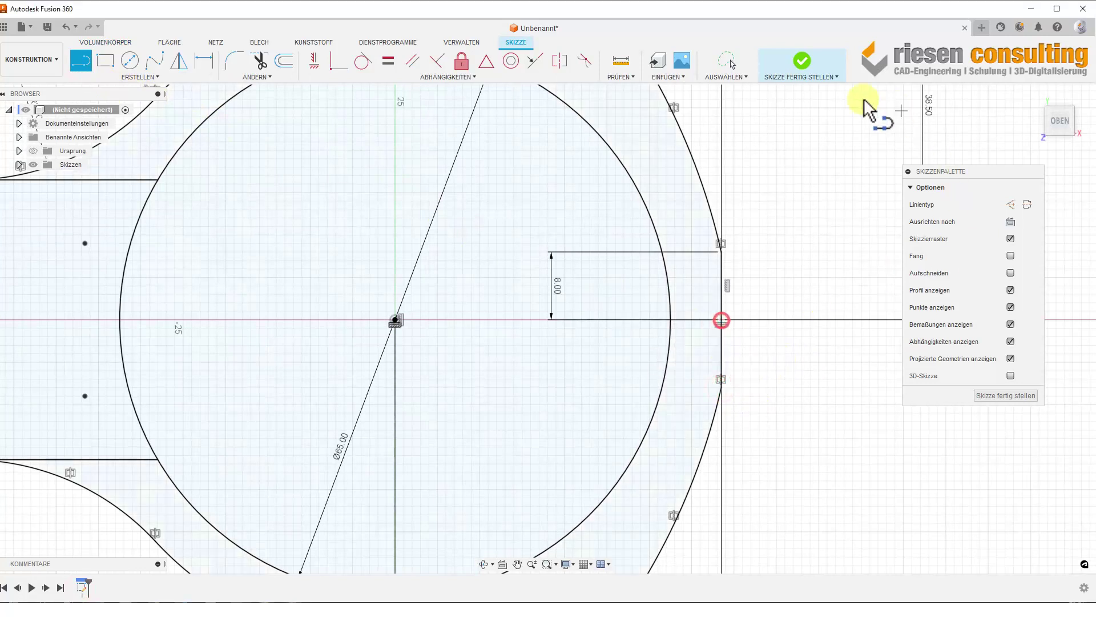
pyautogui.click(806, 61)
pyautogui.scroll(-3, 782, 350)
pyautogui.scroll(-2, 788, 357)
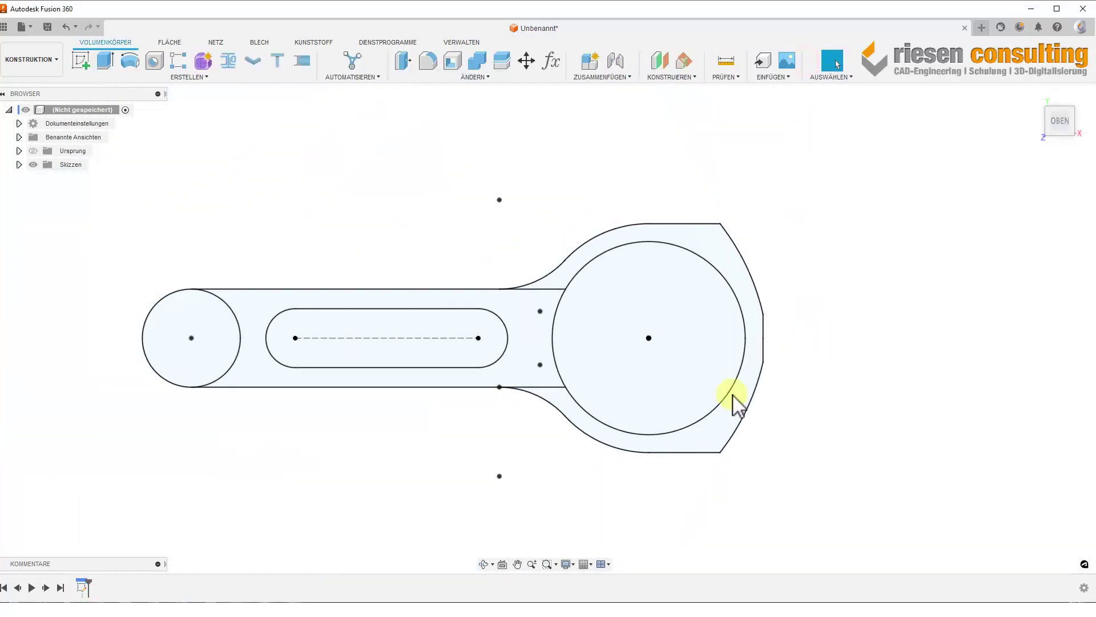
# Step: Select the big-end ring and long bar profiles for a new extrusion
pyautogui.click(105, 60)
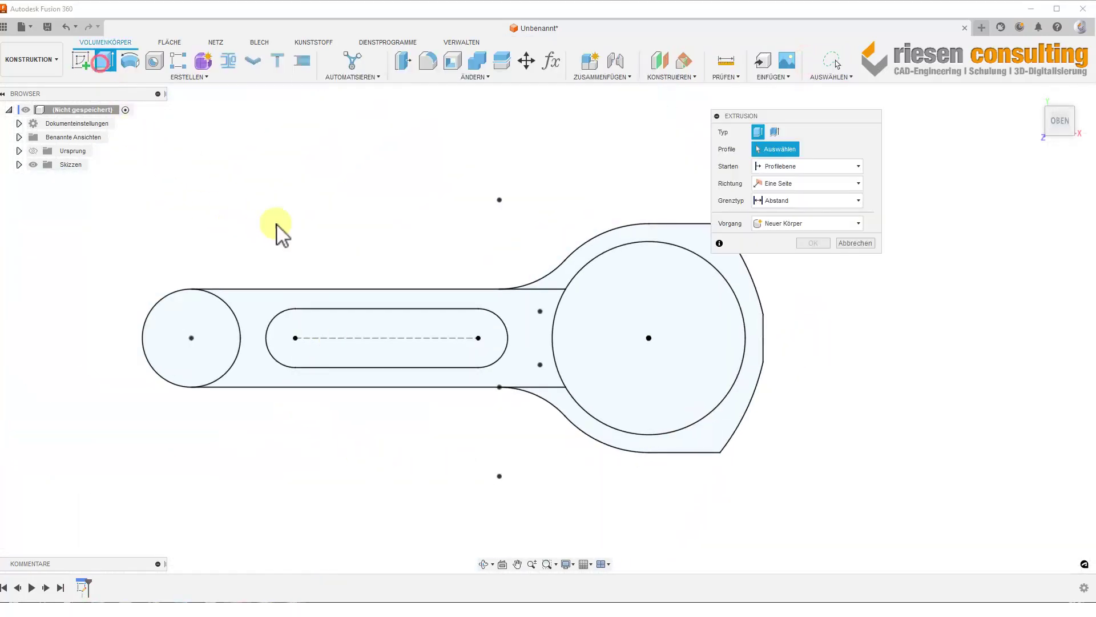
pyautogui.keyDown('shift'); pyautogui.moveTo(350, 197); pyautogui.dragTo(357, 125, button='middle'); pyautogui.keyUp('shift')
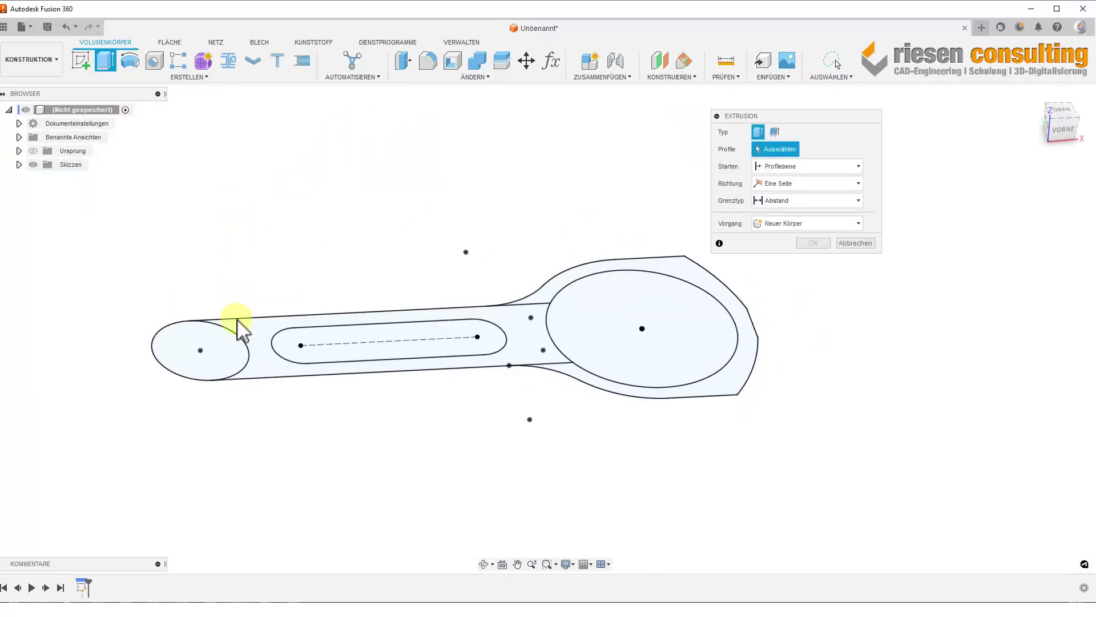
pyautogui.click(231, 350)
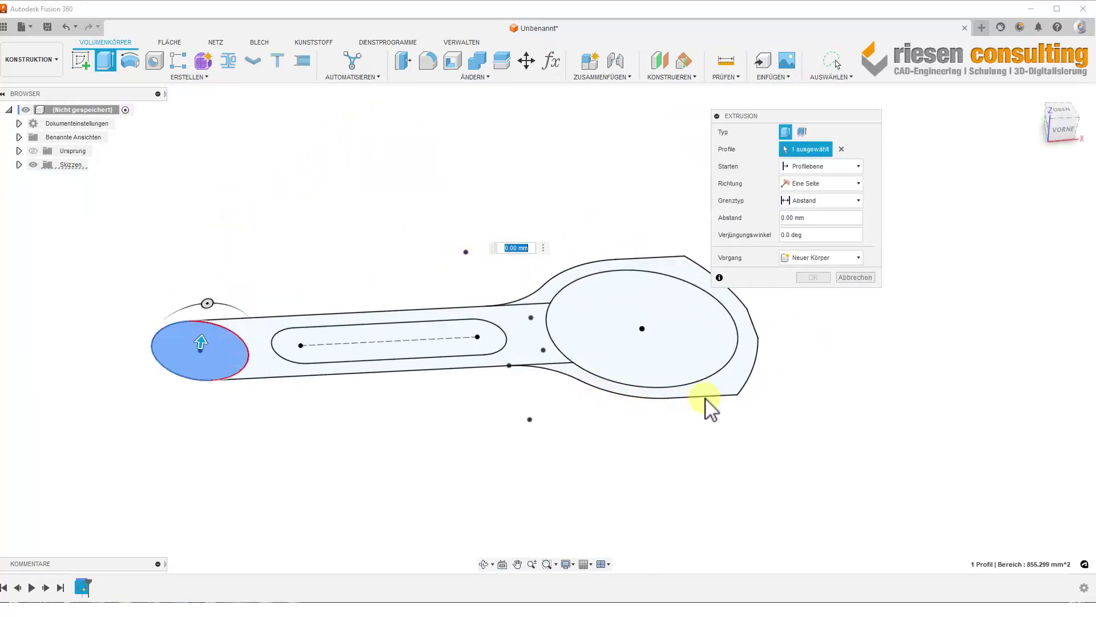
pyautogui.click(732, 384)
pyautogui.click(697, 355)
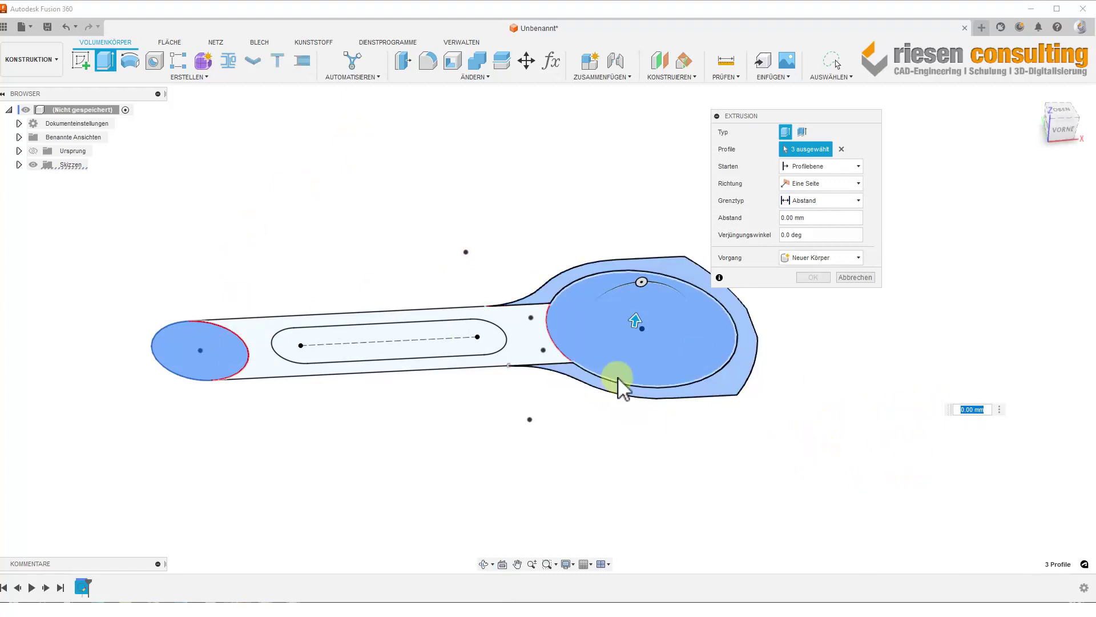
pyautogui.click(631, 357)
pyautogui.click(190, 351)
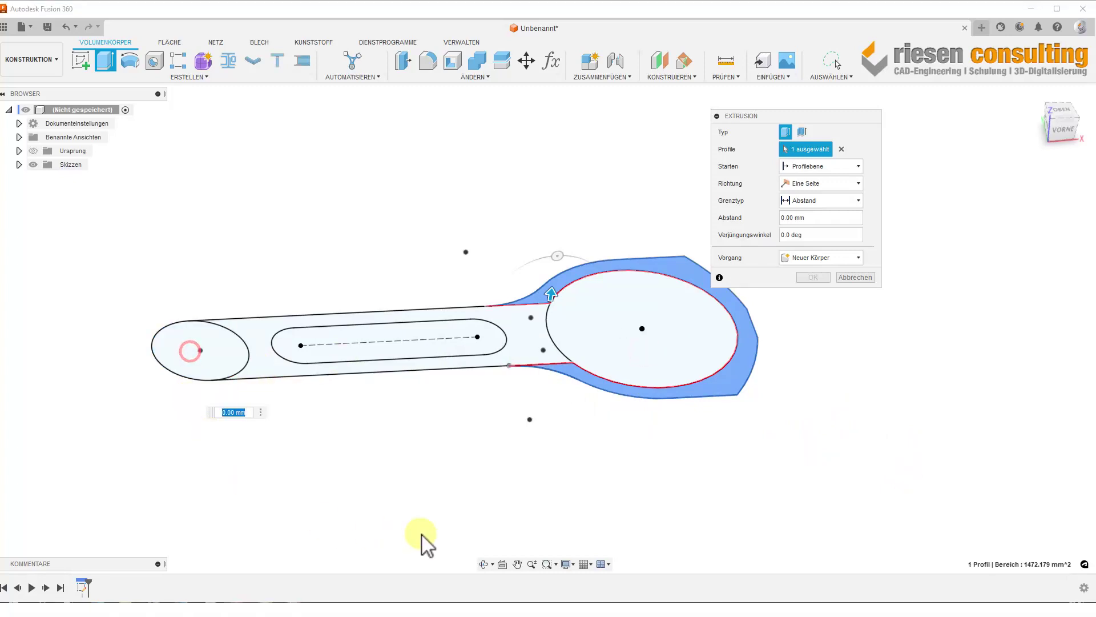
pyautogui.click(740, 394)
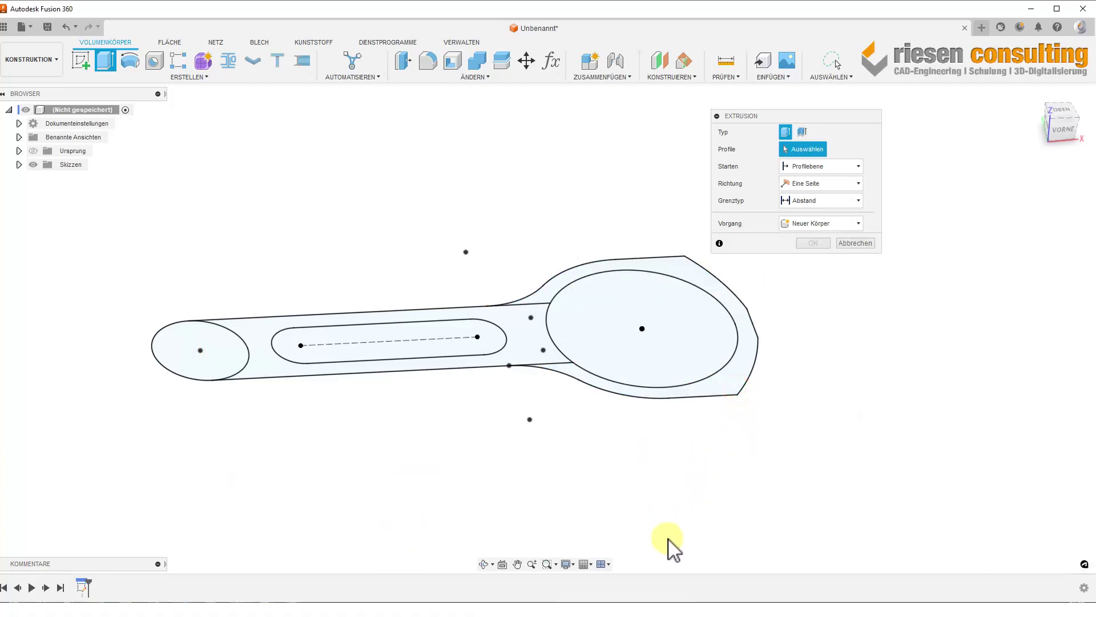
pyautogui.click(715, 392)
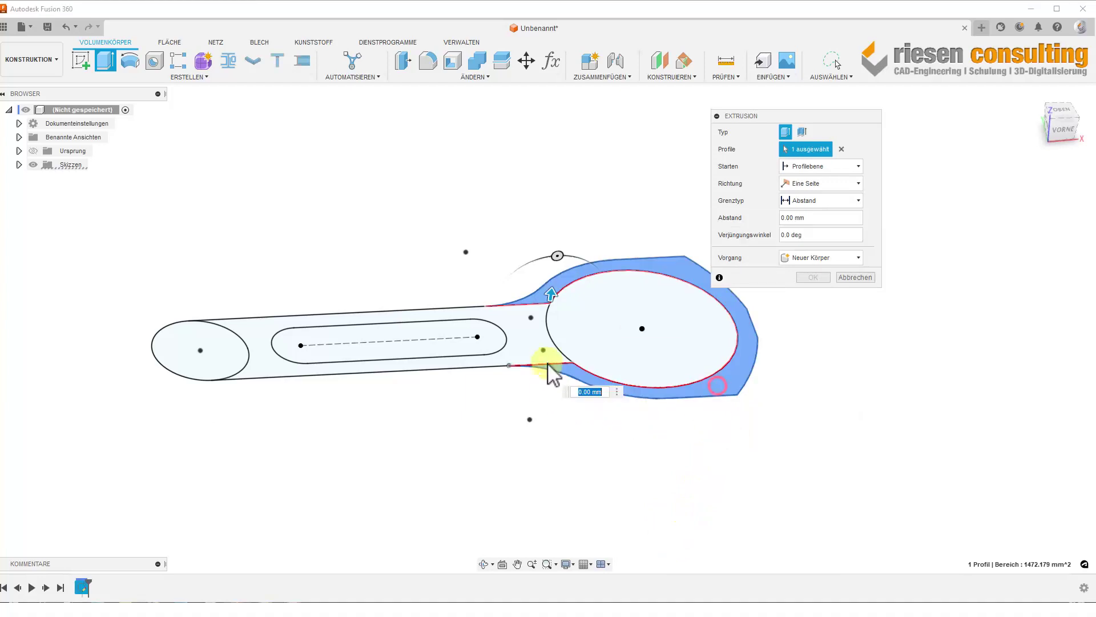
pyautogui.click(533, 355)
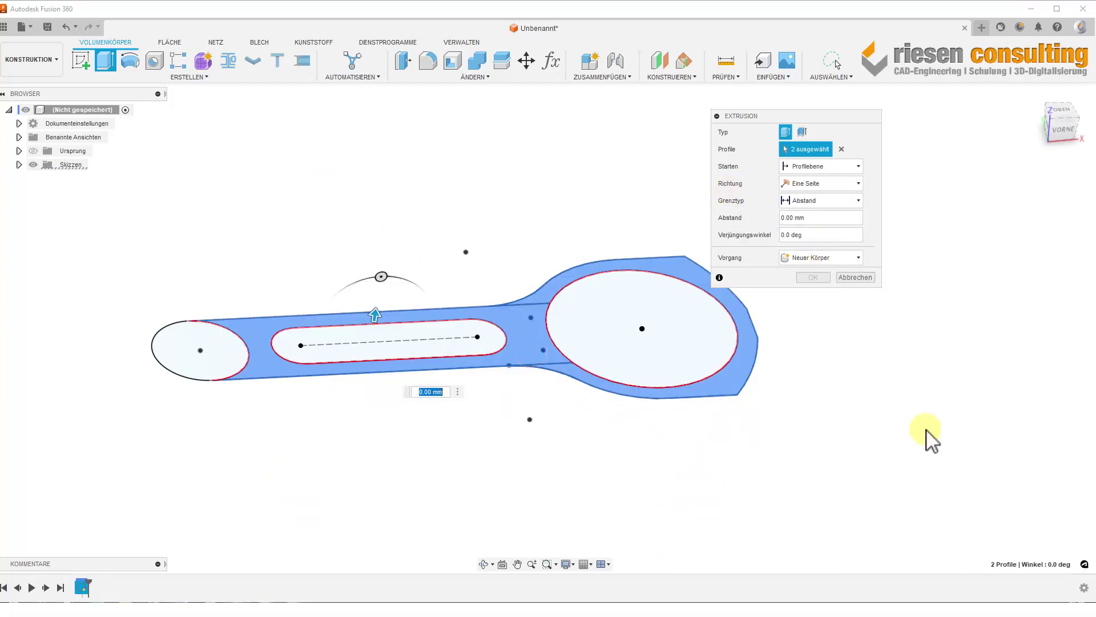
# Step: Add the slot profile and extrude symmetrically 20 mm as a new body
pyautogui.click(830, 185)
pyautogui.click(811, 224)
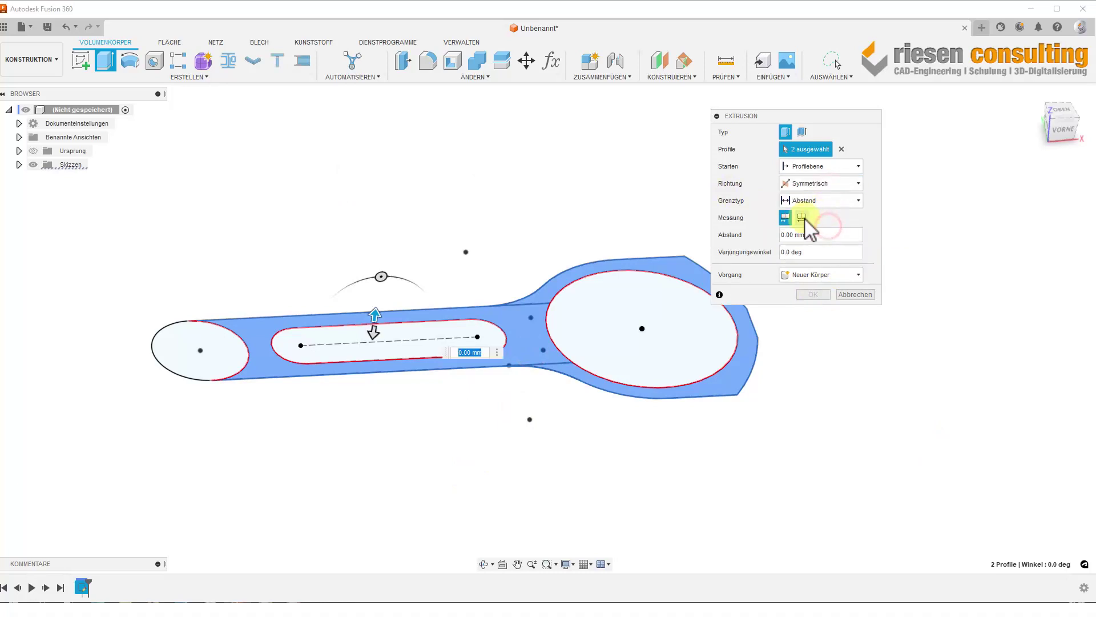
pyautogui.click(824, 232)
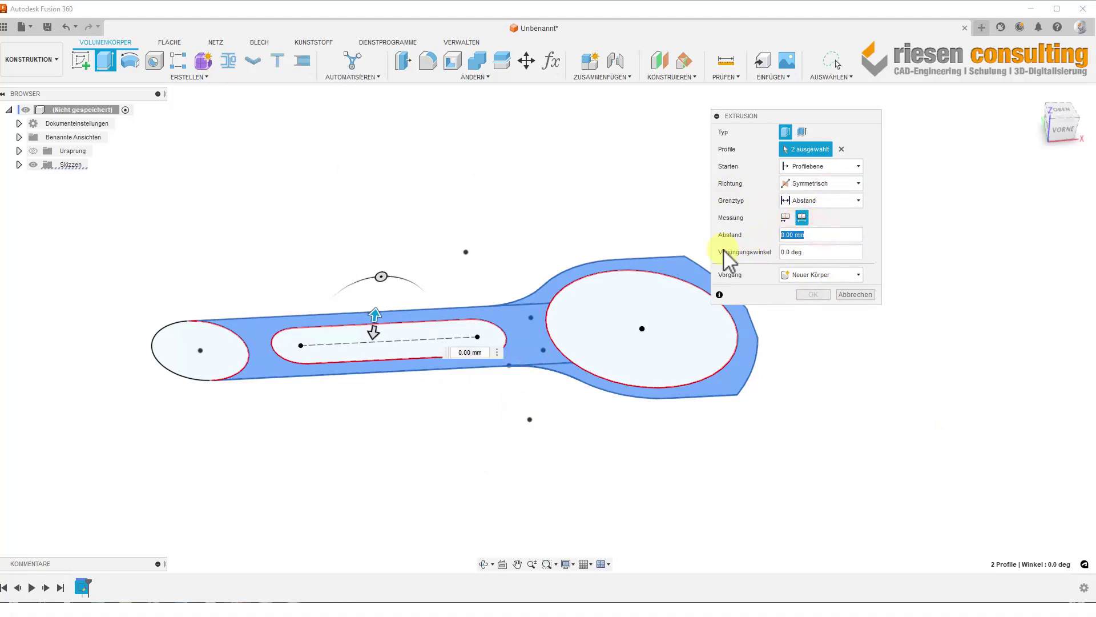
pyautogui.write('20')
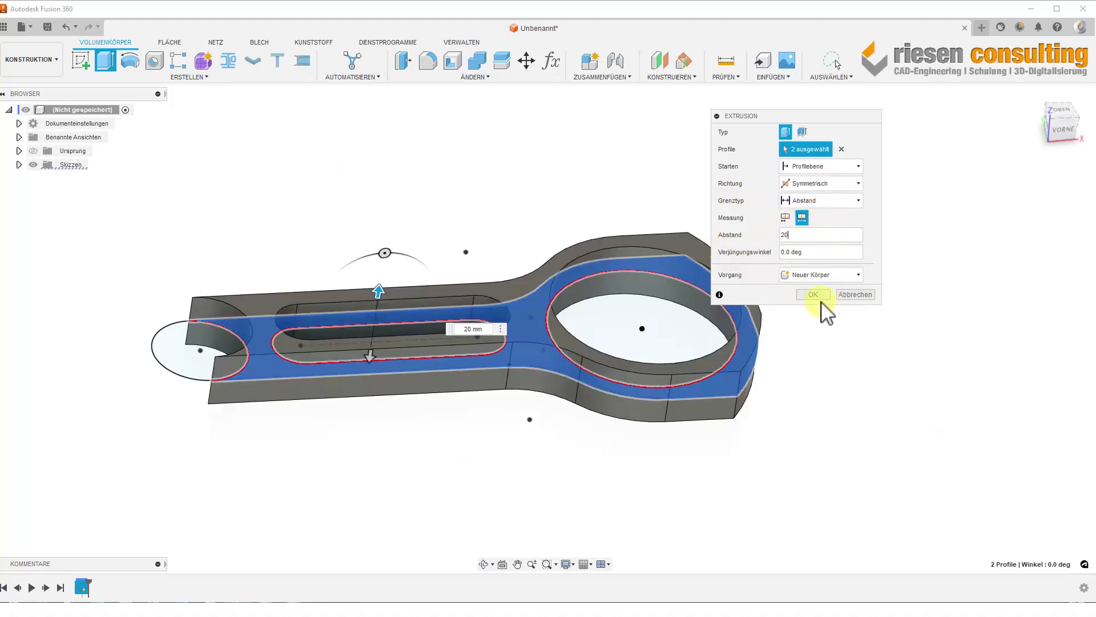
pyautogui.click(433, 338)
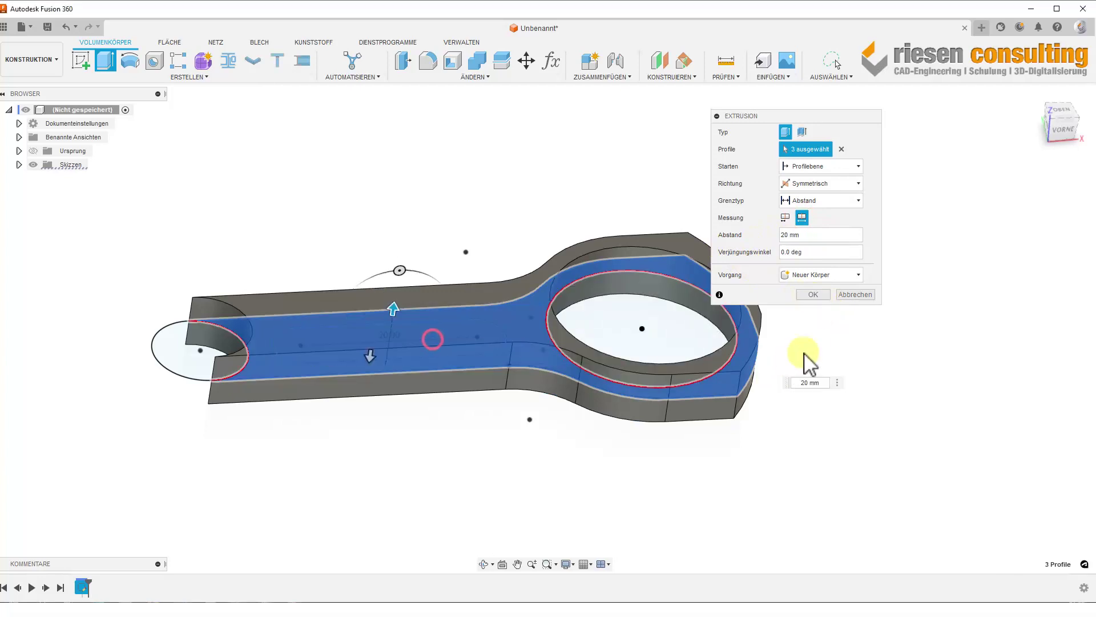
pyautogui.click(813, 296)
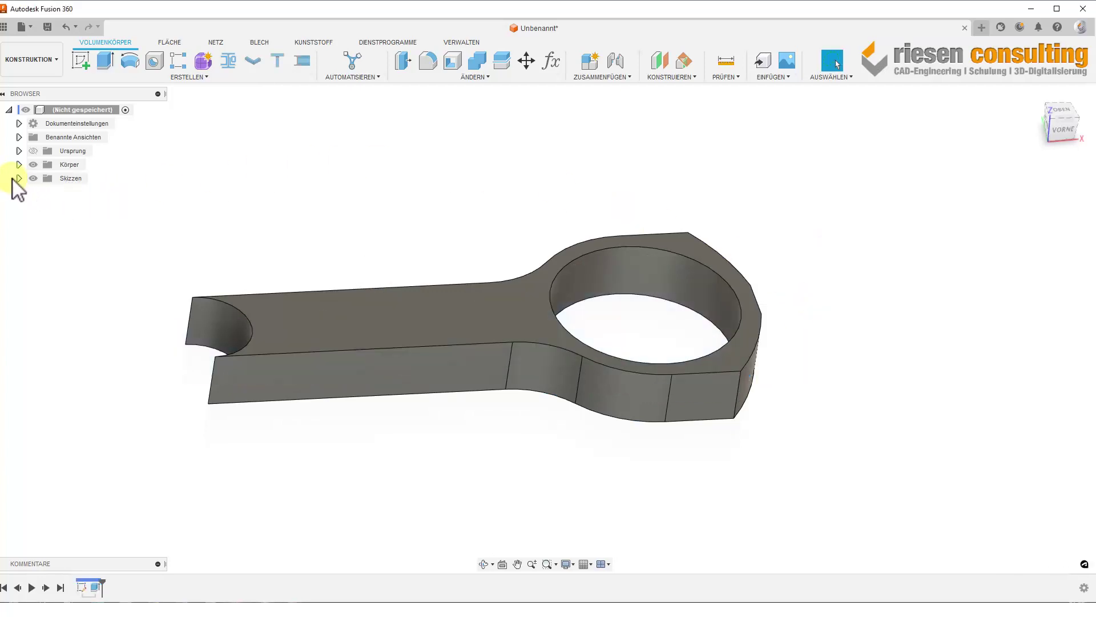
# Step: Show Skizze1 again and select the big-end bore and small-end circle for extrusion
pyautogui.click(19, 179)
pyautogui.click(45, 192)
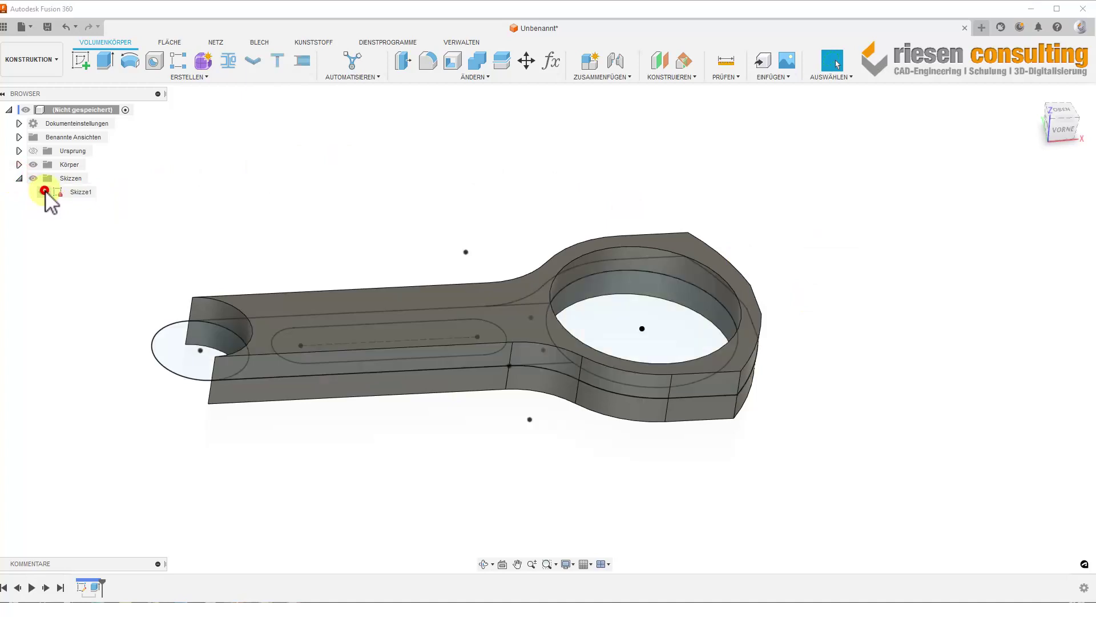
pyautogui.click(106, 61)
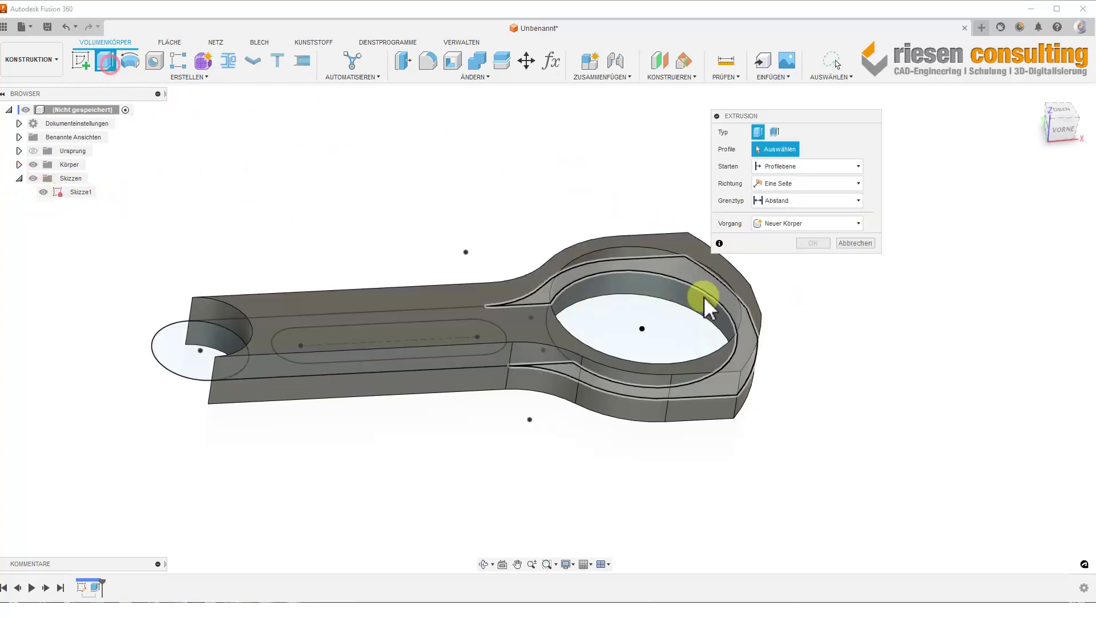
pyautogui.click(702, 314)
pyautogui.click(168, 354)
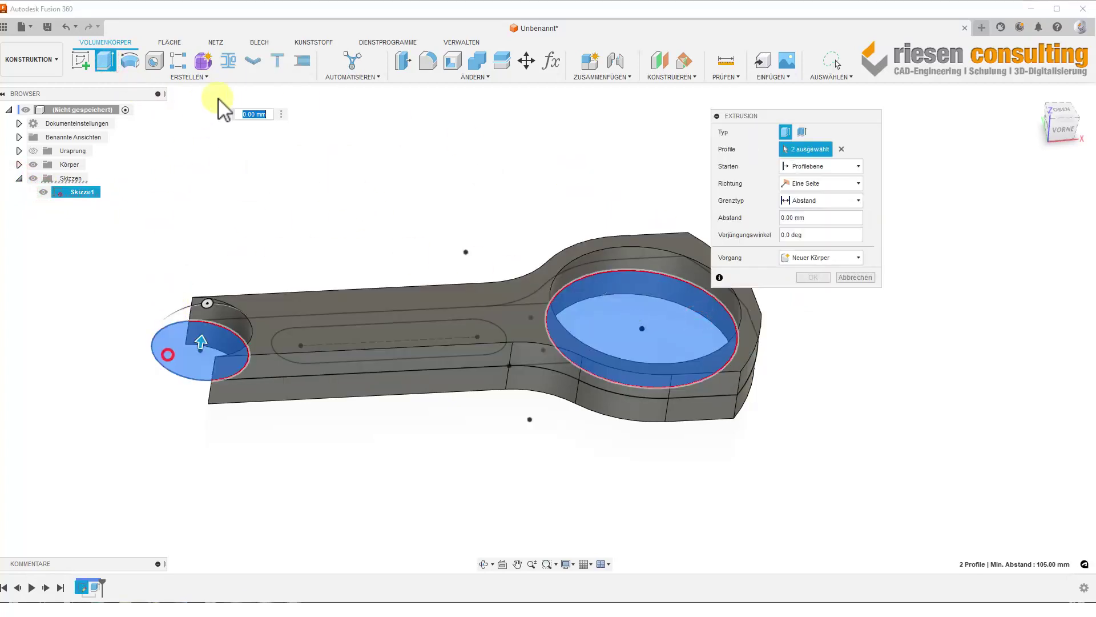
# Step: Extrude both ends symmetrically 22 mm, joined to the rod body
pyautogui.click(808, 202)
pyautogui.click(818, 180)
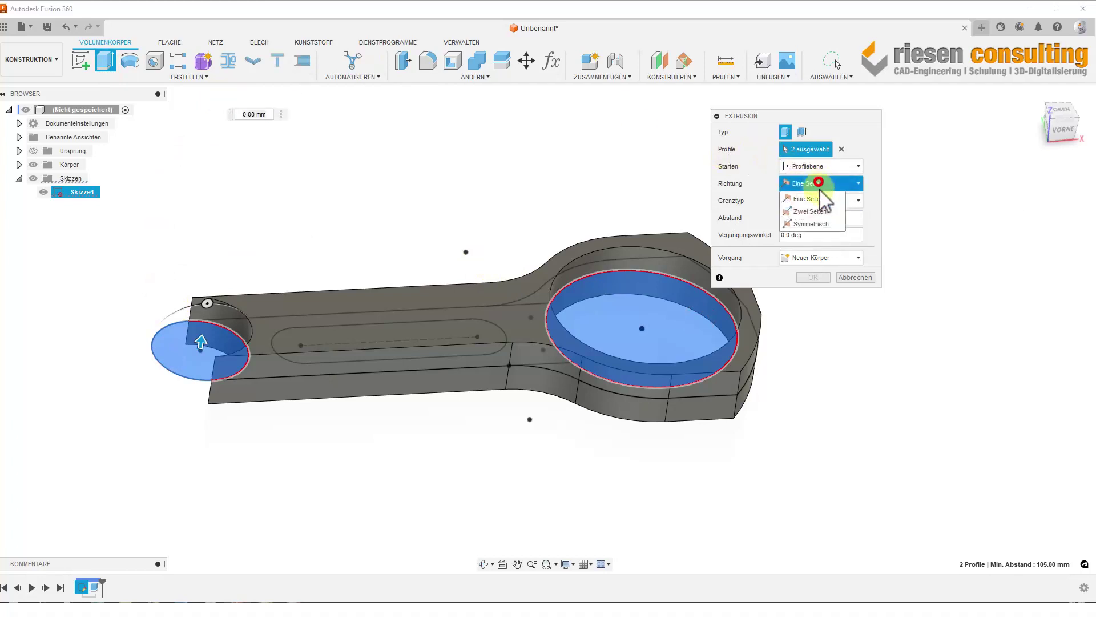
pyautogui.click(810, 223)
pyautogui.click(813, 233)
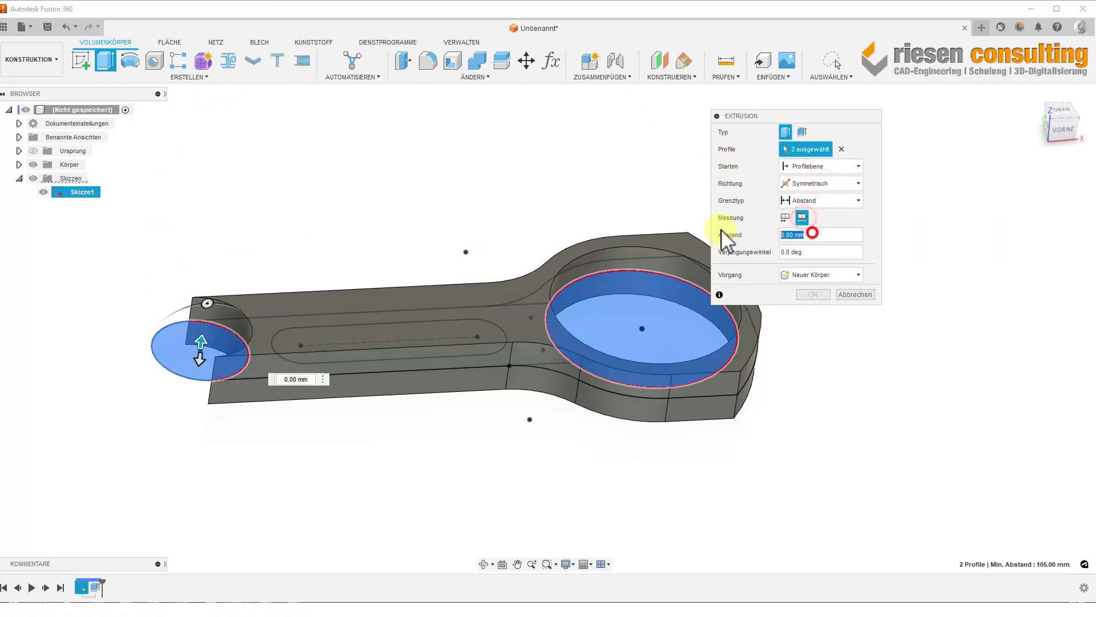
pyautogui.write('22')
pyautogui.press('Return')
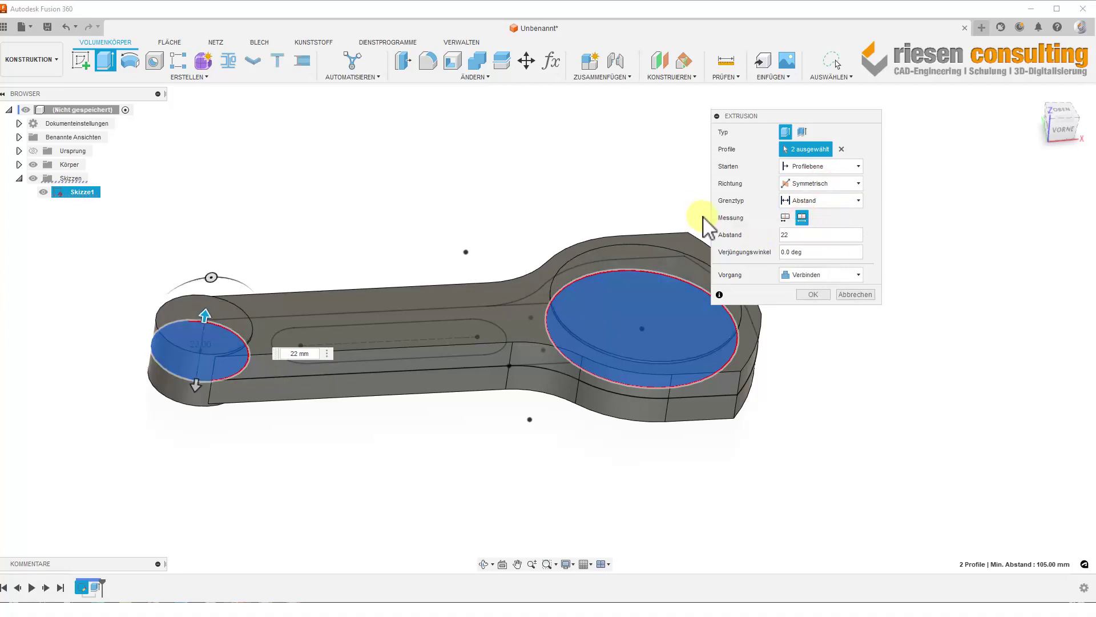
pyautogui.click(818, 294)
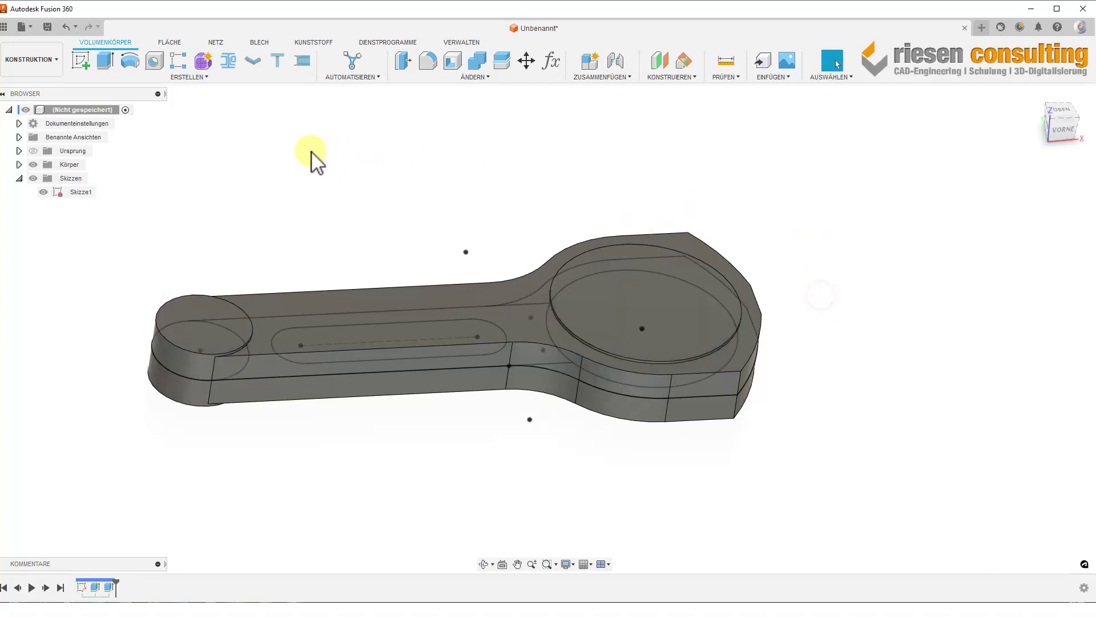
pyautogui.click(104, 62)
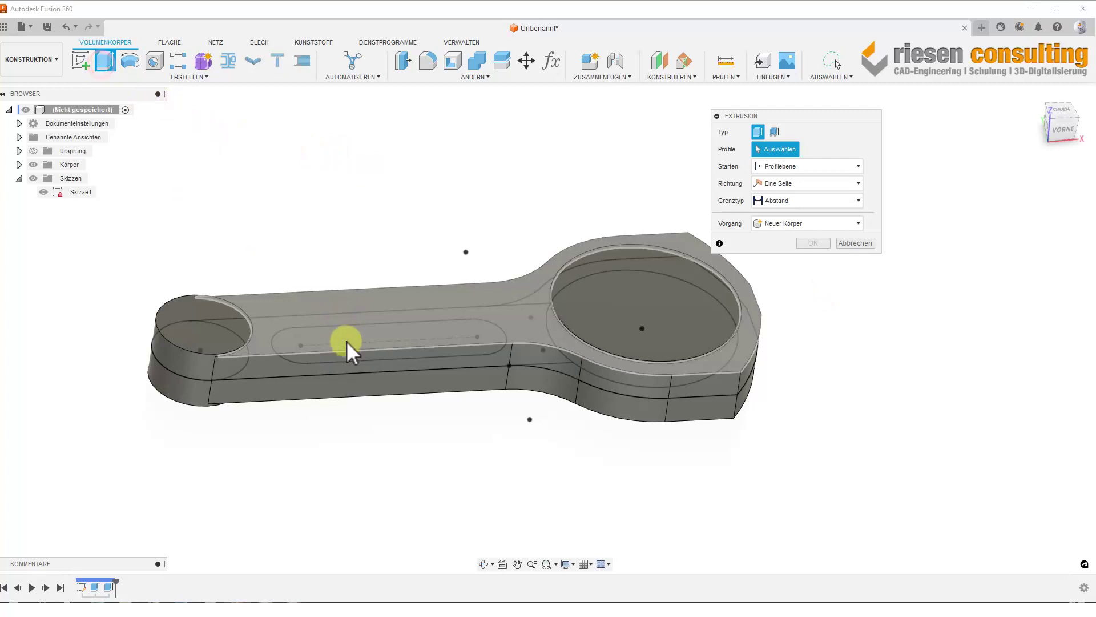
# Step: Extrude the slot profile from the rod's top face with a distance of -2 mm
pyautogui.click(341, 341)
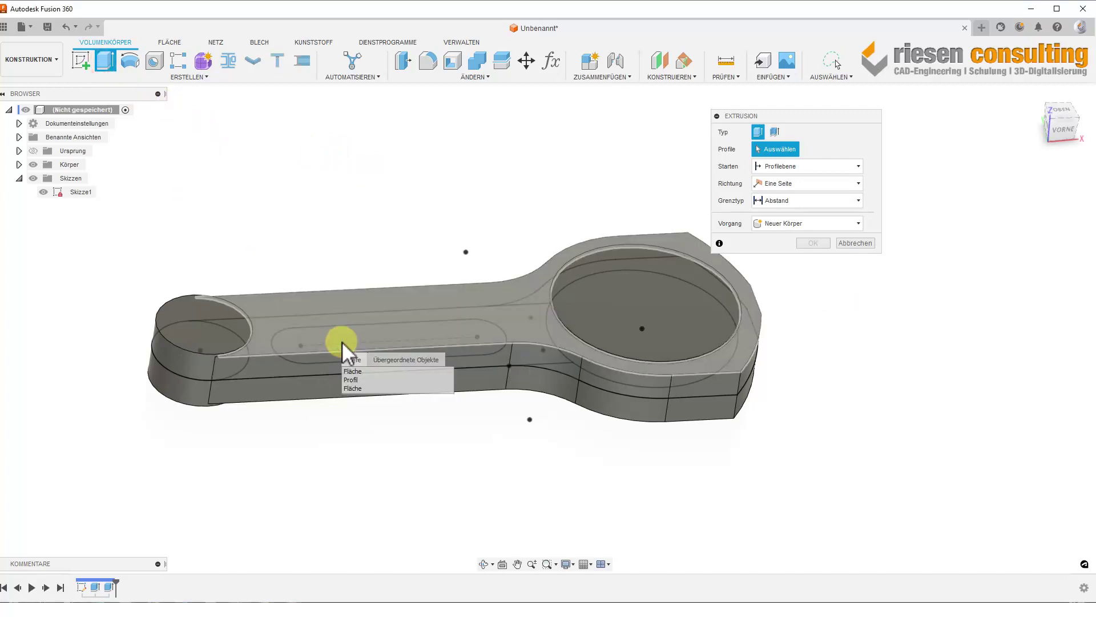
pyautogui.click(365, 380)
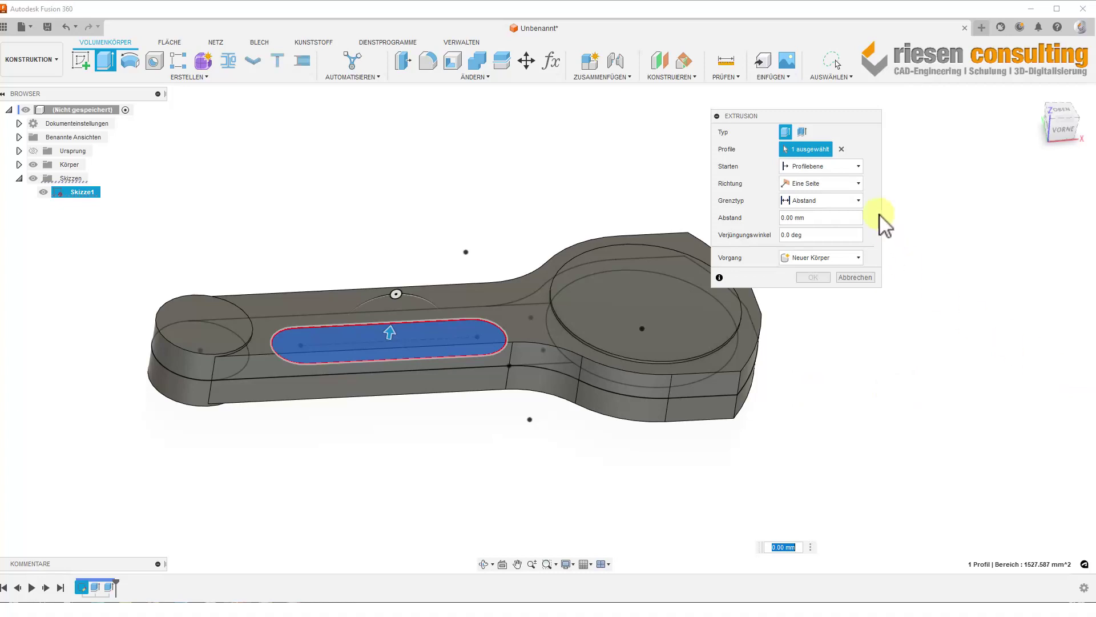
pyautogui.click(845, 166)
pyautogui.click(825, 200)
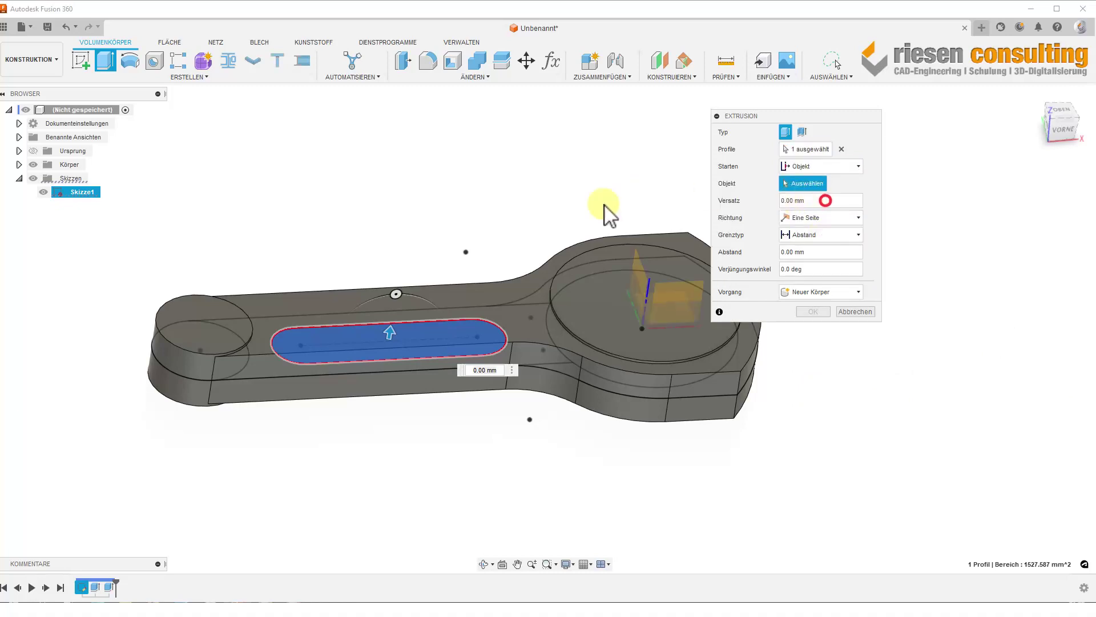
pyautogui.click(502, 298)
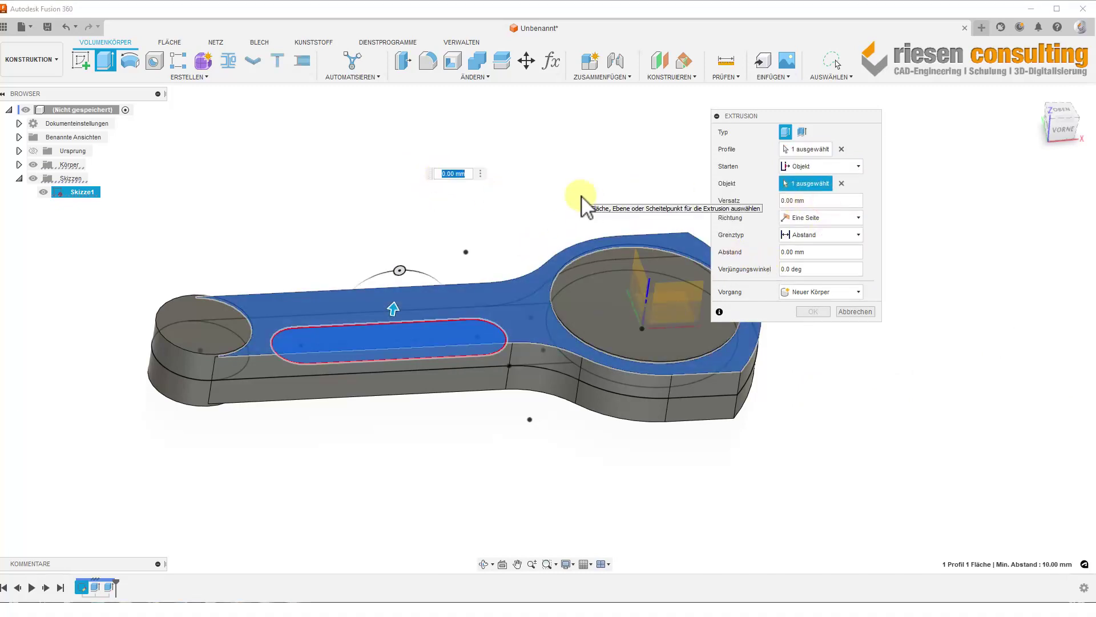
pyautogui.write('-2')
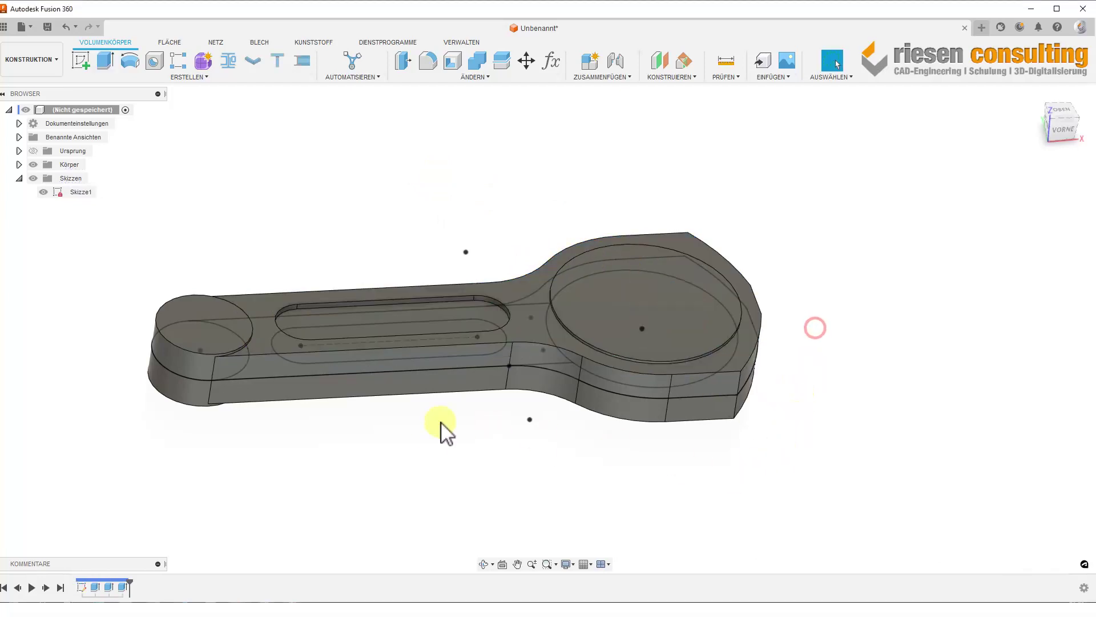
# Step: Select the slot outline for a new extrusion starting from an object
pyautogui.click(113, 60)
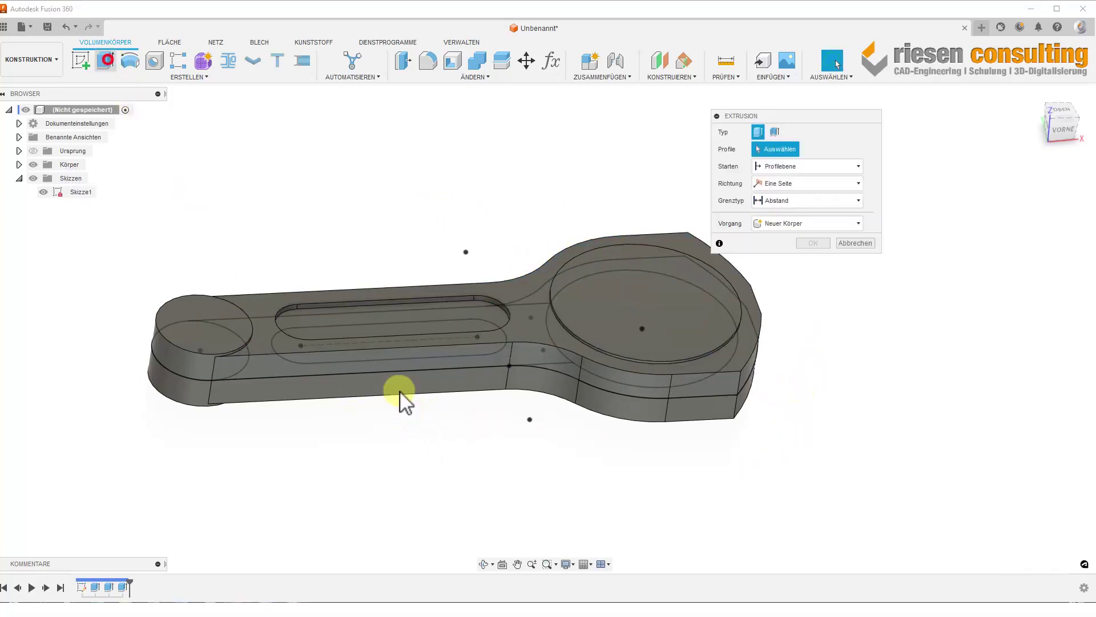
pyautogui.moveTo(465, 455)
pyautogui.keyDown('shift'); pyautogui.mouseDown(button='middle')
pyautogui.moveTo(438, 399)
pyautogui.moveTo(453, 440)
pyautogui.mouseUp(button='middle'); pyautogui.keyUp('shift')
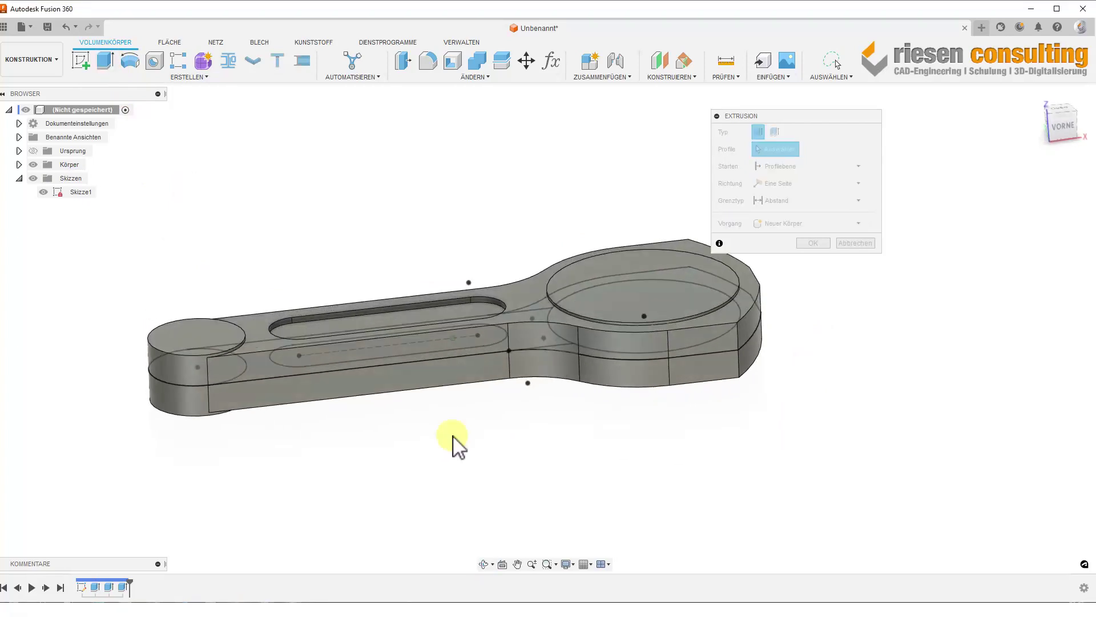
pyautogui.click(368, 354)
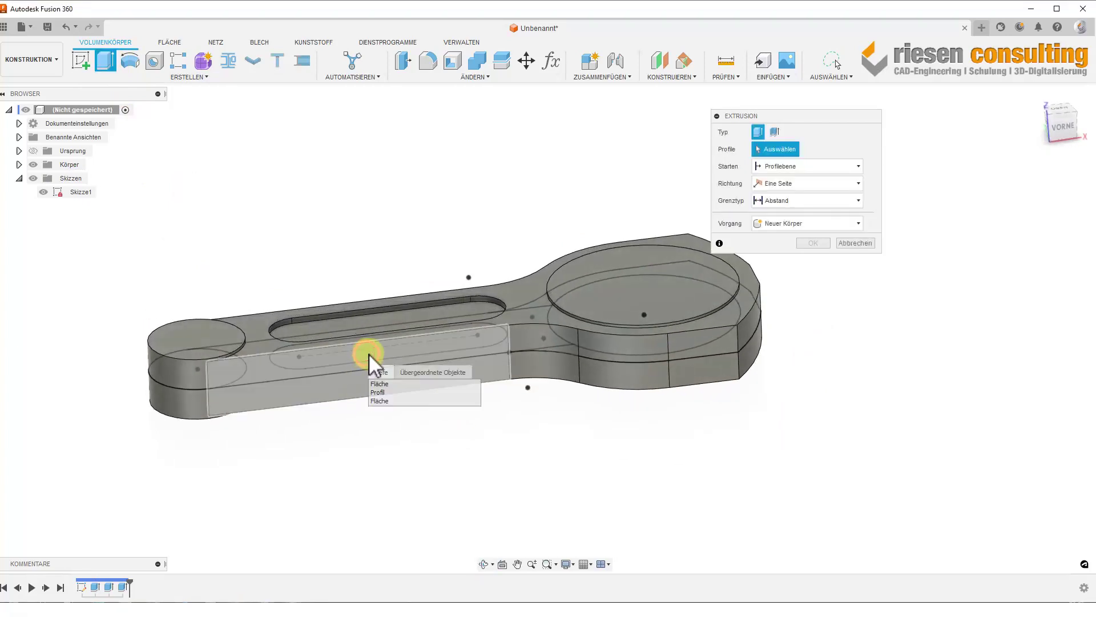
pyautogui.click(392, 394)
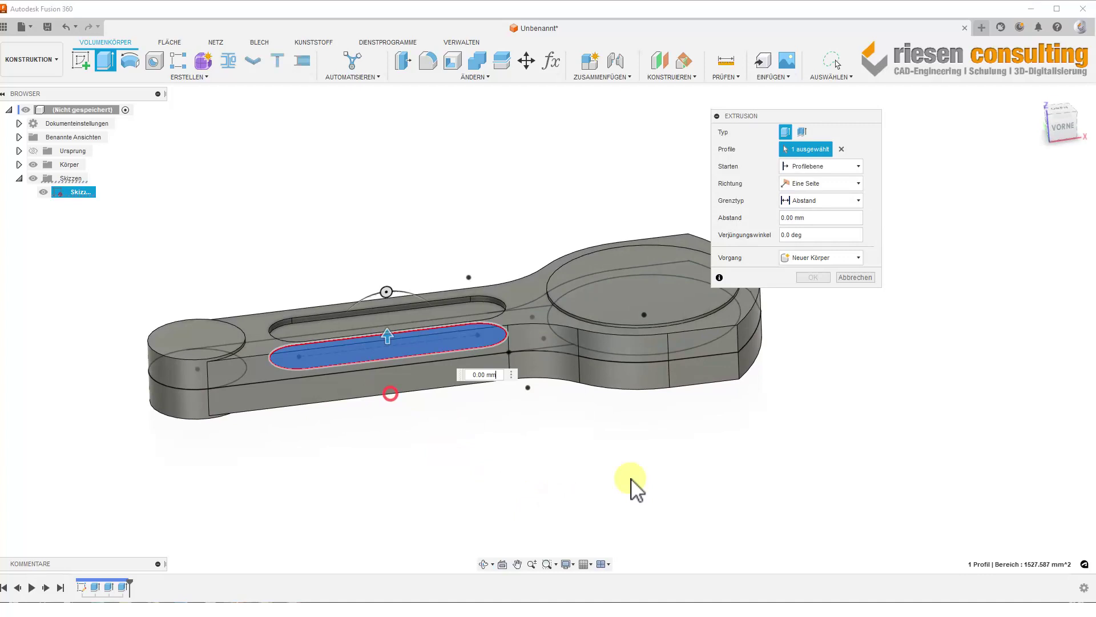
pyautogui.click(829, 198)
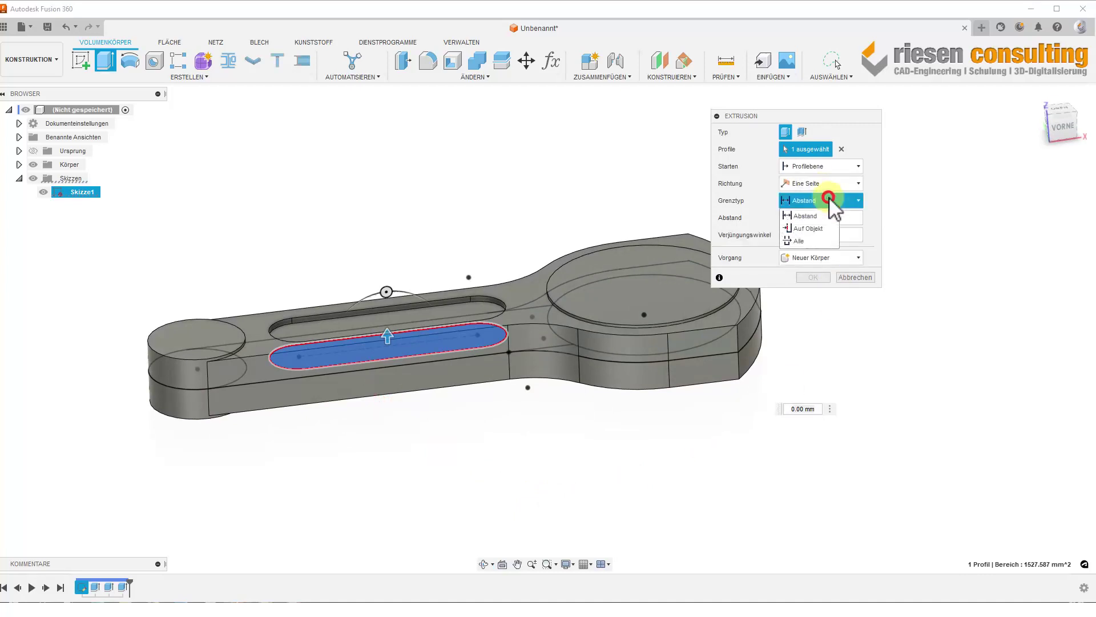
pyautogui.click(830, 172)
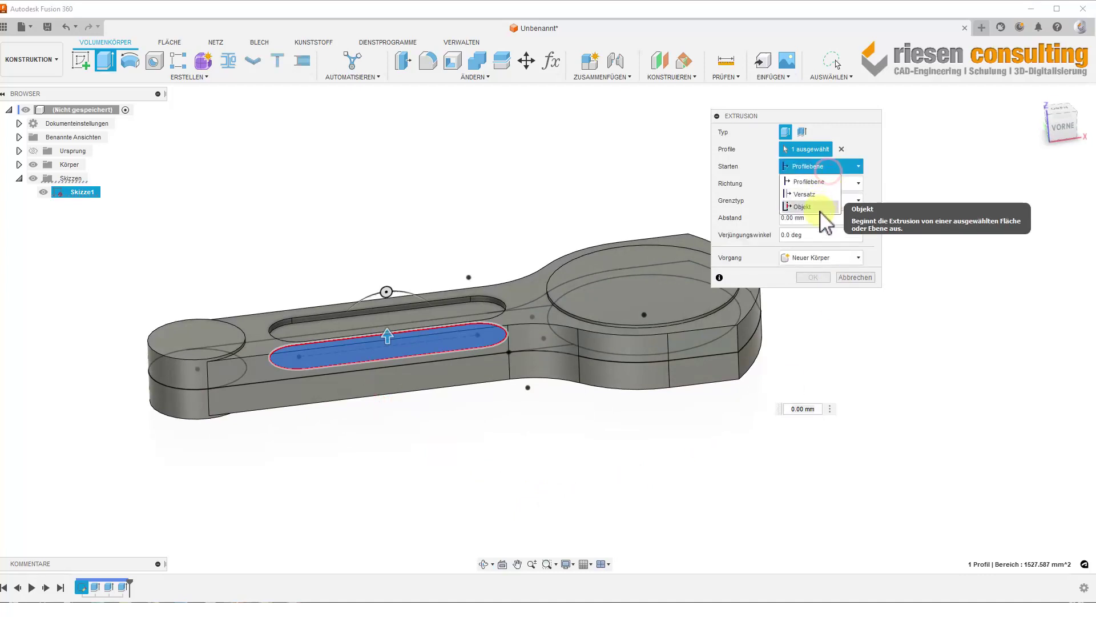
pyautogui.click(811, 206)
# Step: Start from the rod's top face and cut the slot pocket 5 mm deep
pyautogui.moveTo(619, 519)
pyautogui.keyDown('shift'); pyautogui.mouseDown(button='middle')
pyautogui.moveTo(594, 443)
pyautogui.moveTo(527, 371)
pyautogui.mouseUp(button='middle'); pyautogui.keyUp('shift')
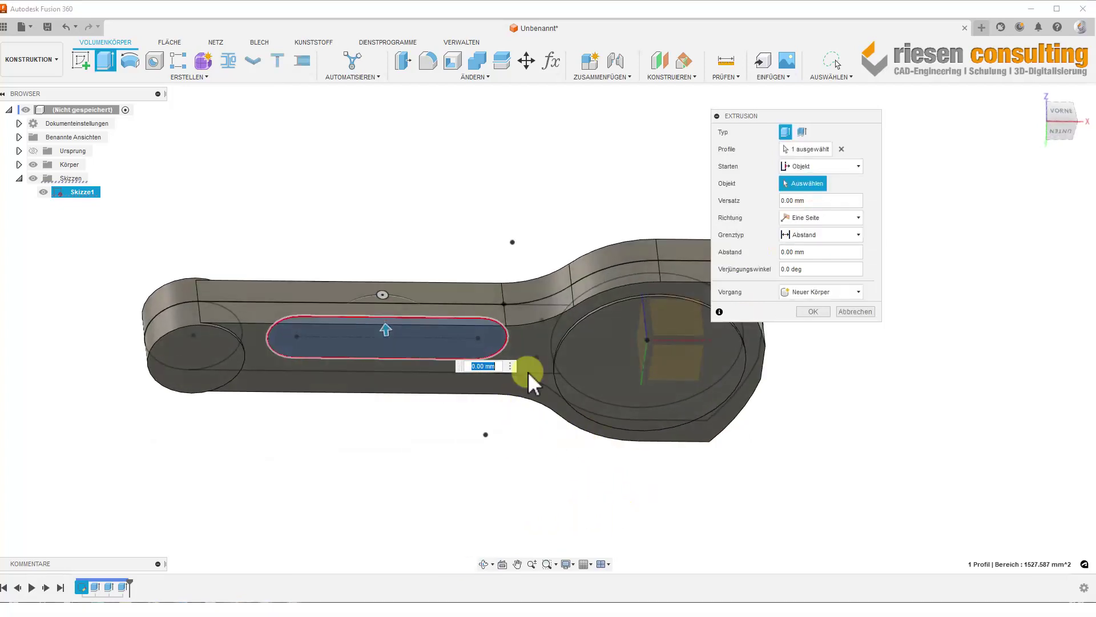
pyautogui.click(525, 303)
pyautogui.keyDown('shift'); pyautogui.moveTo(489, 183); pyautogui.dragTo(502, 221, button='middle'); pyautogui.keyUp('shift')
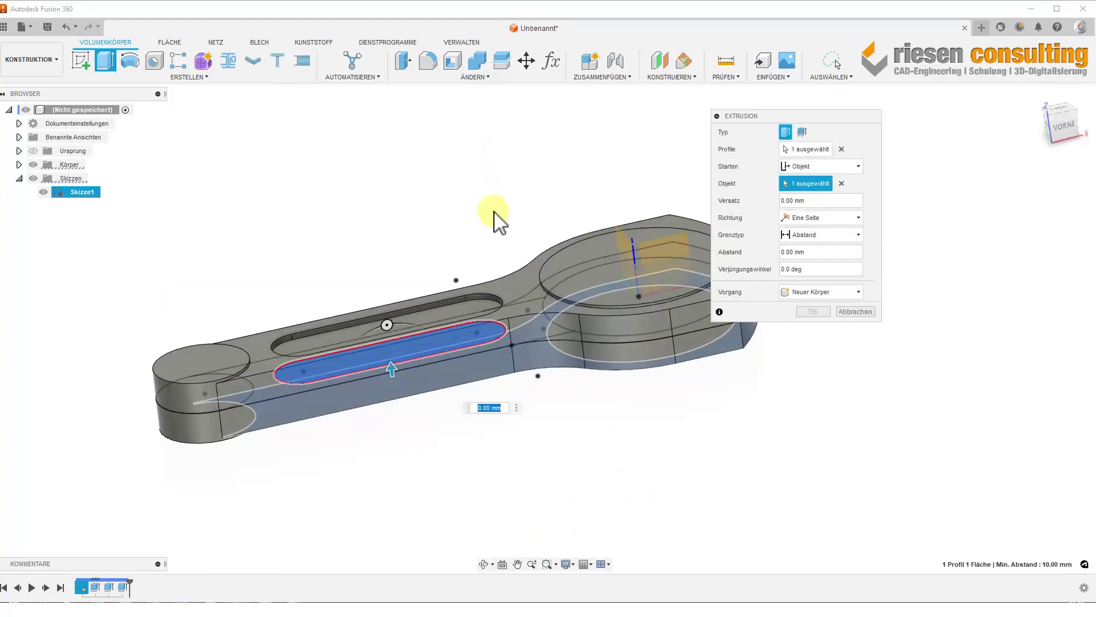
pyautogui.write('5')
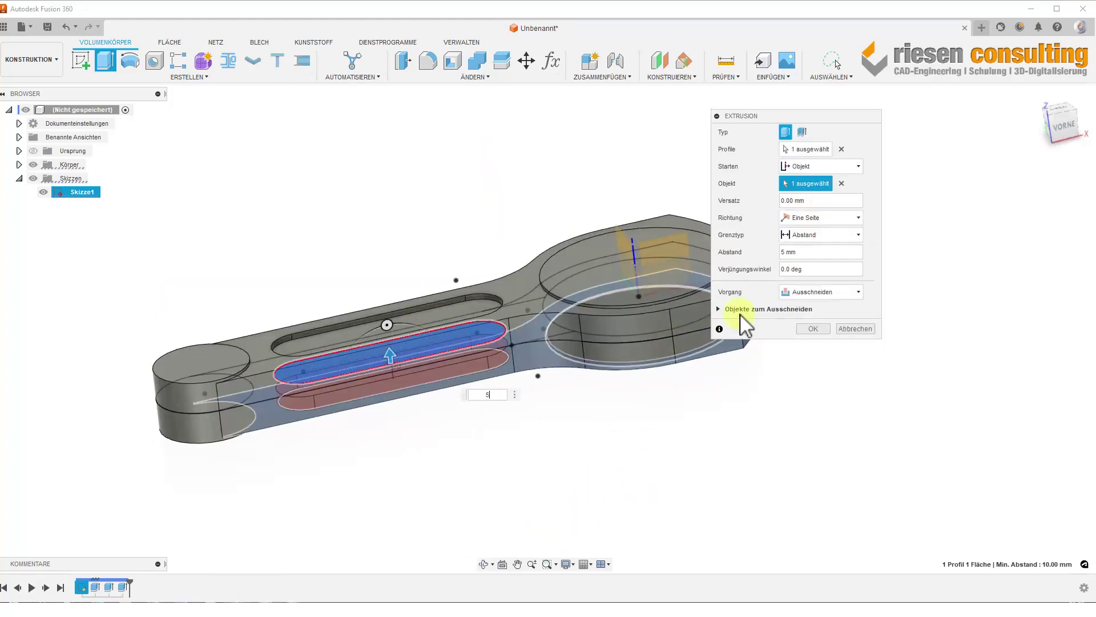
pyautogui.click(813, 328)
pyautogui.click(43, 192)
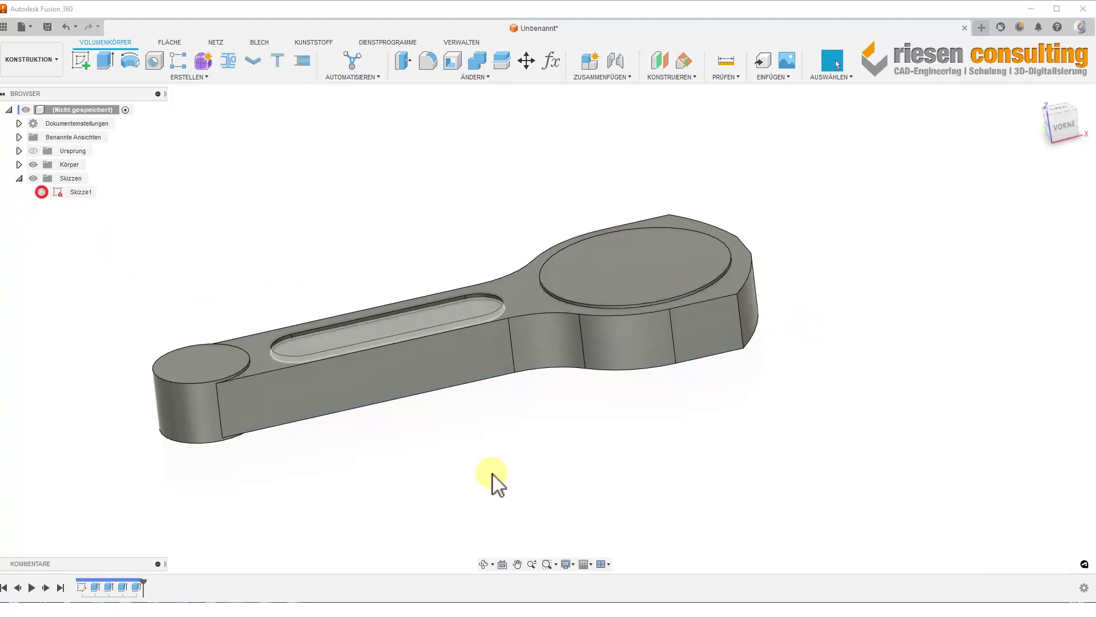
pyautogui.moveTo(656, 422)
pyautogui.keyDown('shift'); pyautogui.mouseDown(button='middle')
pyautogui.moveTo(641, 244)
pyautogui.moveTo(647, 410)
pyautogui.moveTo(677, 438)
pyautogui.mouseUp(button='middle'); pyautogui.keyUp('shift')
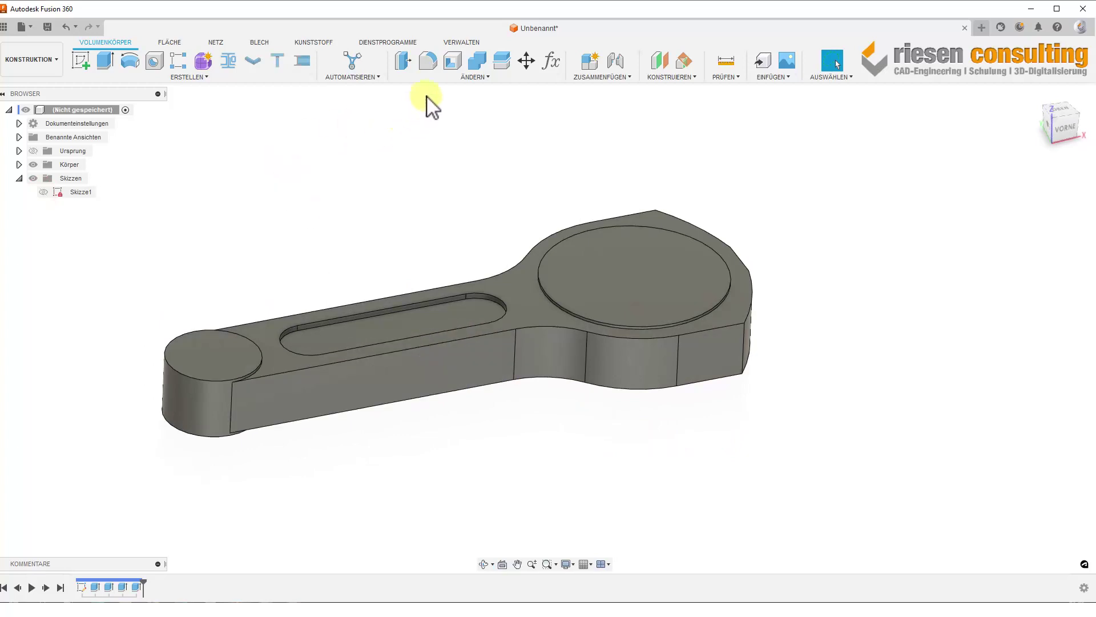
# Step: Select the small-end boss, big-end rim and slot pocket edges for filleting
pyautogui.click(430, 63)
pyautogui.scroll(2, 274, 289)
pyautogui.scroll(2, 288, 303)
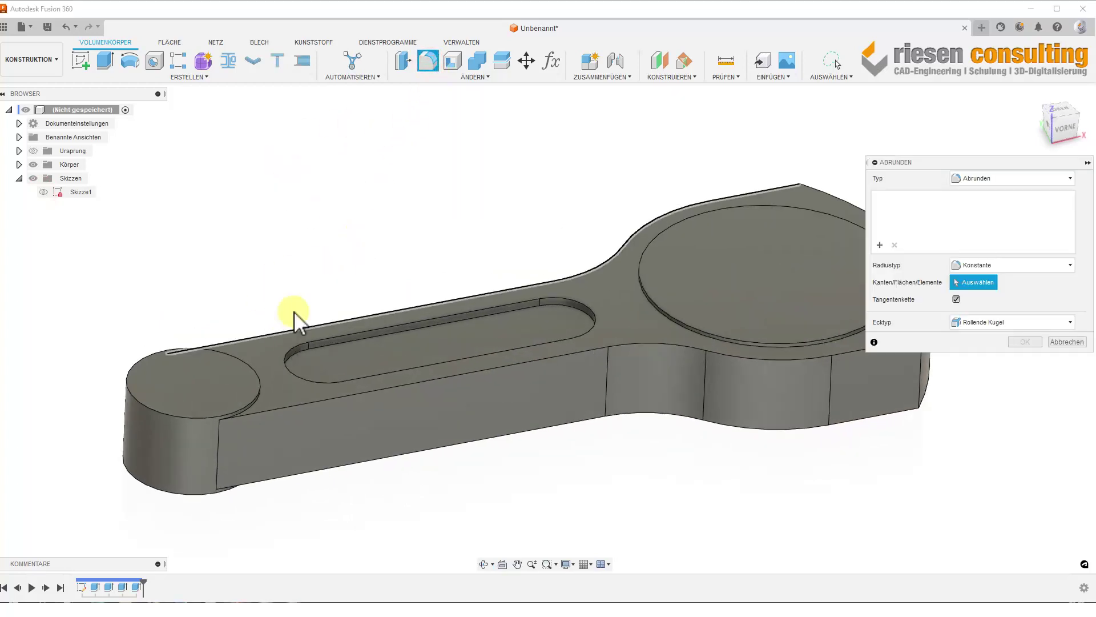
pyautogui.moveTo(299, 313)
pyautogui.keyDown('shift'); pyautogui.mouseDown(button='middle')
pyautogui.moveTo(299, 348)
pyautogui.moveTo(276, 310)
pyautogui.mouseUp(button='middle'); pyautogui.keyUp('shift')
pyautogui.click(276, 310)
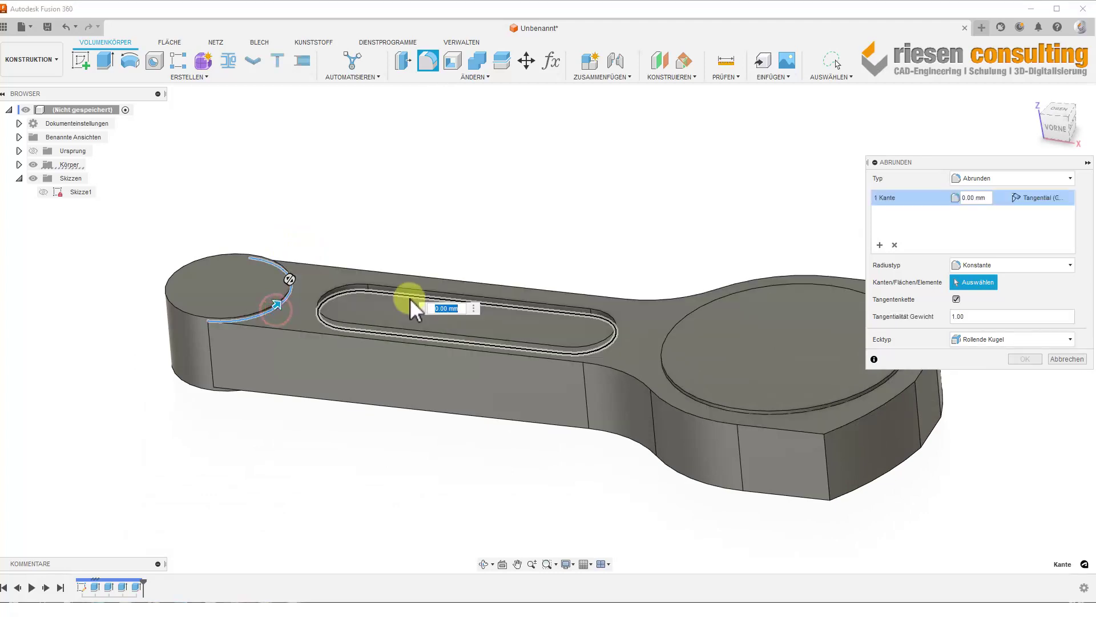
pyautogui.click(714, 410)
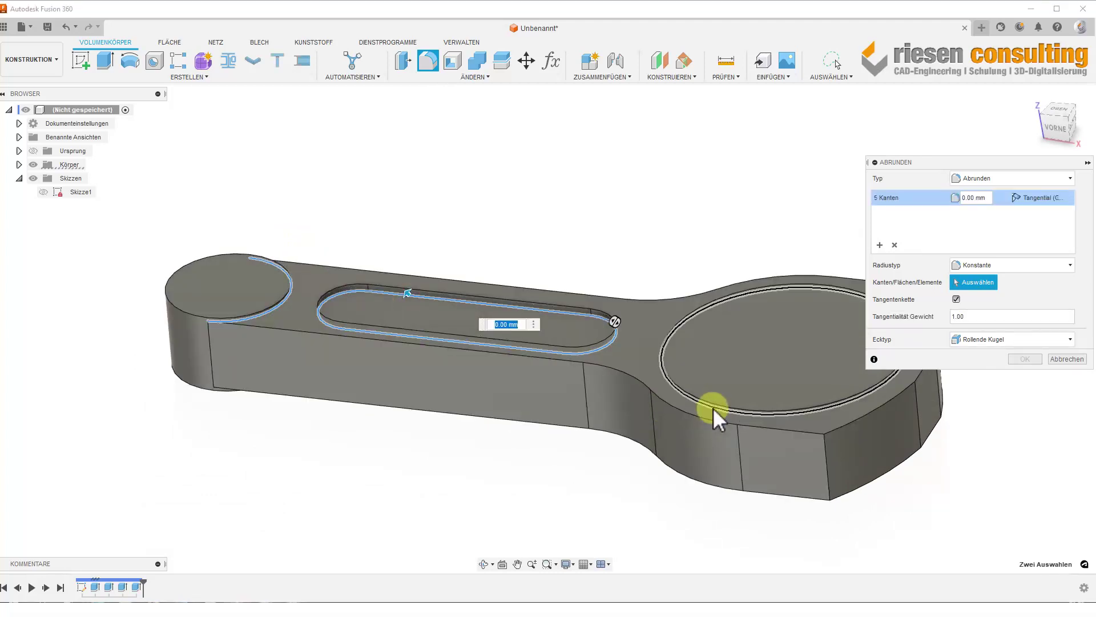
pyautogui.moveTo(605, 534)
pyautogui.keyDown('shift'); pyautogui.mouseDown(button='middle')
pyautogui.moveTo(587, 557)
pyautogui.moveTo(368, 360)
pyautogui.mouseUp(button='middle'); pyautogui.keyUp('shift')
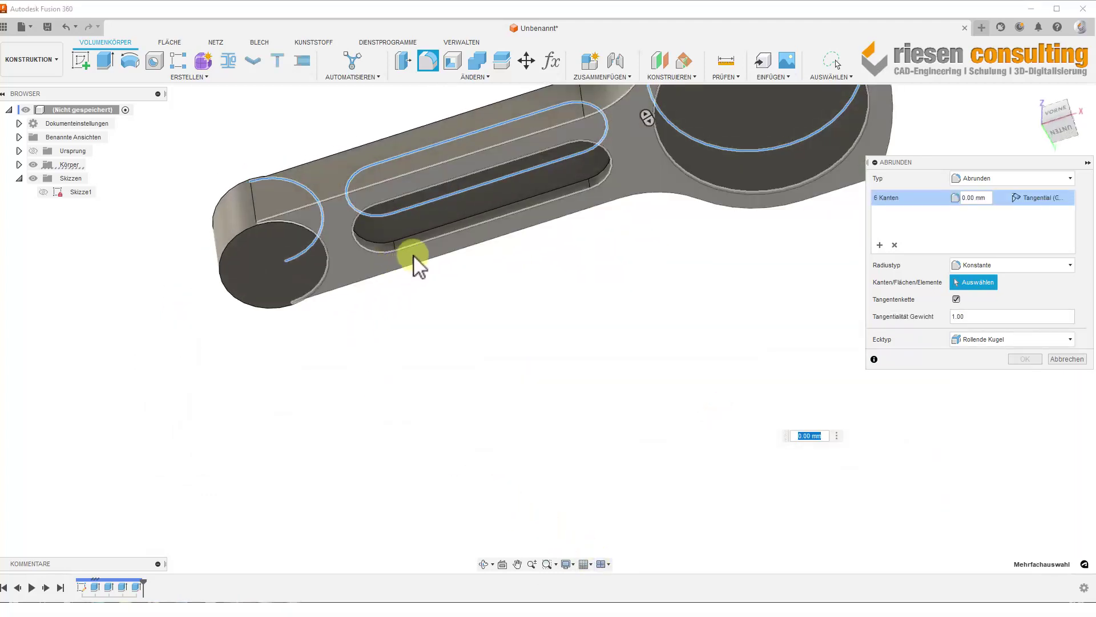
pyautogui.click(427, 234)
# Step: Add the remaining circular top edges and apply 5 mm fillets
pyautogui.keyDown('shift'); pyautogui.moveTo(748, 317); pyautogui.dragTo(746, 215, button='middle'); pyautogui.keyUp('shift')
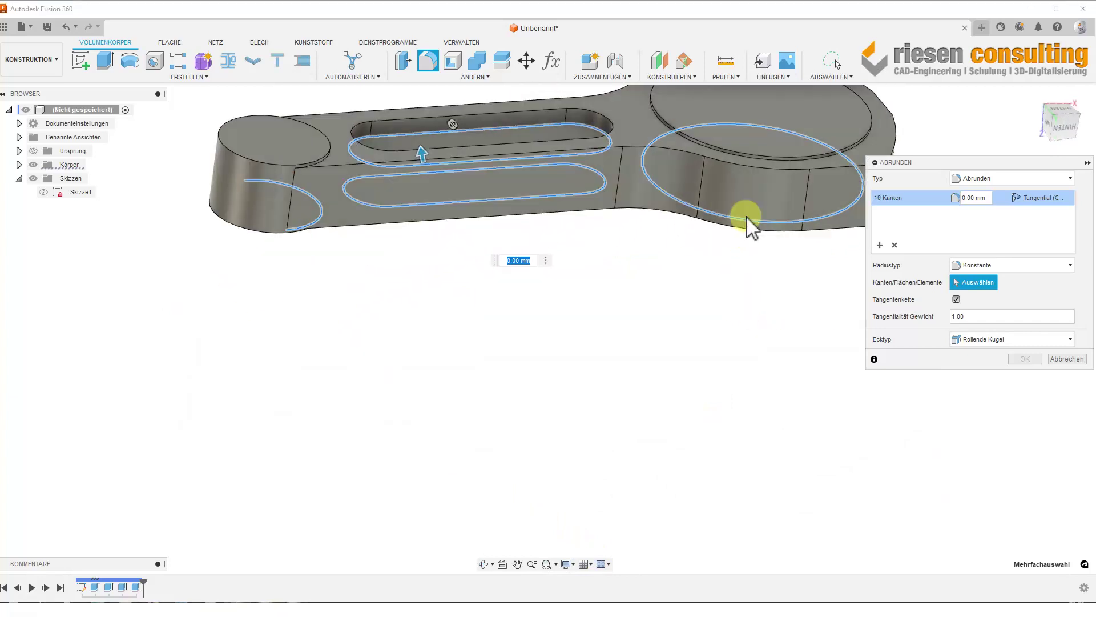
pyautogui.click(781, 161)
pyautogui.moveTo(379, 228)
pyautogui.keyDown('shift'); pyautogui.mouseDown(button='middle')
pyautogui.moveTo(340, 87)
pyautogui.moveTo(350, 325)
pyautogui.moveTo(288, 227)
pyautogui.mouseUp(button='middle'); pyautogui.keyUp('shift')
pyautogui.click(294, 191)
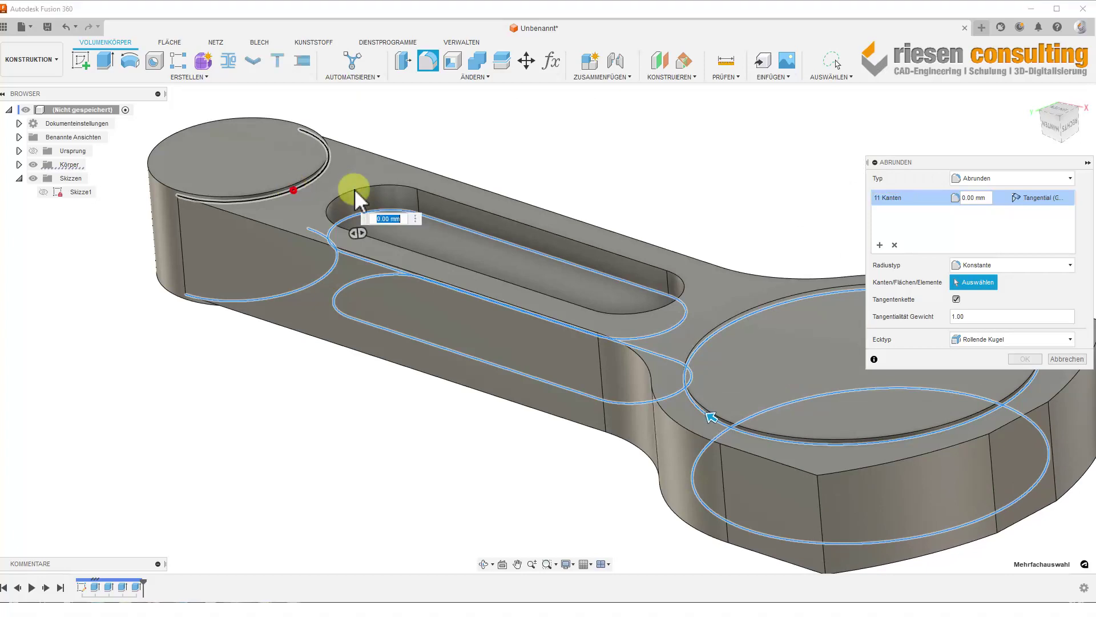
pyautogui.write('5')
pyautogui.press('Return')
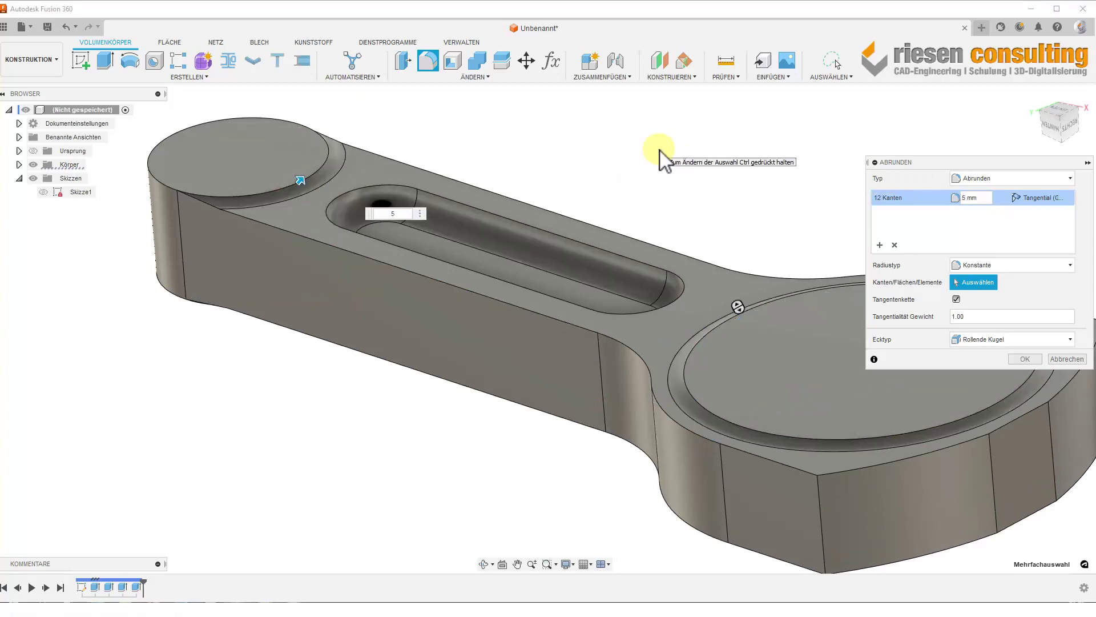
pyautogui.click(1022, 358)
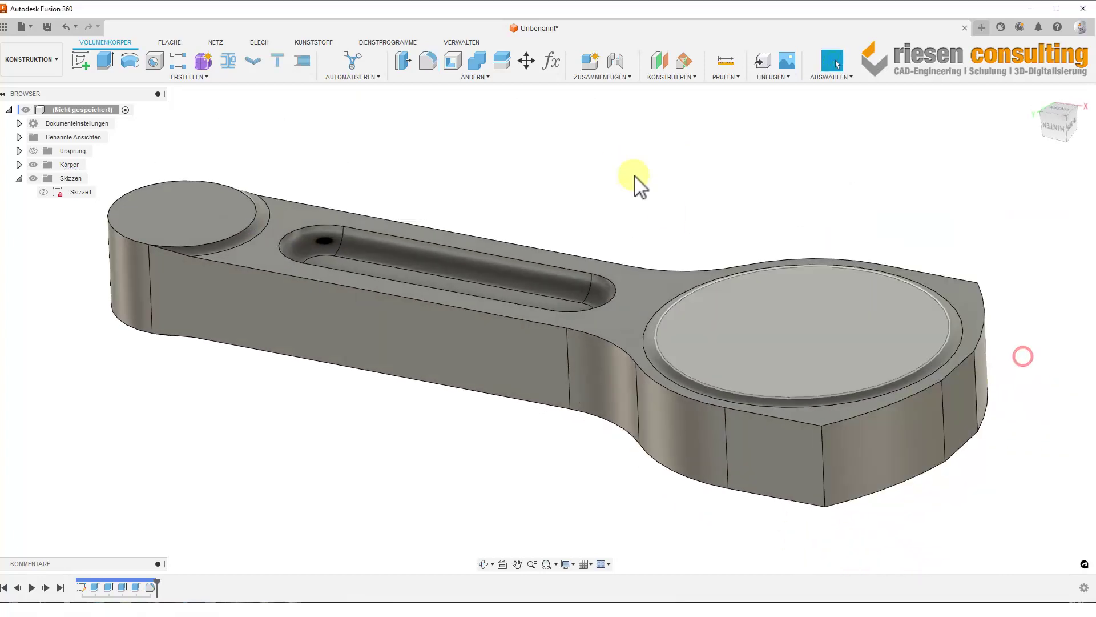
pyautogui.moveTo(948, 288)
pyautogui.keyDown('shift'); pyautogui.mouseDown(button='middle')
pyautogui.moveTo(843, 213)
pyautogui.moveTo(820, 380)
pyautogui.moveTo(825, 394)
pyautogui.moveTo(991, 437)
pyautogui.moveTo(892, 236)
pyautogui.moveTo(842, 245)
pyautogui.moveTo(651, 210)
pyautogui.mouseUp(button='middle'); pyautogui.keyUp('shift')
pyautogui.scroll(-3, 651, 210)
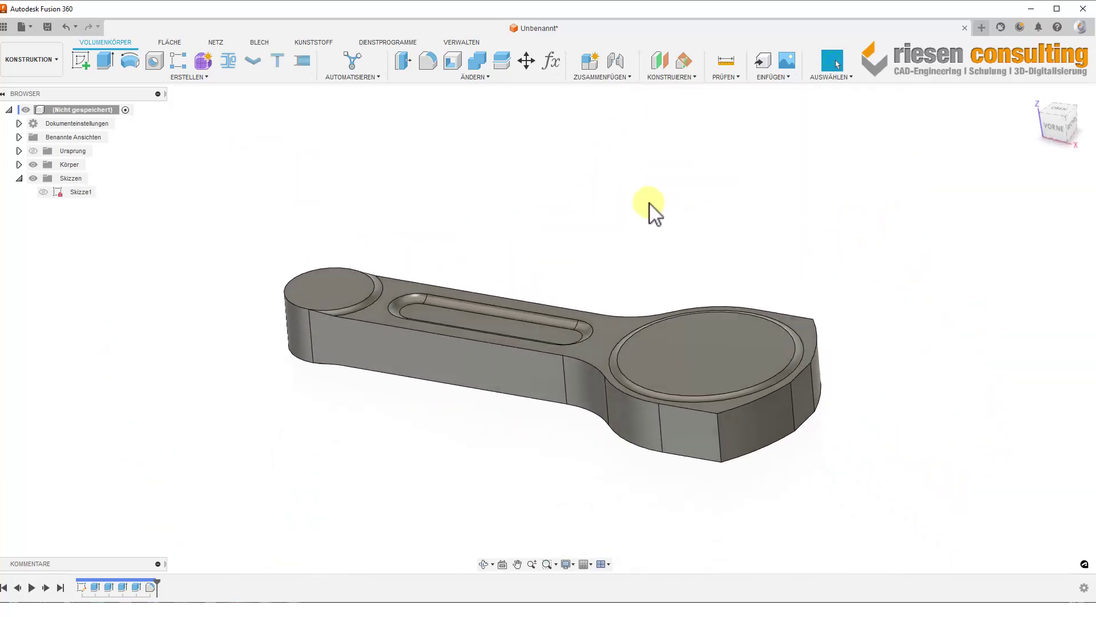
# Step: Place a simple through-all 48 mm hole centred on the big end's face
pyautogui.click(157, 62)
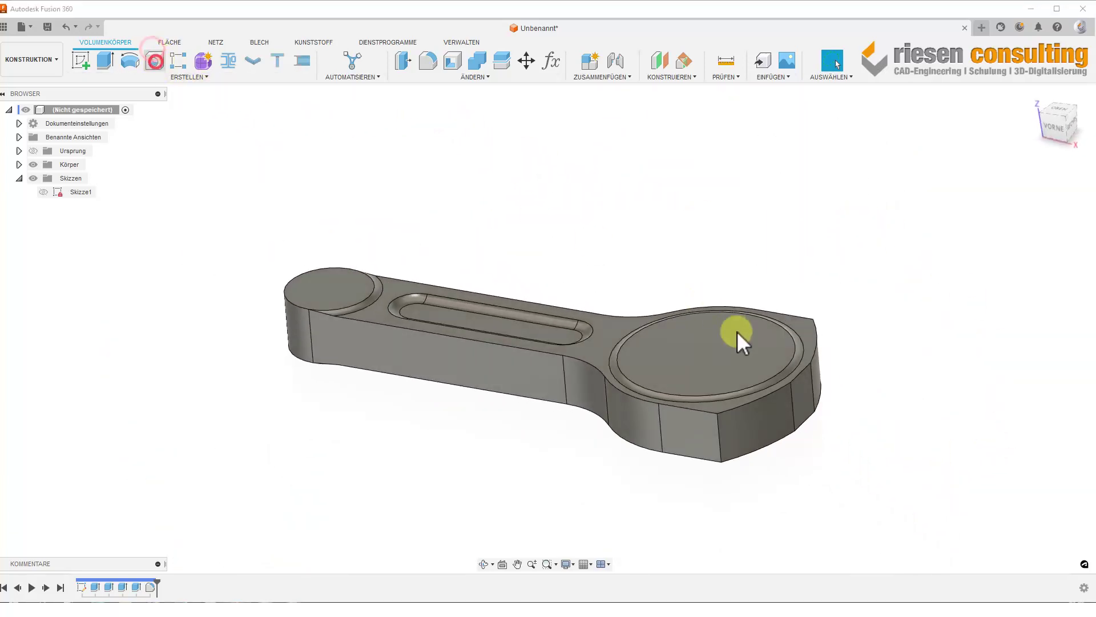
pyautogui.click(665, 360)
pyautogui.moveTo(665, 361)
pyautogui.mouseDown()
pyautogui.moveTo(692, 374)
pyautogui.moveTo(706, 354)
pyautogui.mouseUp()
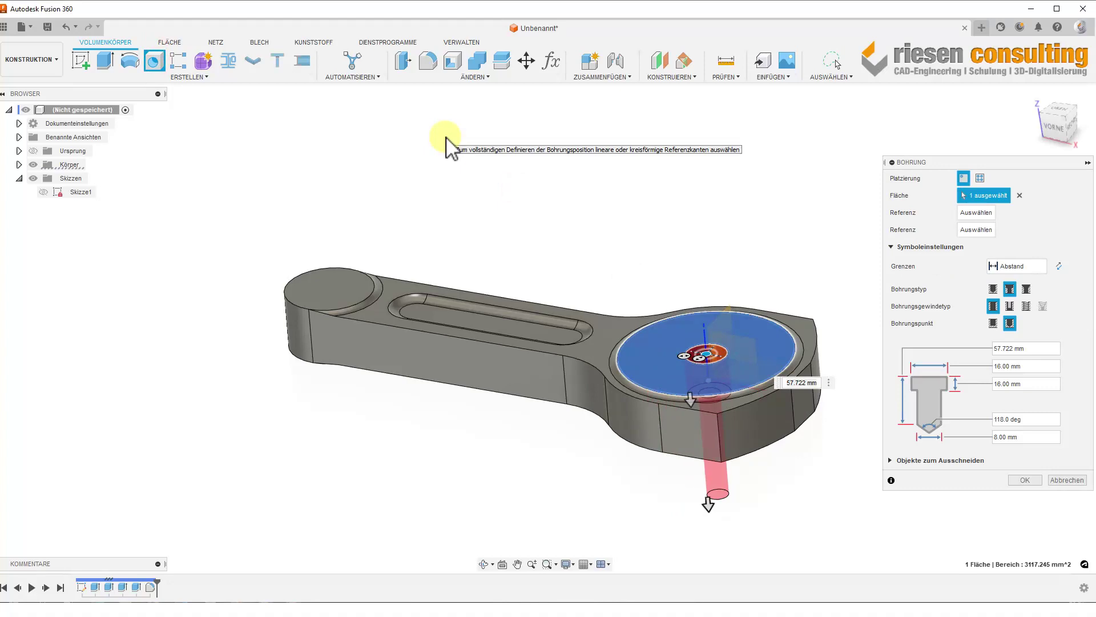
pyautogui.click(1042, 264)
pyautogui.click(1020, 304)
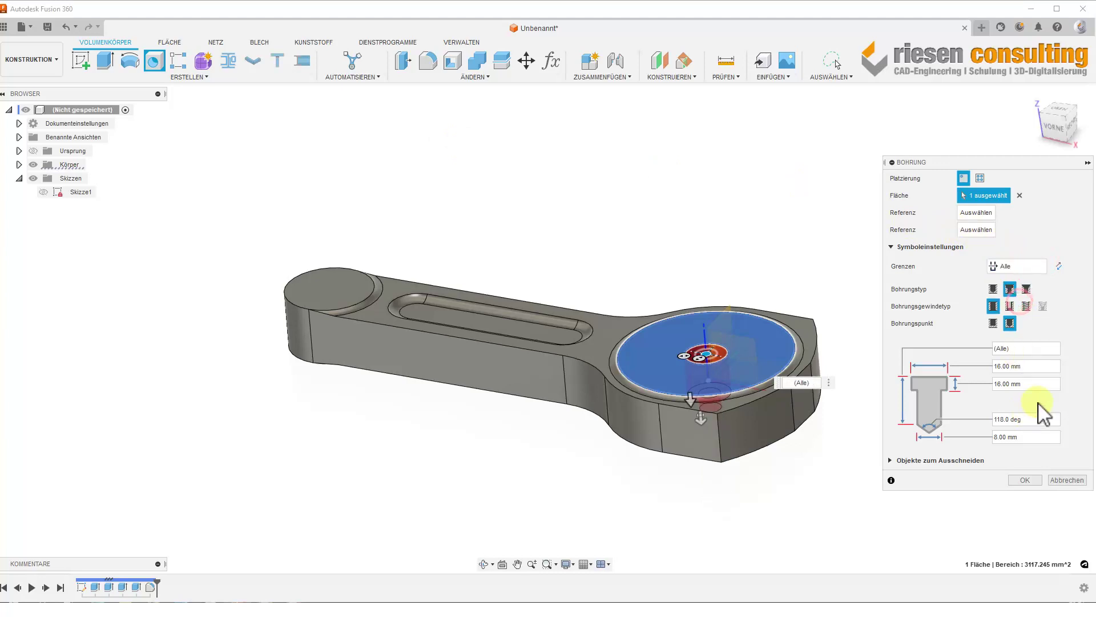
pyautogui.click(994, 289)
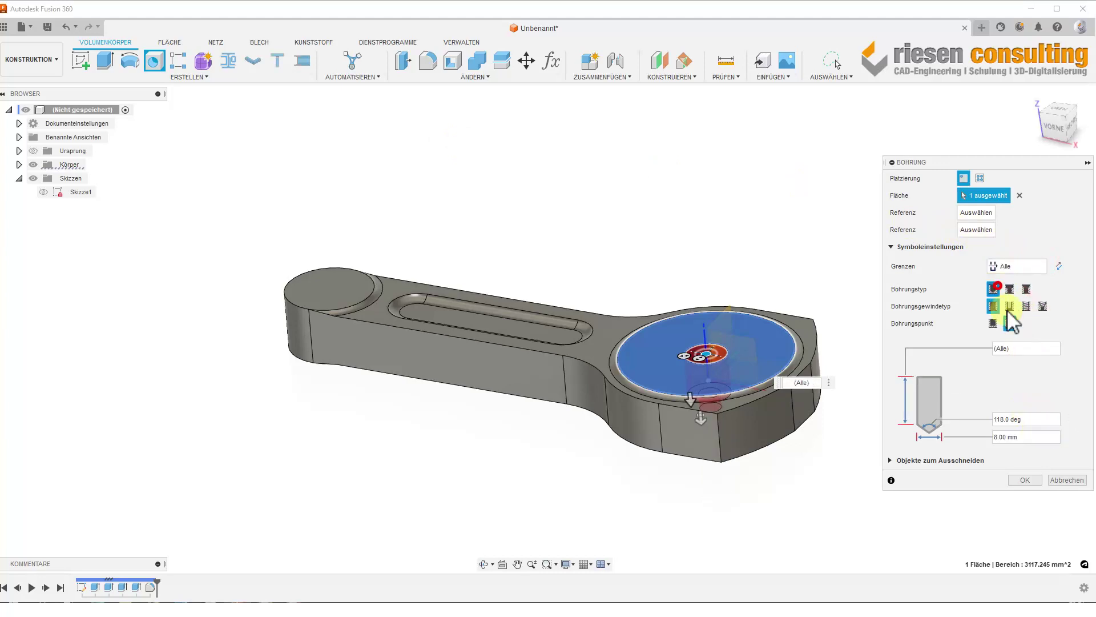
pyautogui.click(1033, 438)
pyautogui.write('48')
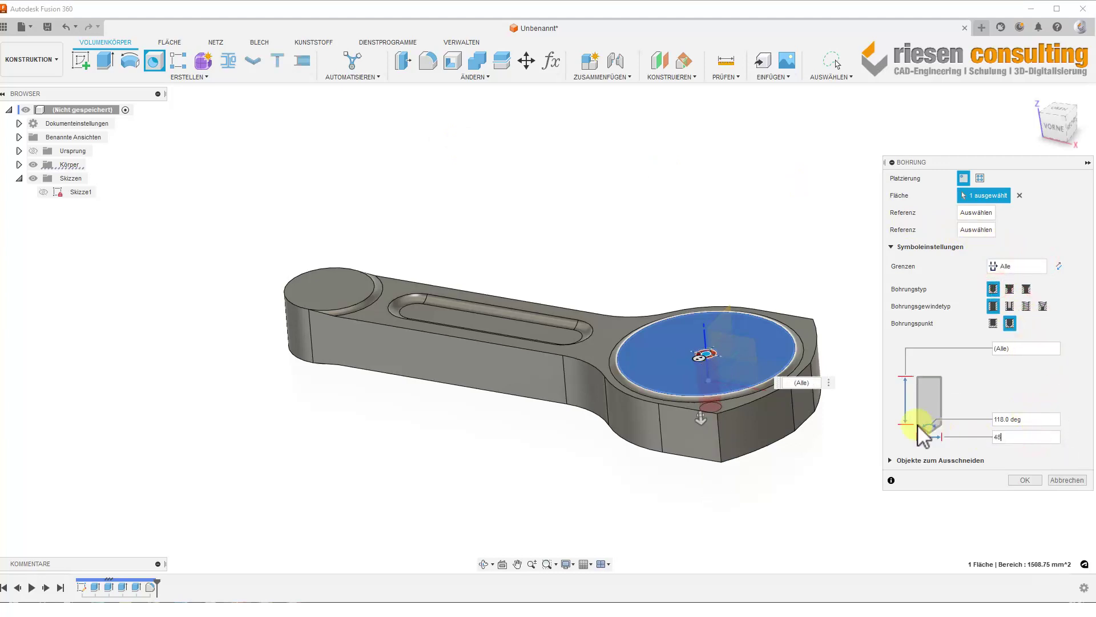
pyautogui.press('Return')
pyautogui.click(1034, 481)
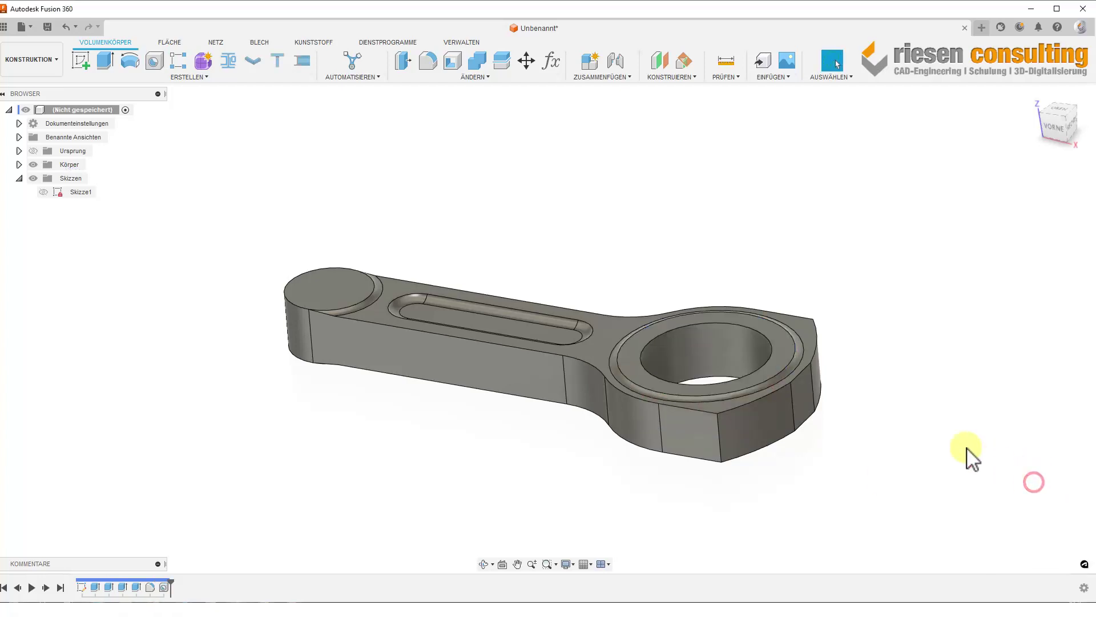
pyautogui.moveTo(923, 434); pyautogui.dragTo(883, 216, button='right')
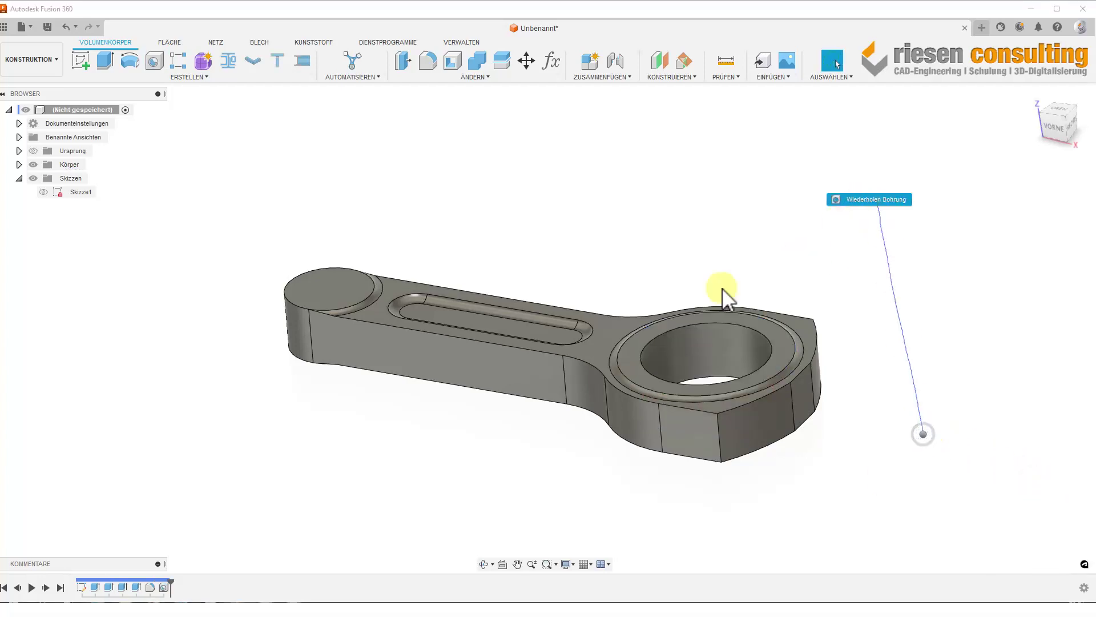
# Step: Place an 18 mm through-all hole at the small-end boss centre, then inspect both holes
pyautogui.click(316, 284)
pyautogui.moveTo(316, 283); pyautogui.dragTo(330, 289)
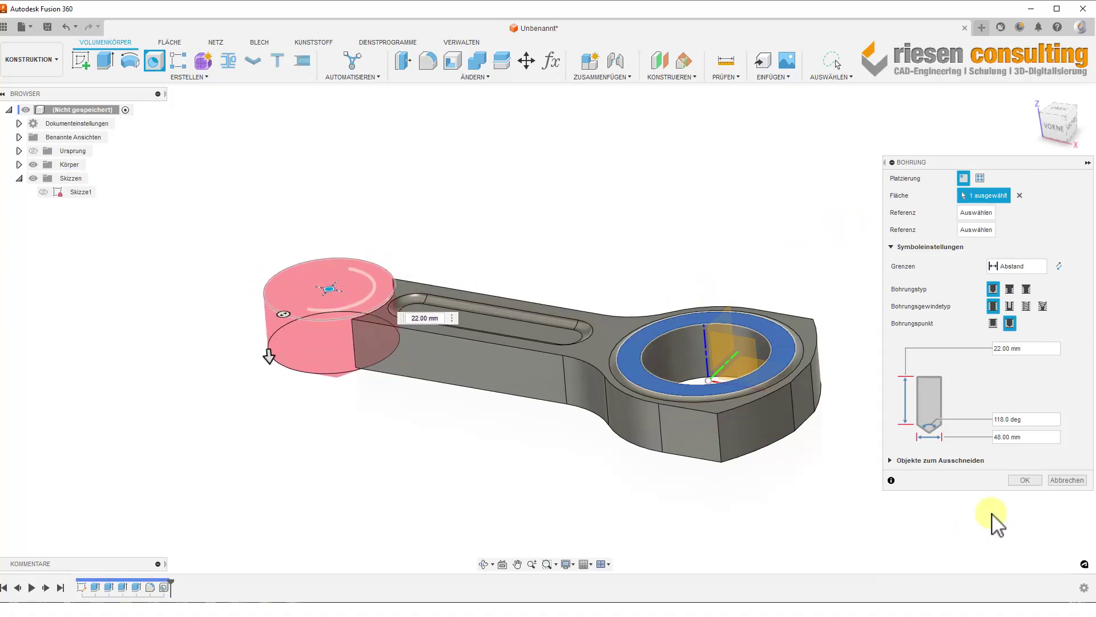
pyautogui.click(1030, 439)
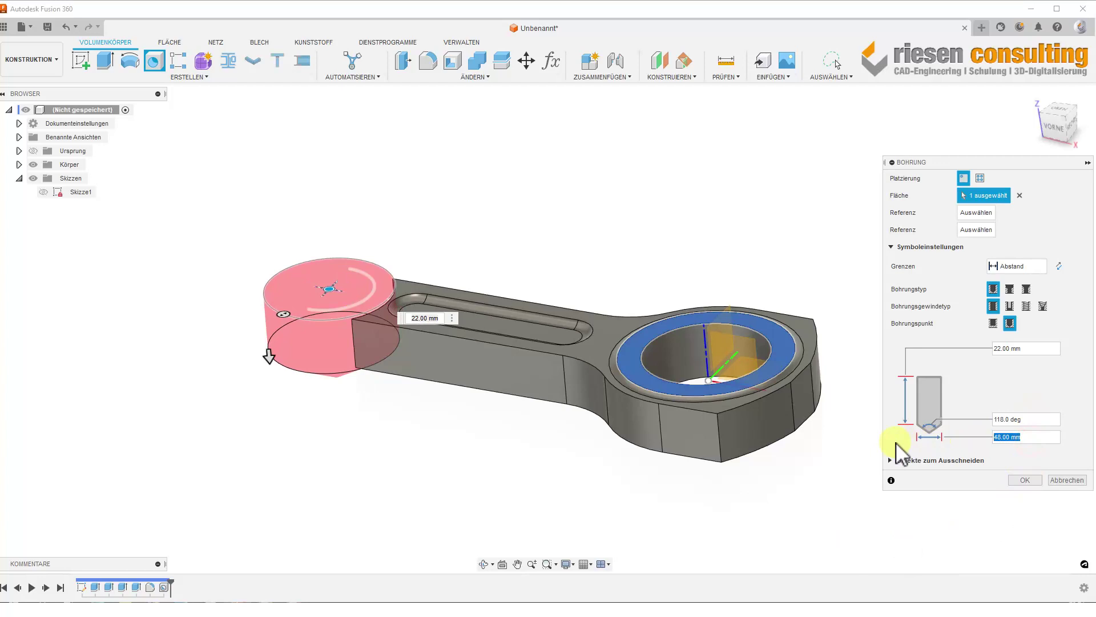
pyautogui.write('18')
pyautogui.click(1032, 261)
pyautogui.click(1022, 306)
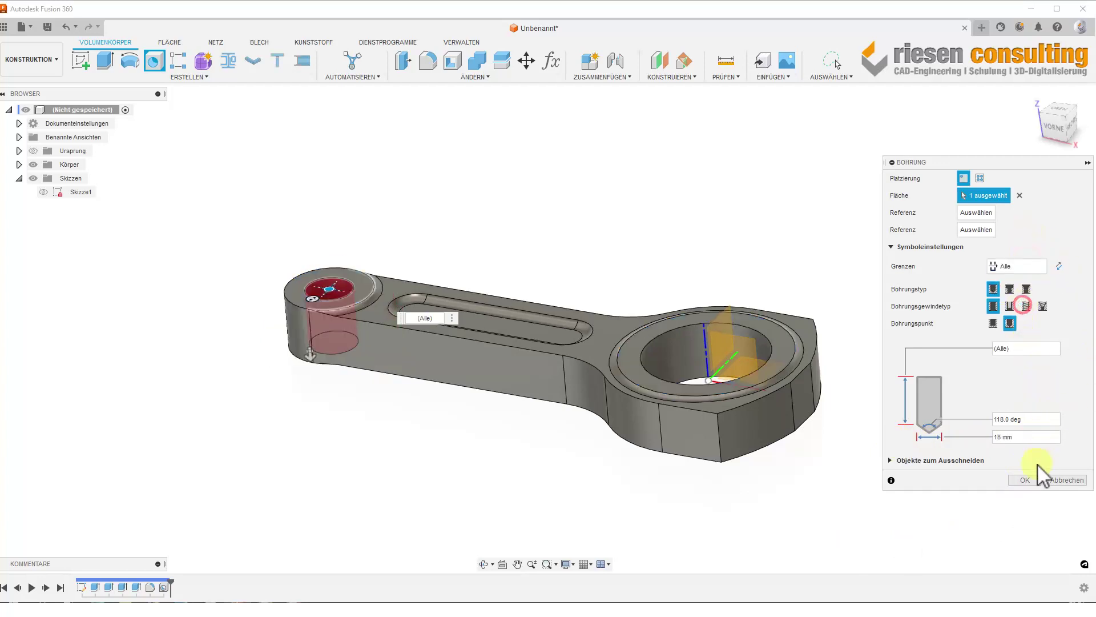
pyautogui.click(1027, 480)
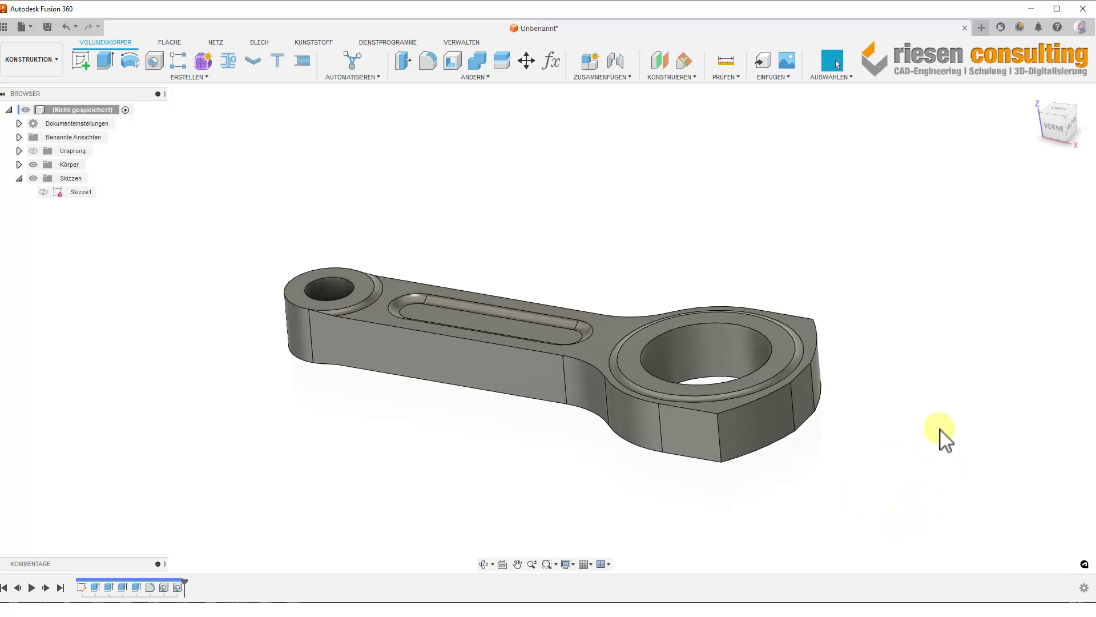
pyautogui.keyDown('shift'); pyautogui.moveTo(940, 436); pyautogui.dragTo(937, 440, button='middle'); pyautogui.keyUp('shift')
pyautogui.moveTo(661, 367)
pyautogui.keyDown('shift'); pyautogui.mouseDown(button='middle')
pyautogui.moveTo(673, 235)
pyautogui.moveTo(824, 299)
pyautogui.moveTo(806, 379)
pyautogui.moveTo(888, 428)
pyautogui.mouseUp(button='middle'); pyautogui.keyUp('shift')
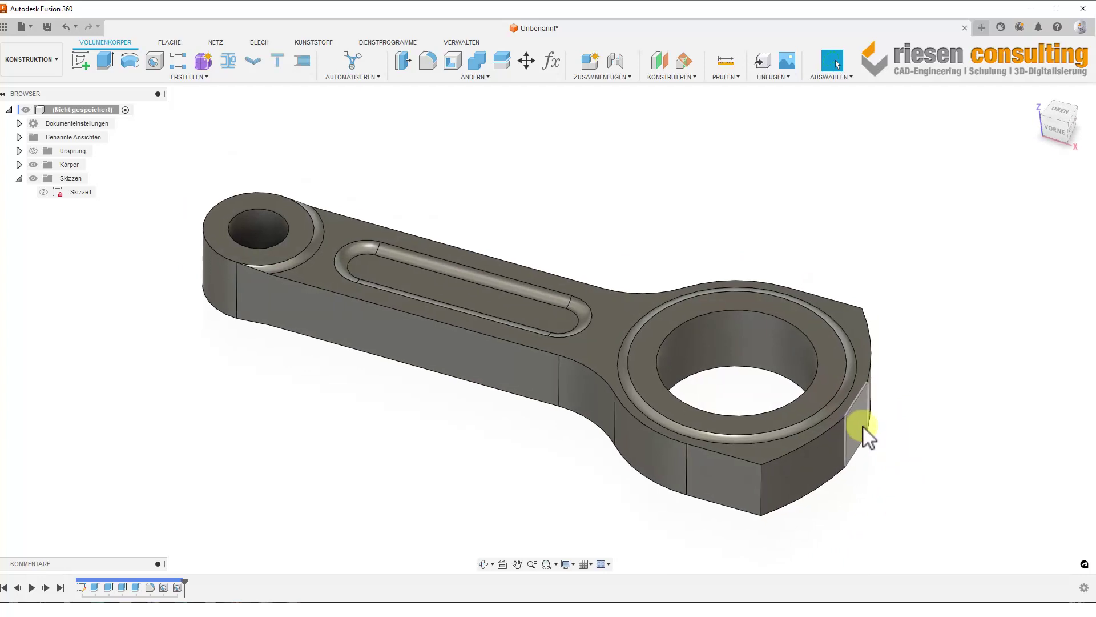
# Step: Create a new sketch on the big end's flat face
pyautogui.click(677, 77)
pyautogui.moveTo(677, 115)
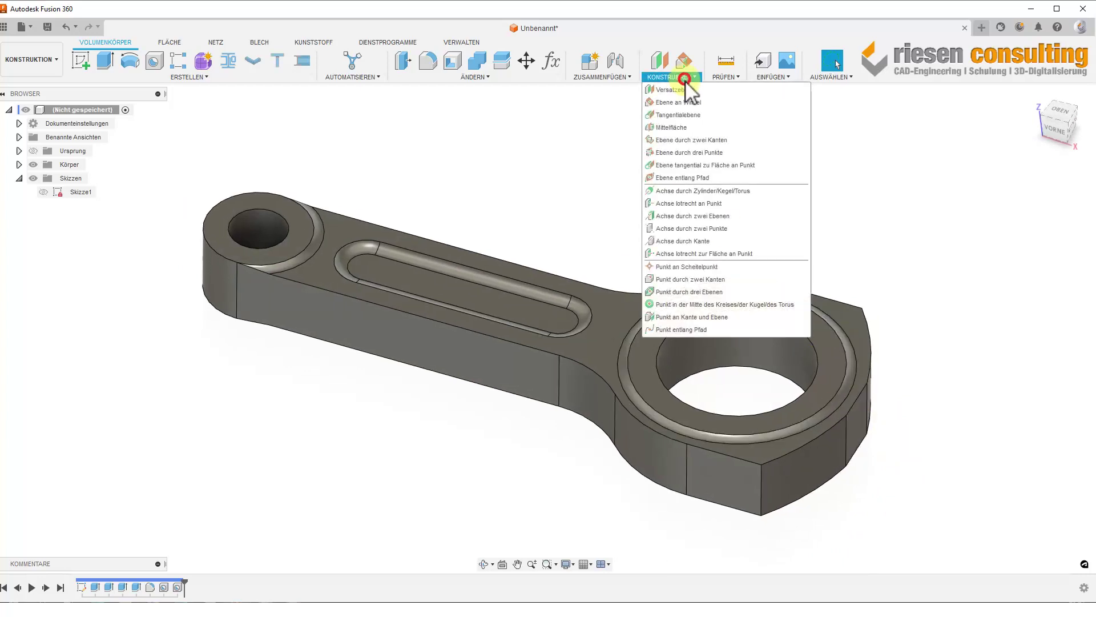
pyautogui.click(546, 177)
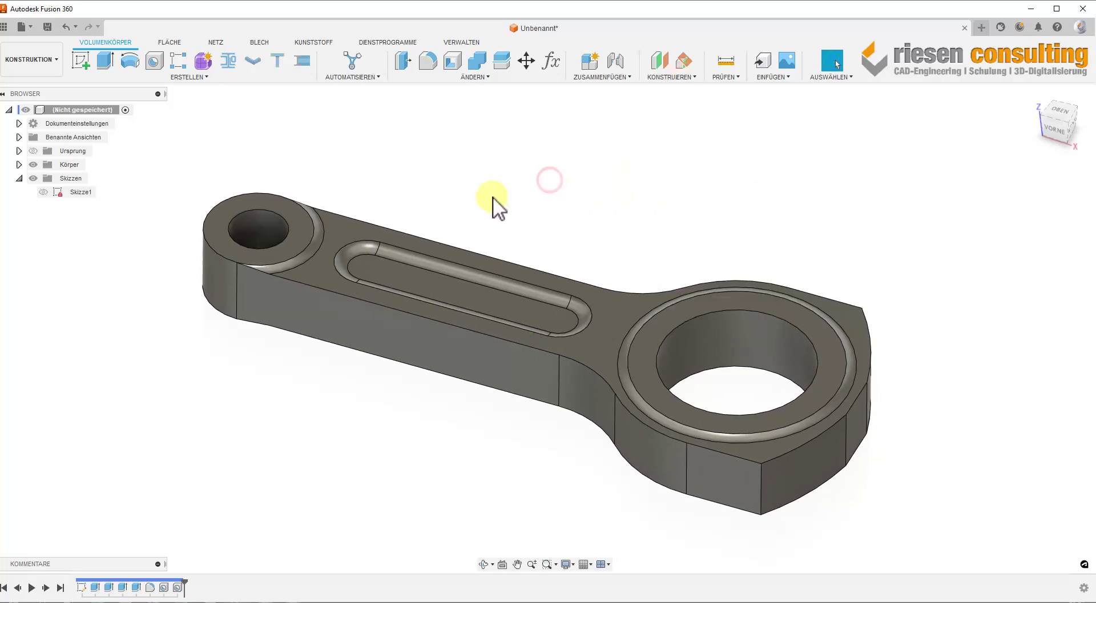
pyautogui.moveTo(595, 183); pyautogui.dragTo(827, 354, button='middle')
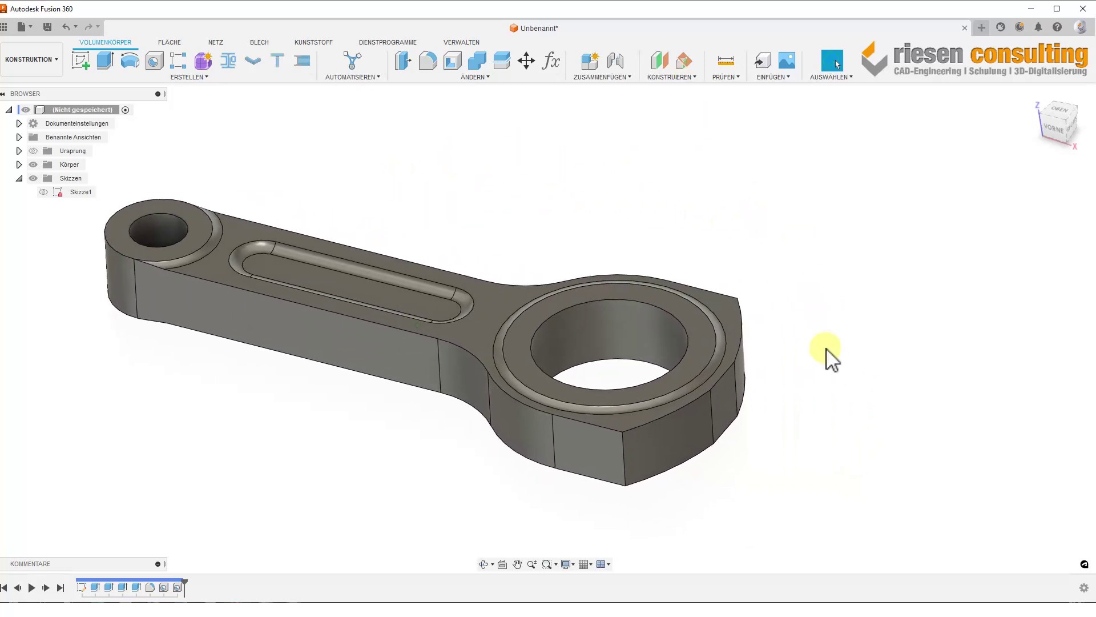
pyautogui.rightClick(687, 399)
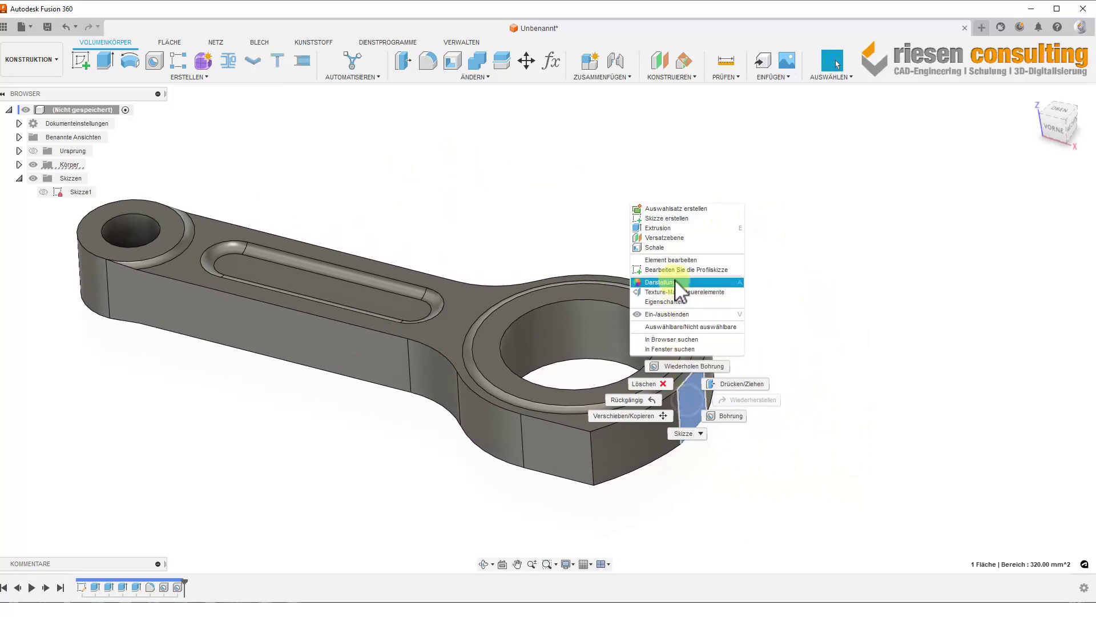
pyautogui.click(684, 219)
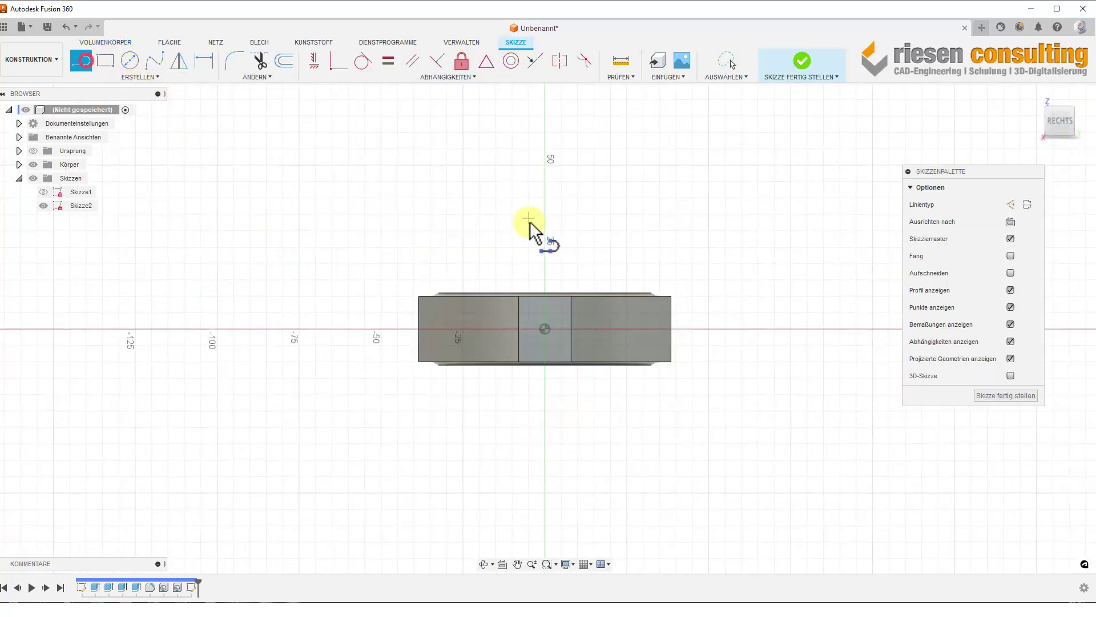
# Step: Draw a 59 mm line, centre its midpoint on the origin, and finish the sketch
pyautogui.click(472, 211)
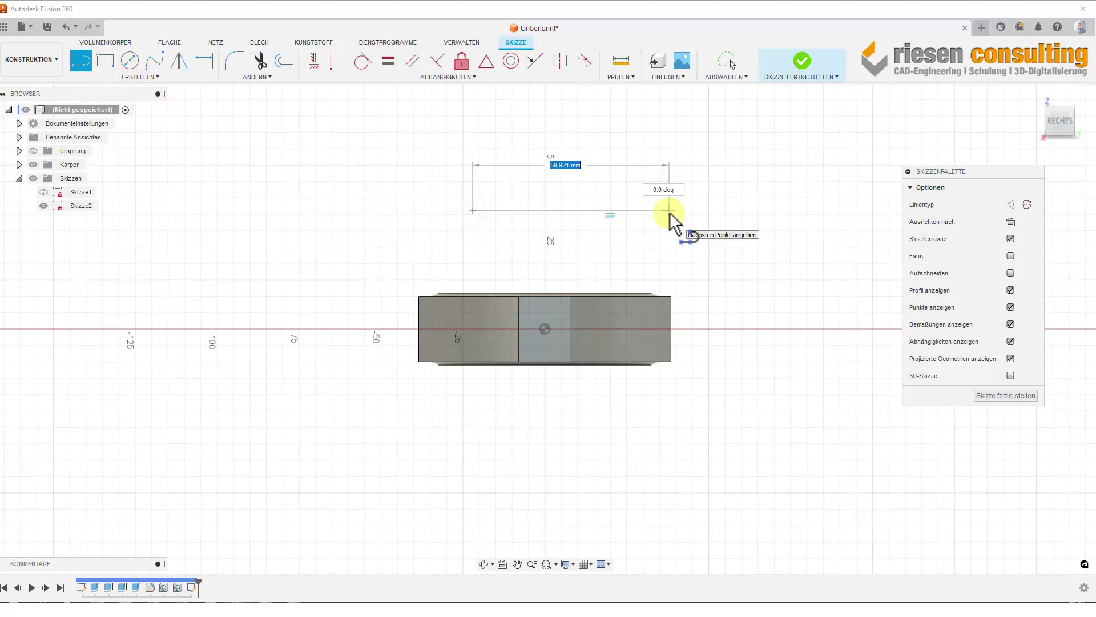
pyautogui.write('59')
pyautogui.press('Return')
pyautogui.press('Escape')
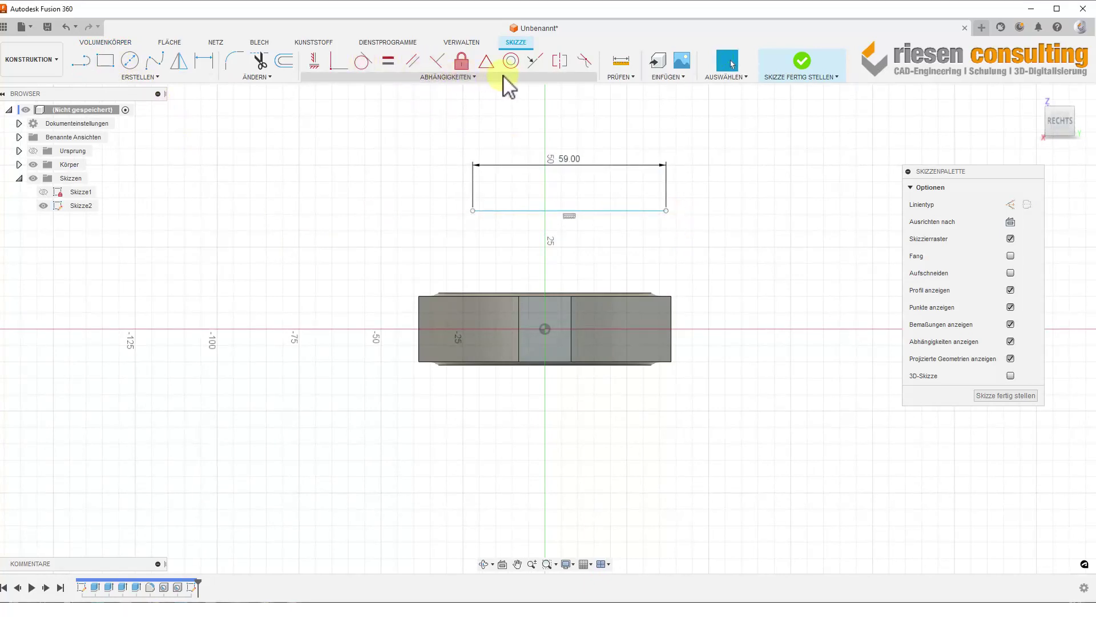
pyautogui.click(489, 64)
pyautogui.click(628, 210)
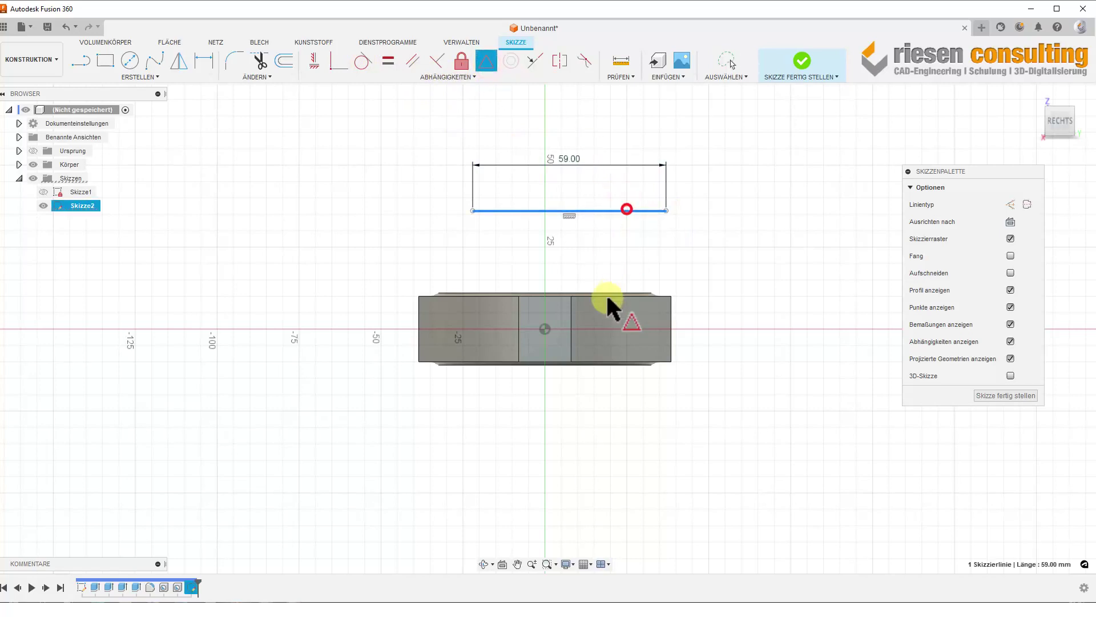
pyautogui.click(545, 329)
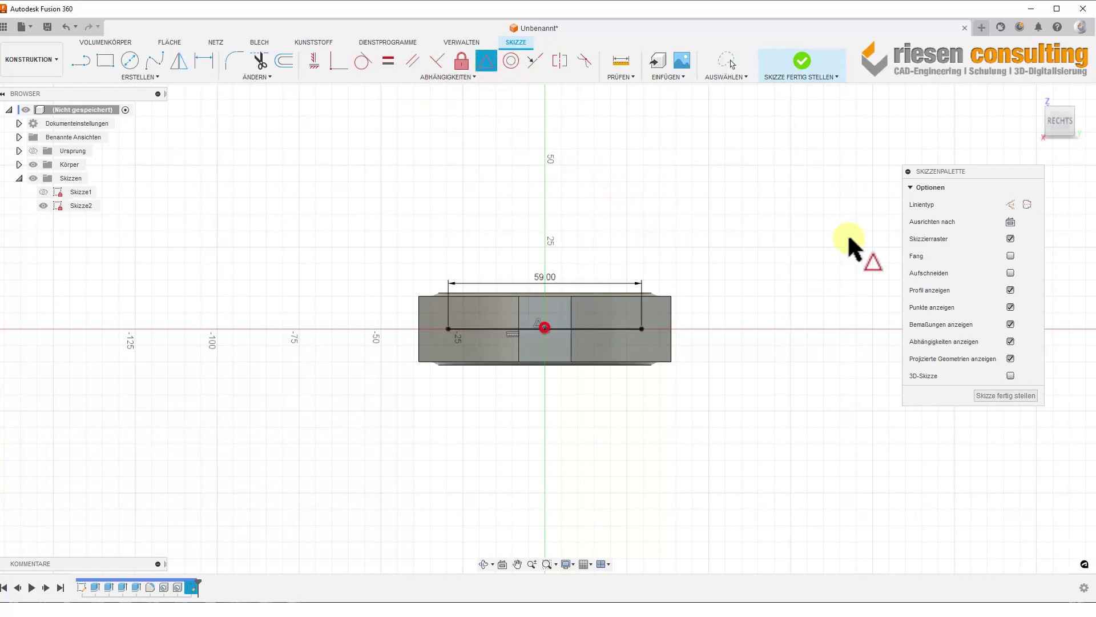
pyautogui.click(800, 69)
# Step: Place through-all holes at both ends of the 59 mm line
pyautogui.click(154, 62)
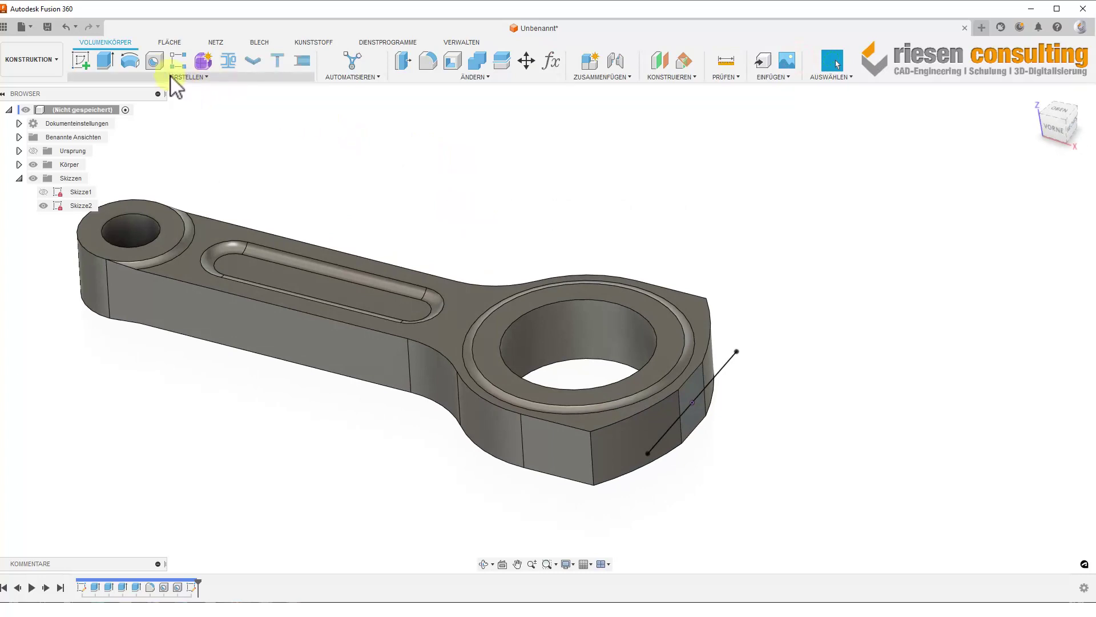
pyautogui.click(737, 352)
pyautogui.click(647, 455)
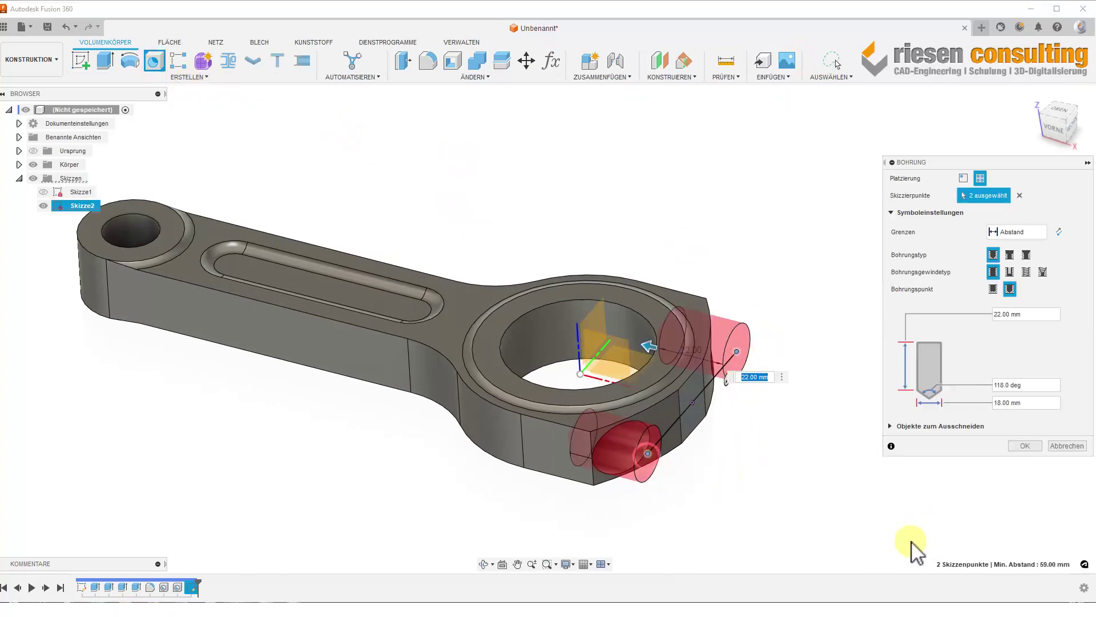
pyautogui.click(1015, 231)
pyautogui.click(1022, 272)
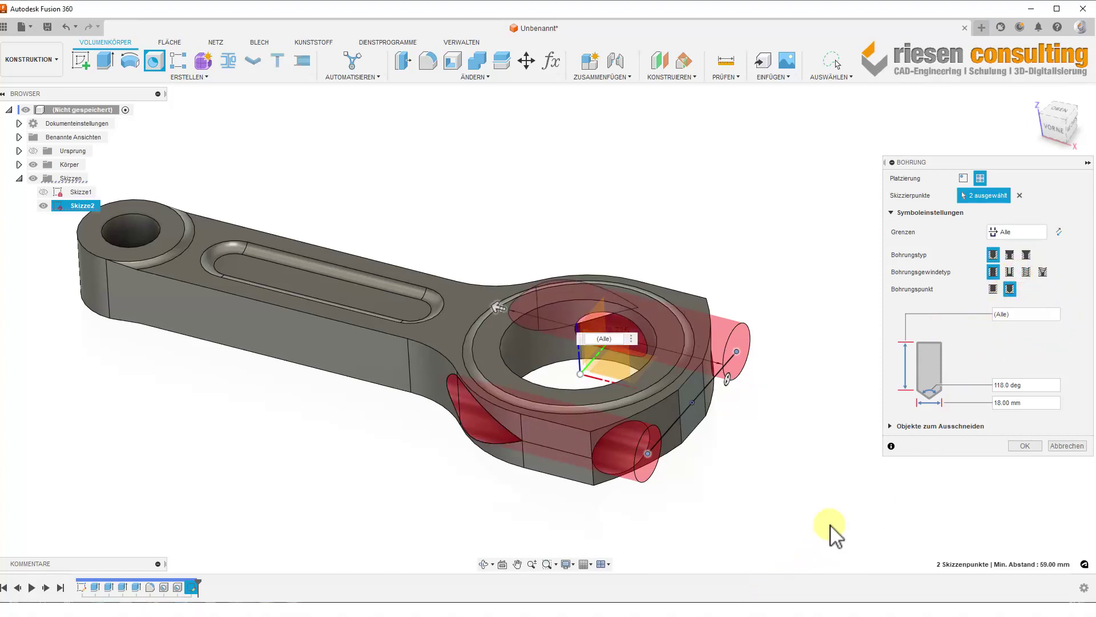
# Step: Make the holes counterbored with a 16 mm counterbore diameter, then view the reference drawing
pyautogui.click(1008, 253)
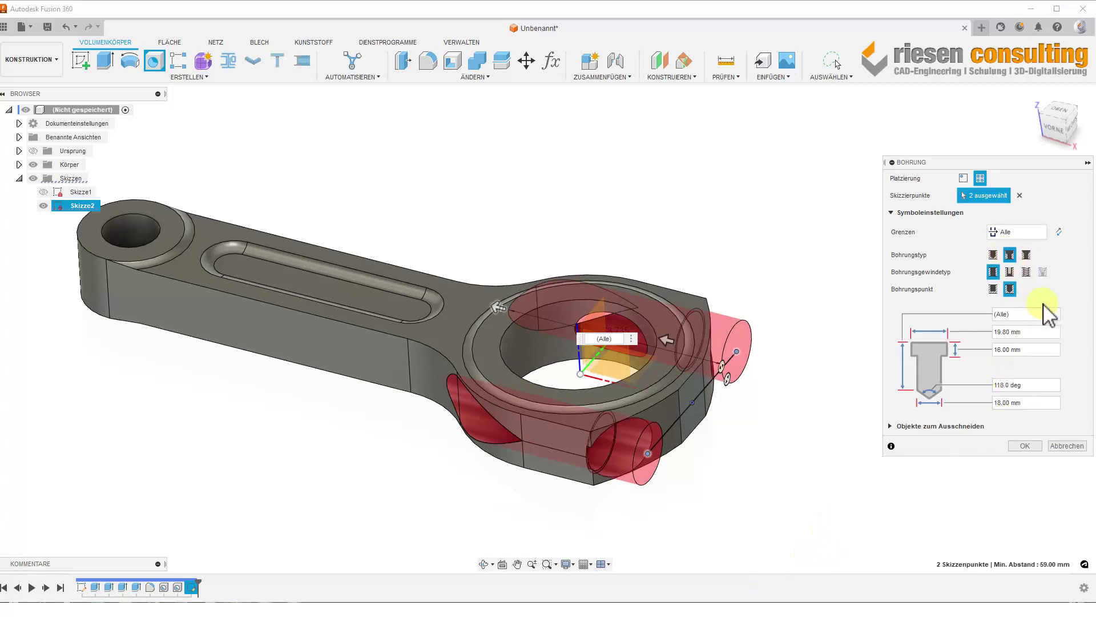
pyautogui.click(1048, 330)
pyautogui.write('16')
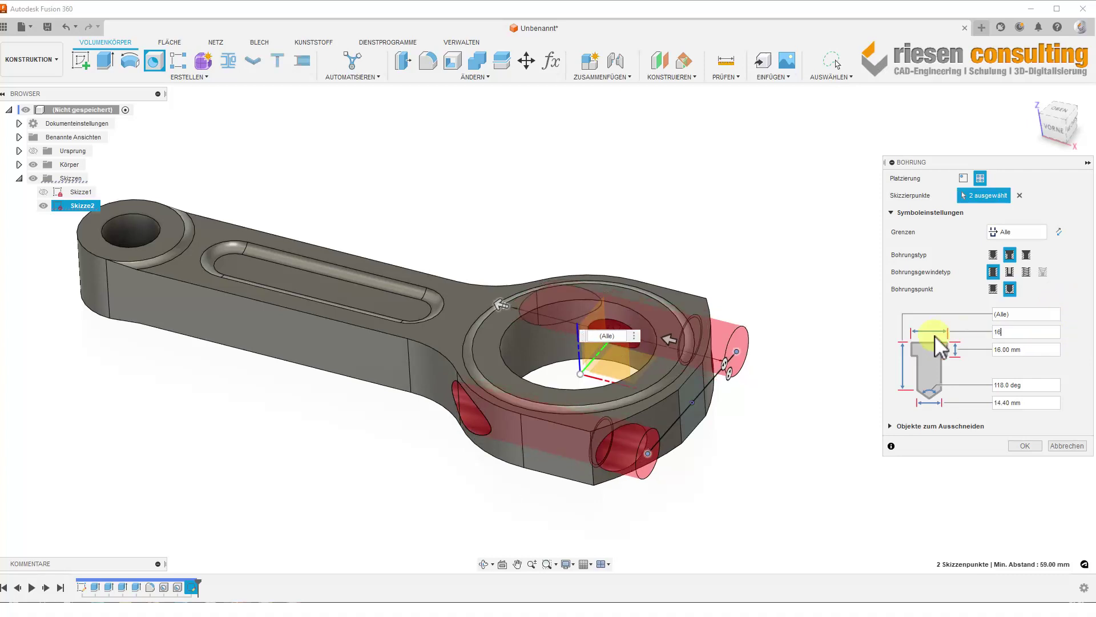
pyautogui.click(1036, 400)
pyautogui.write('18')
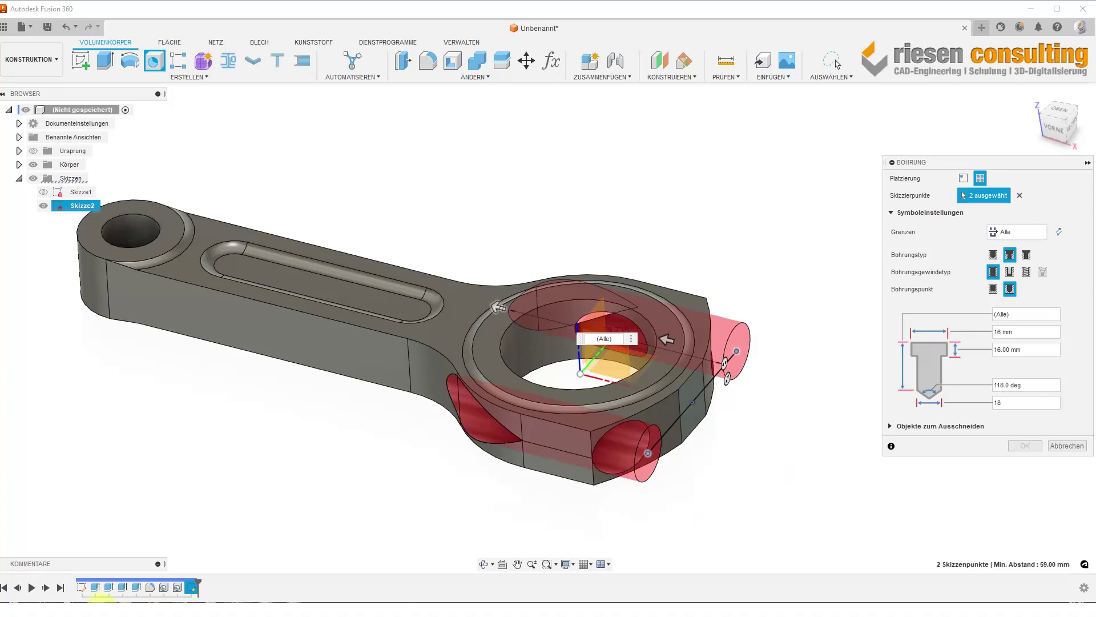
pyautogui.hotkey('alt', 'Tab')
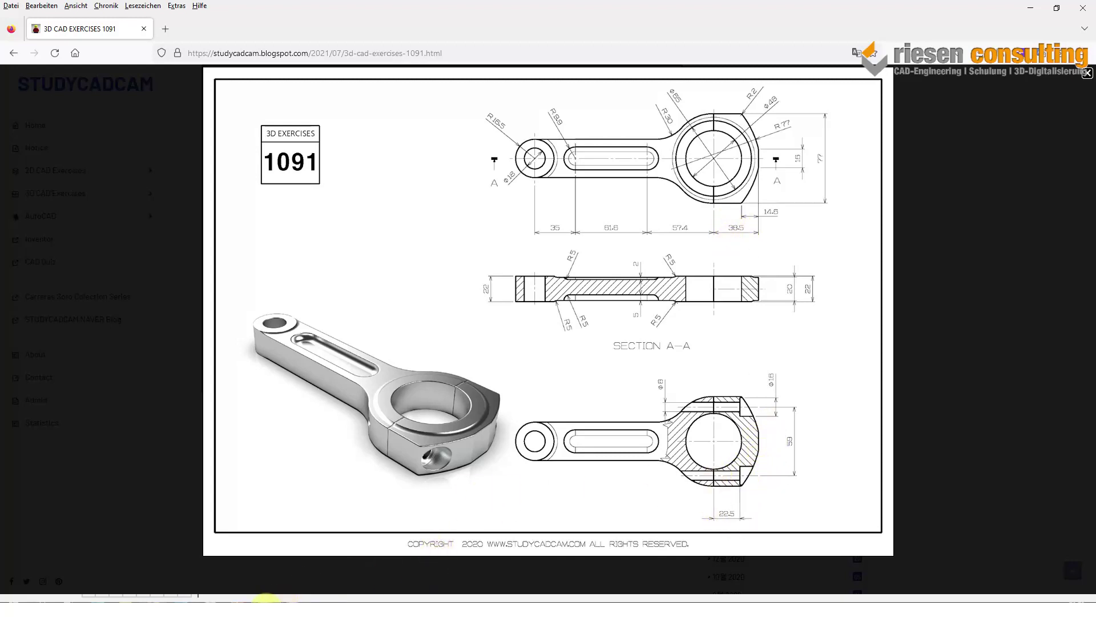
# Step: Return from the Firefox connecting-rod drawing to the Fusion 360 hole setup
pyautogui.click(235, 600)
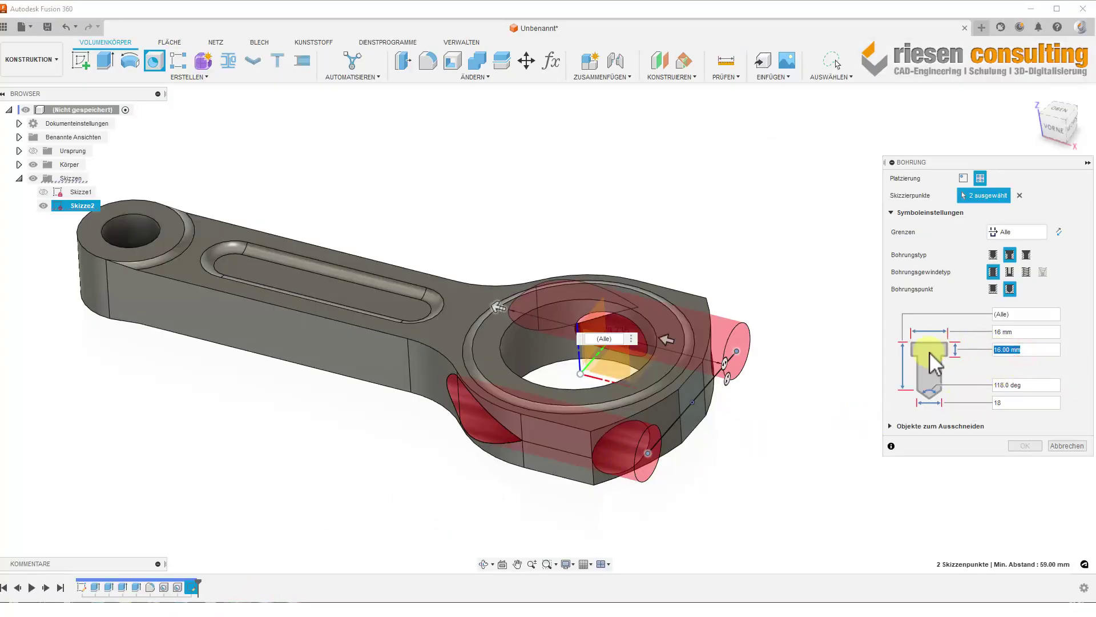
# Step: Enter 38,5-22,5 as the counterbore depth and orbit the rod
pyautogui.write('38')
pyautogui.write(',5')
pyautogui.press('Return')
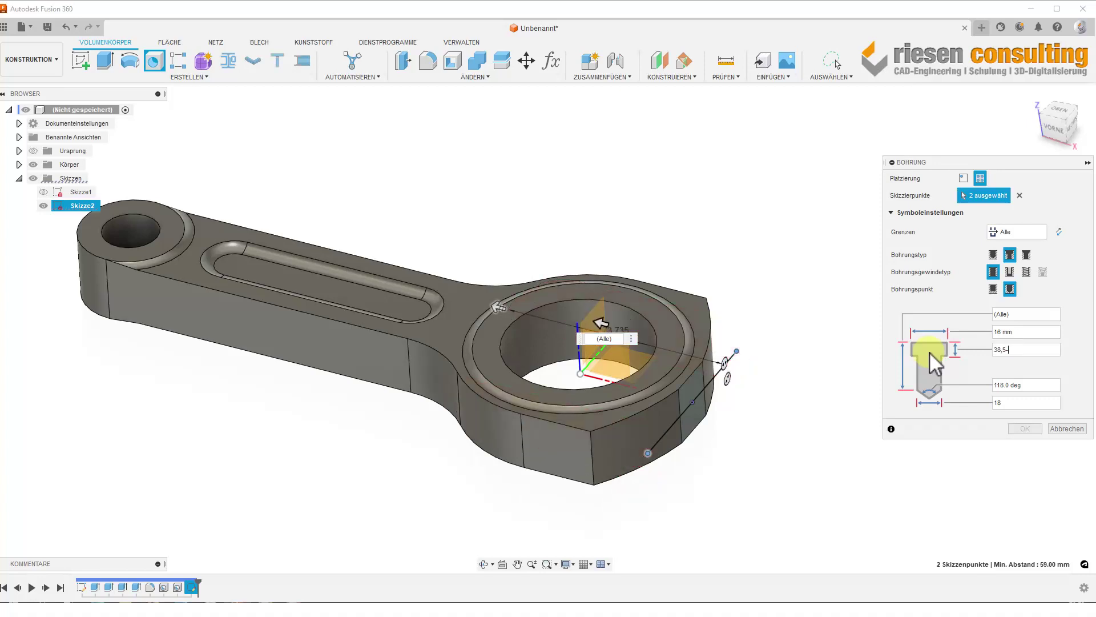
pyautogui.write('22,5')
pyautogui.moveTo(1008, 519)
pyautogui.keyDown('shift'); pyautogui.mouseDown(button='middle')
pyautogui.moveTo(739, 434)
pyautogui.moveTo(844, 502)
pyautogui.moveTo(1003, 484)
pyautogui.moveTo(1001, 367)
pyautogui.mouseUp(button='middle'); pyautogui.keyUp('shift')
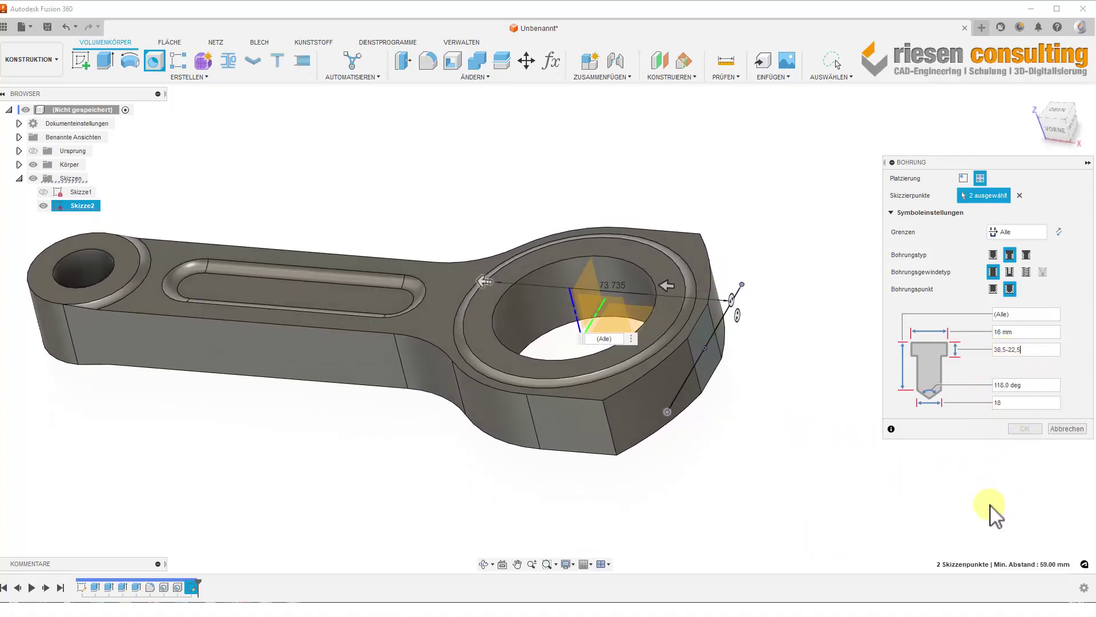
pyautogui.moveTo(991, 509)
pyautogui.keyDown('shift'); pyautogui.mouseDown(button='middle')
pyautogui.moveTo(812, 502)
pyautogui.moveTo(802, 470)
pyautogui.moveTo(929, 368)
pyautogui.moveTo(883, 350)
pyautogui.moveTo(1047, 271)
pyautogui.moveTo(1061, 240)
pyautogui.mouseUp(button='middle'); pyautogui.keyUp('shift')
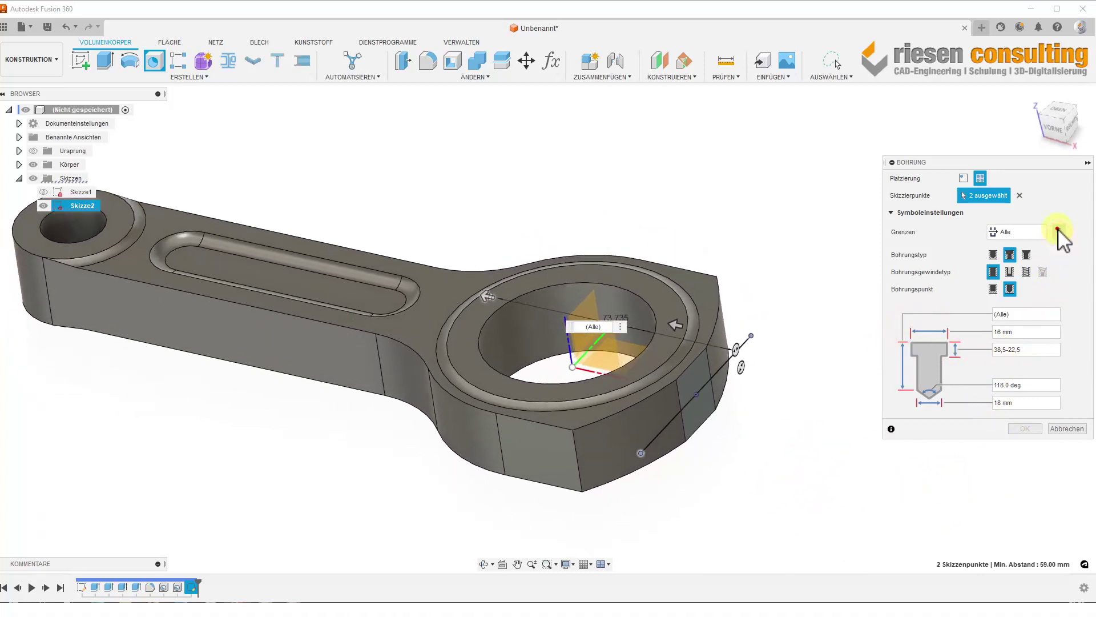
# Step: Flip the hole direction back and forth, deselect both hole points and cancel the hole
pyautogui.click(1058, 230)
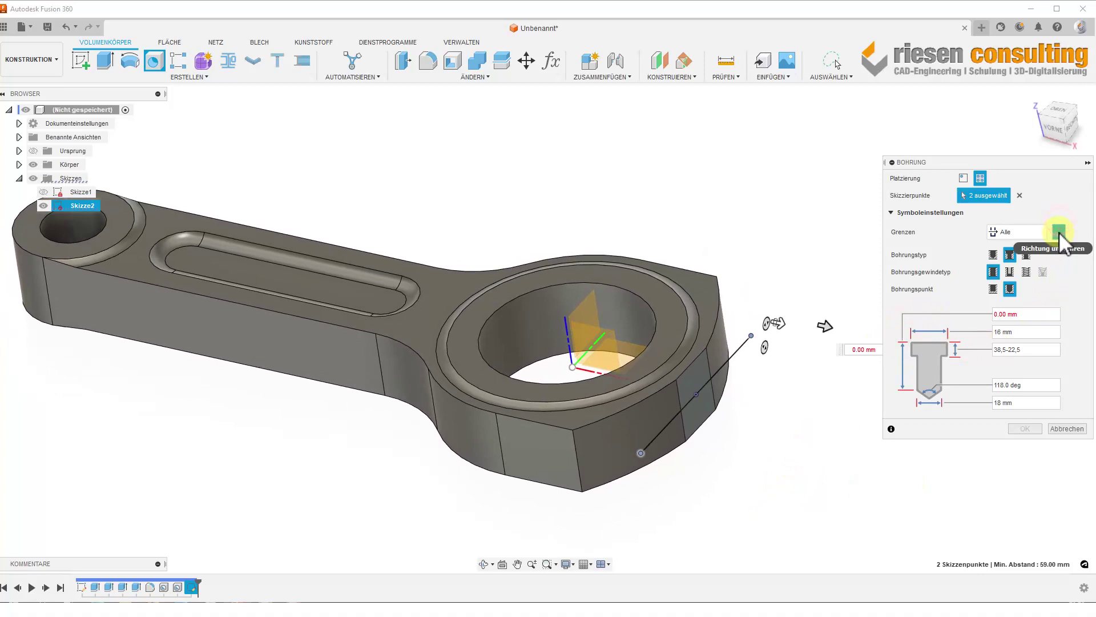
pyautogui.click(1058, 231)
pyautogui.keyDown('shift'); pyautogui.moveTo(934, 523); pyautogui.dragTo(1020, 331, button='middle'); pyautogui.keyUp('shift')
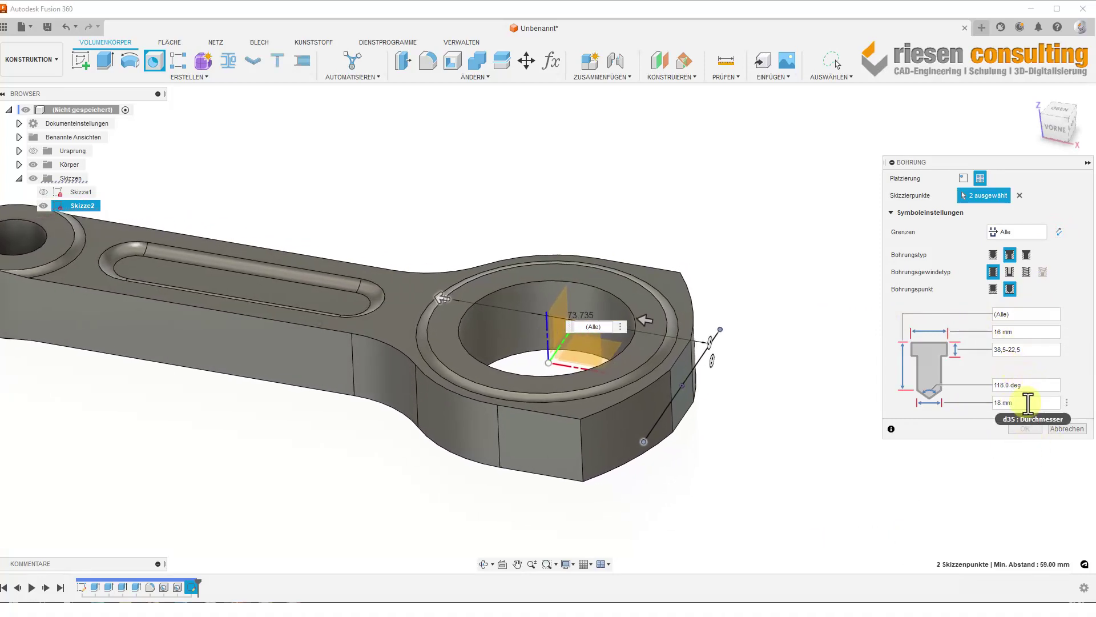
pyautogui.click(1022, 349)
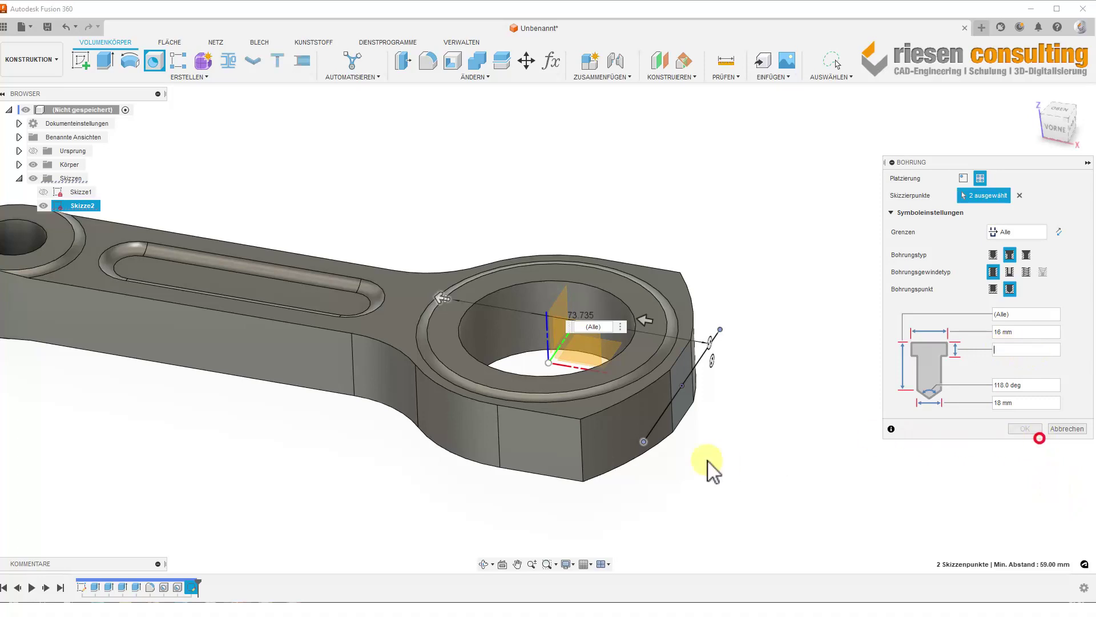
pyautogui.click(720, 329)
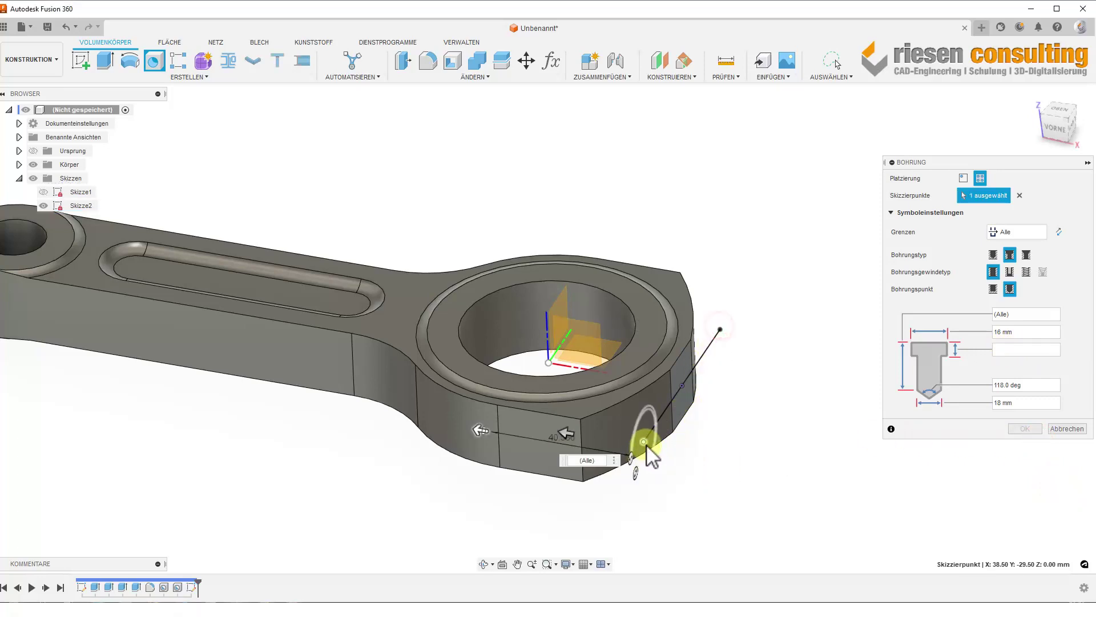
pyautogui.click(643, 441)
pyautogui.click(1065, 337)
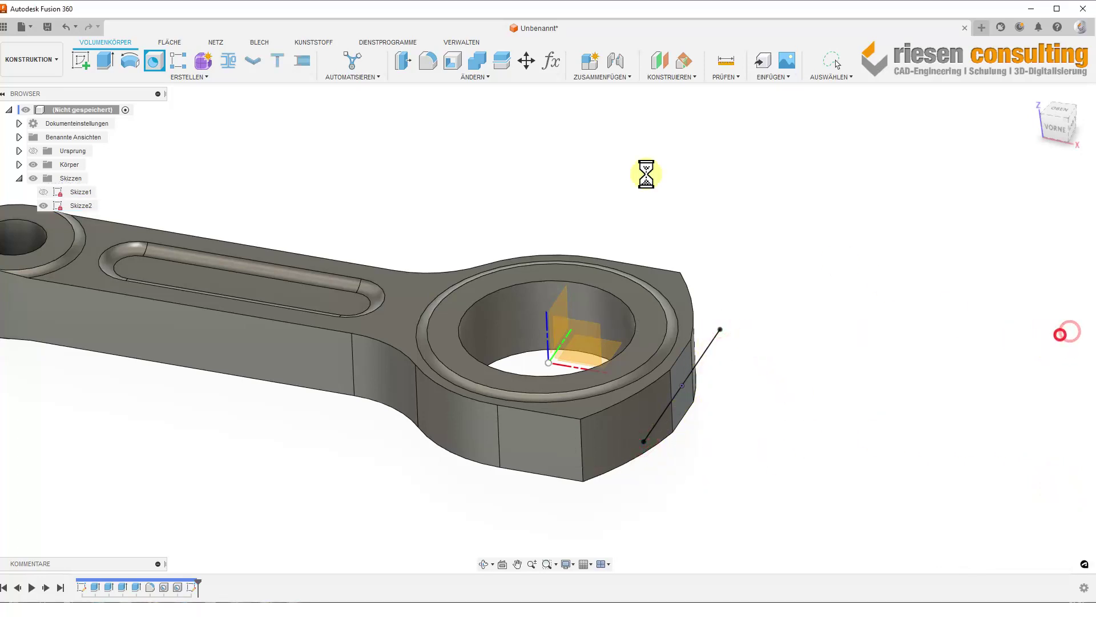
# Step: Place holes at both sketch-line endpoints, extent All, counterbored type
pyautogui.click(154, 61)
pyautogui.click(720, 330)
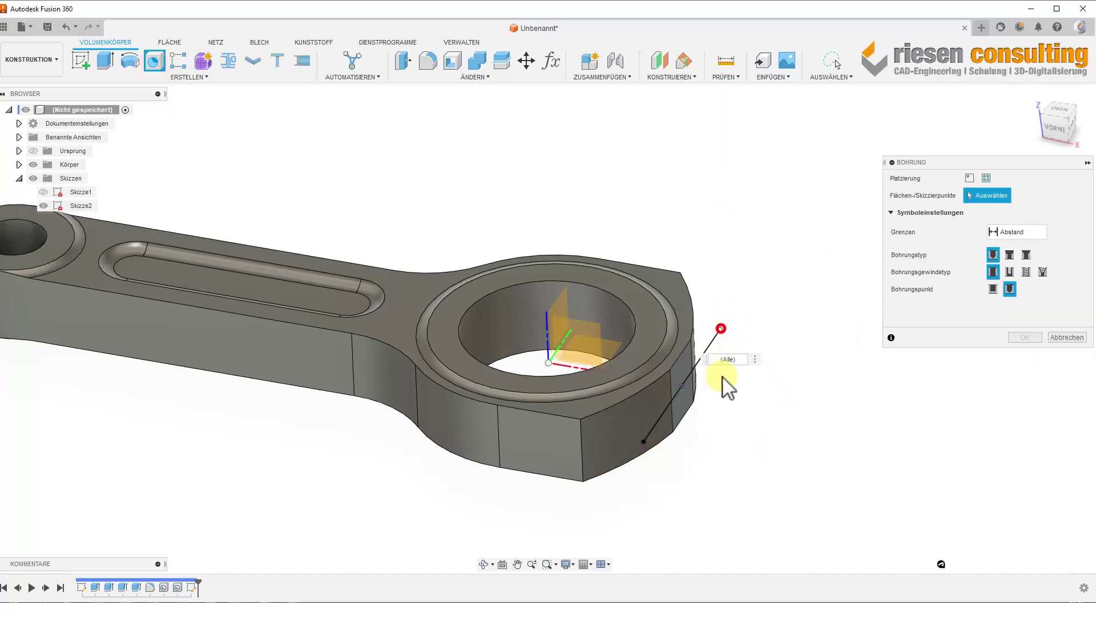
pyautogui.click(644, 443)
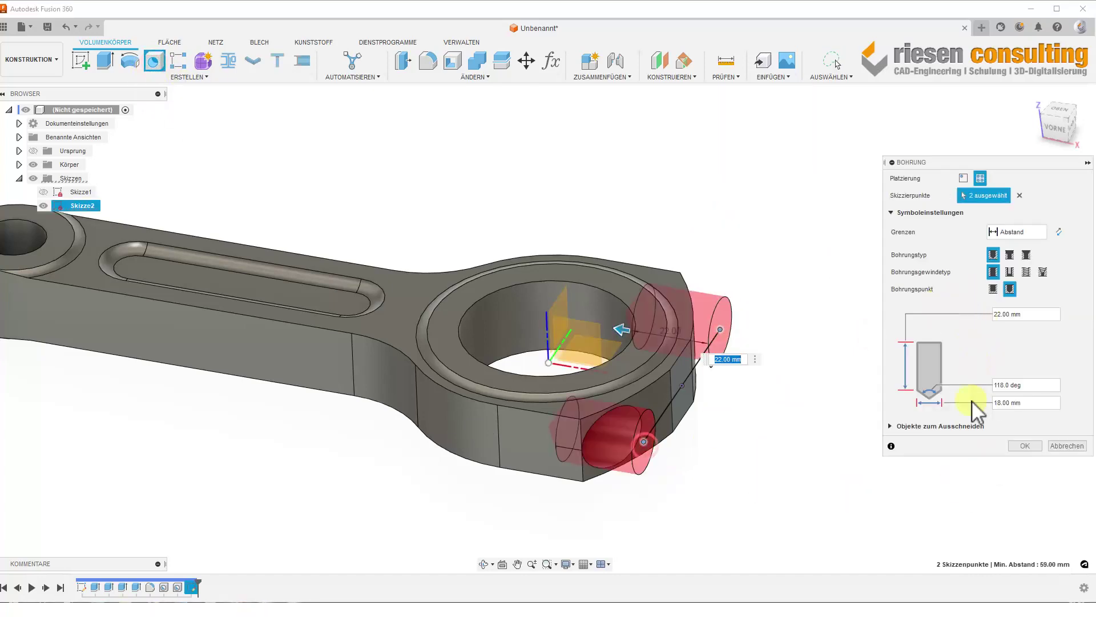
pyautogui.click(1028, 233)
pyautogui.click(1022, 272)
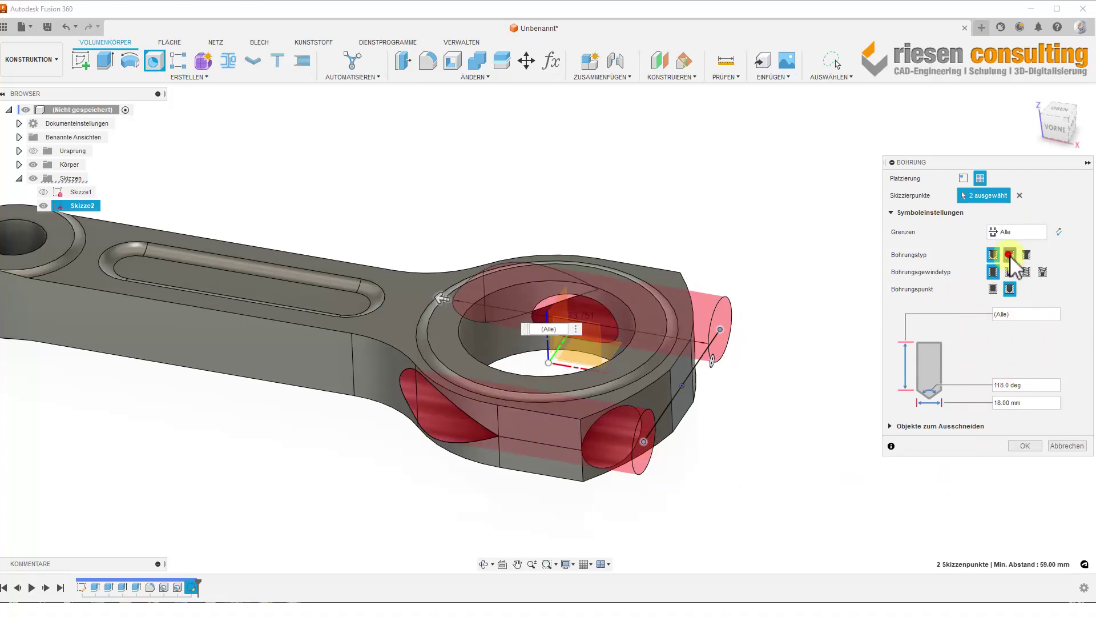
pyautogui.click(1009, 255)
pyautogui.click(1029, 348)
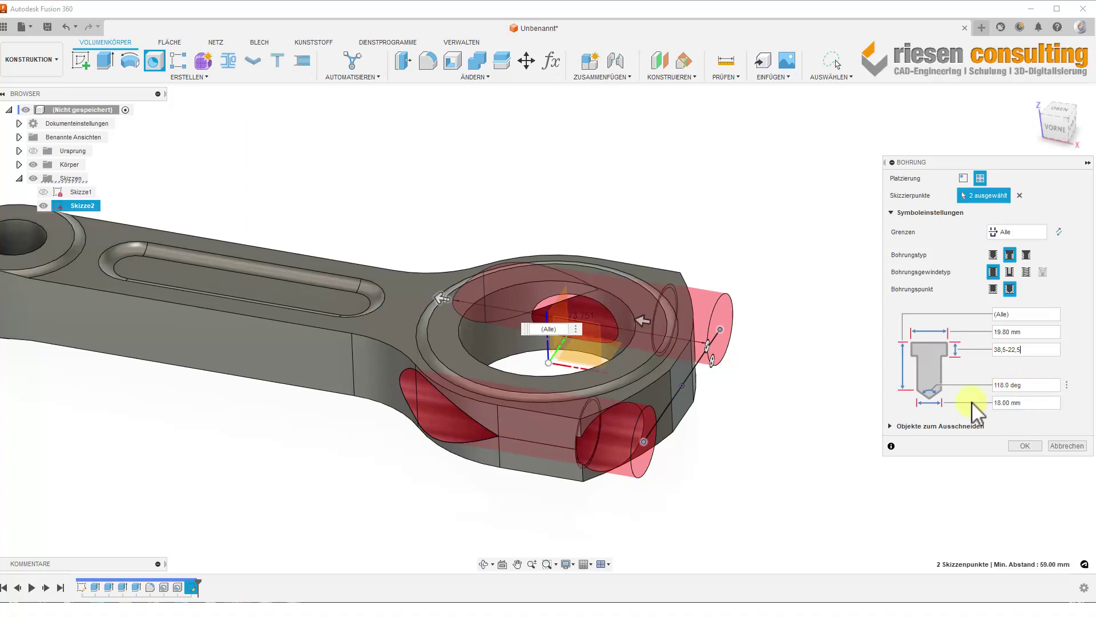
# Step: Set a 16 mm counterbore and 8 mm bore, cutting Körper1
pyautogui.click(1037, 332)
pyautogui.write('16')
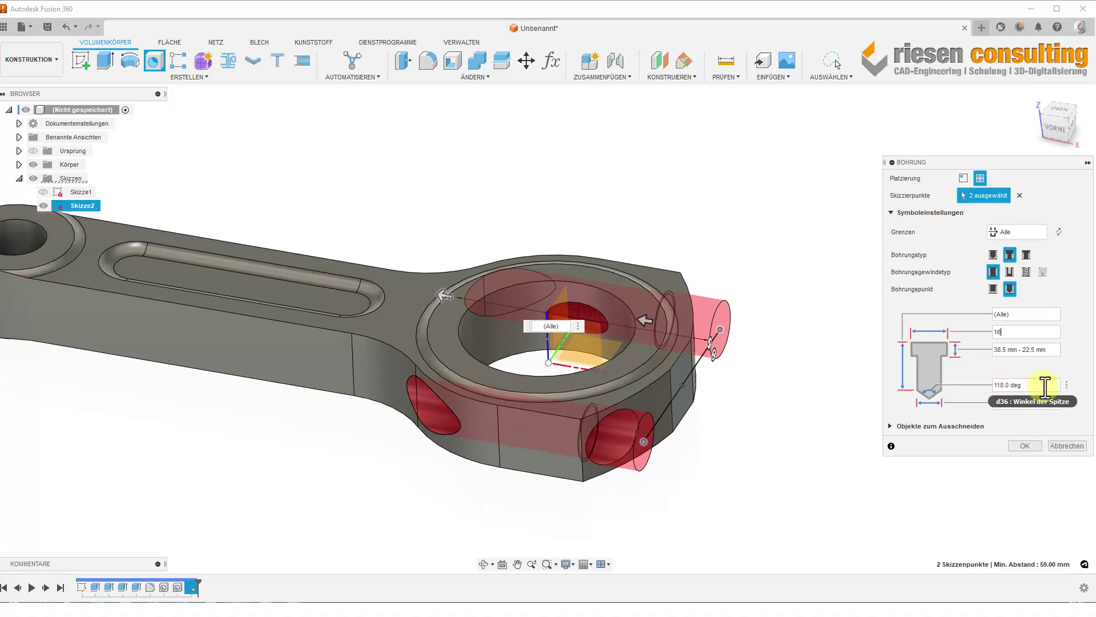
pyautogui.click(1043, 404)
pyautogui.write('8')
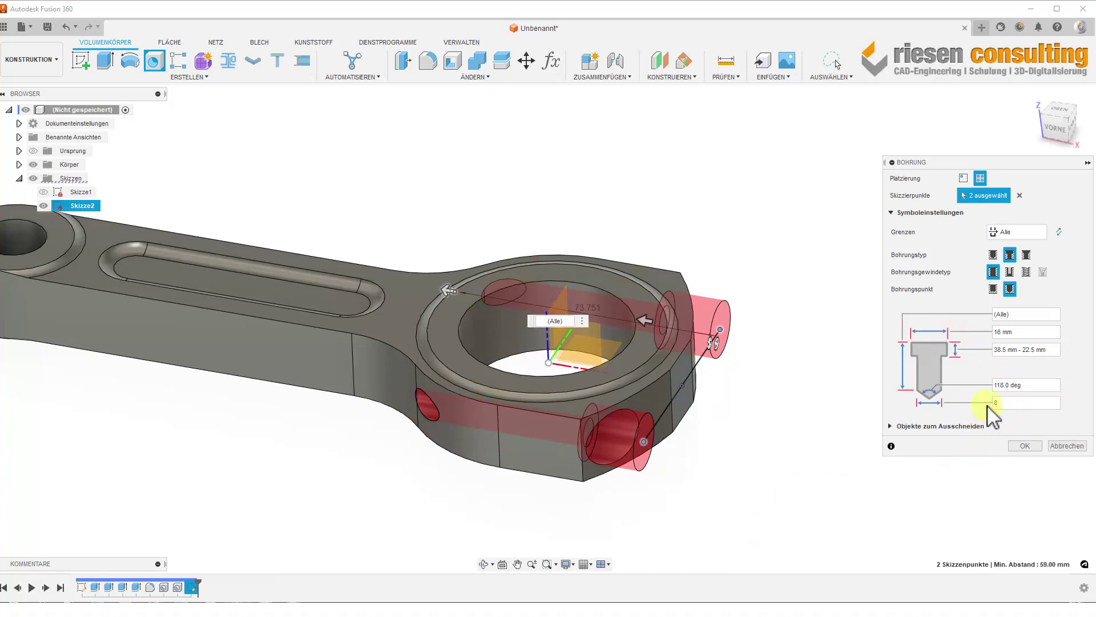
pyautogui.click(890, 426)
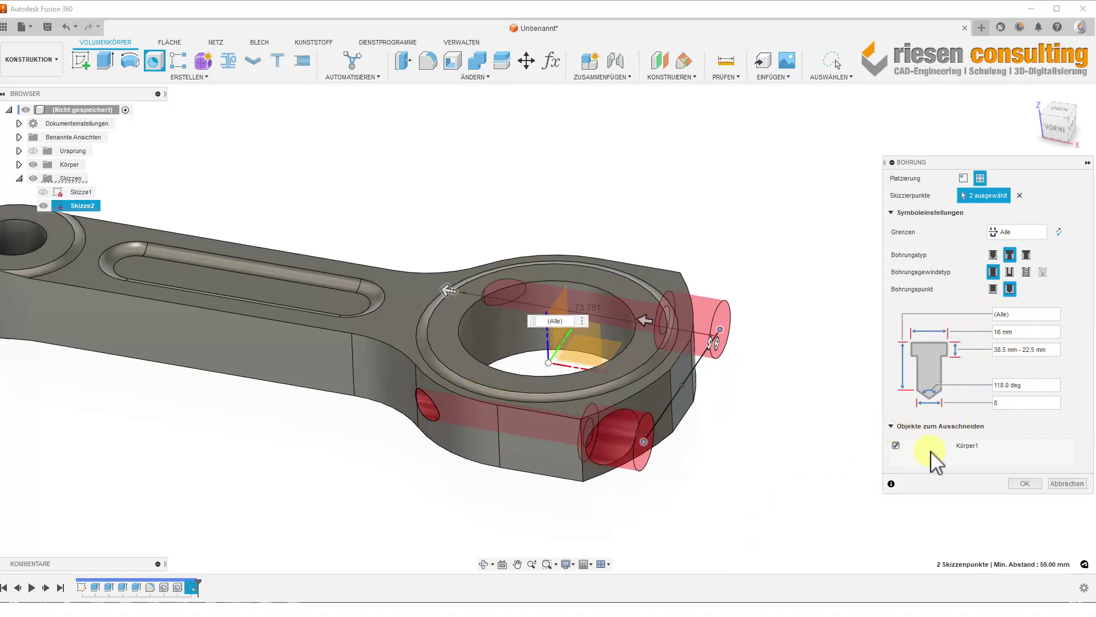
pyautogui.click(1028, 483)
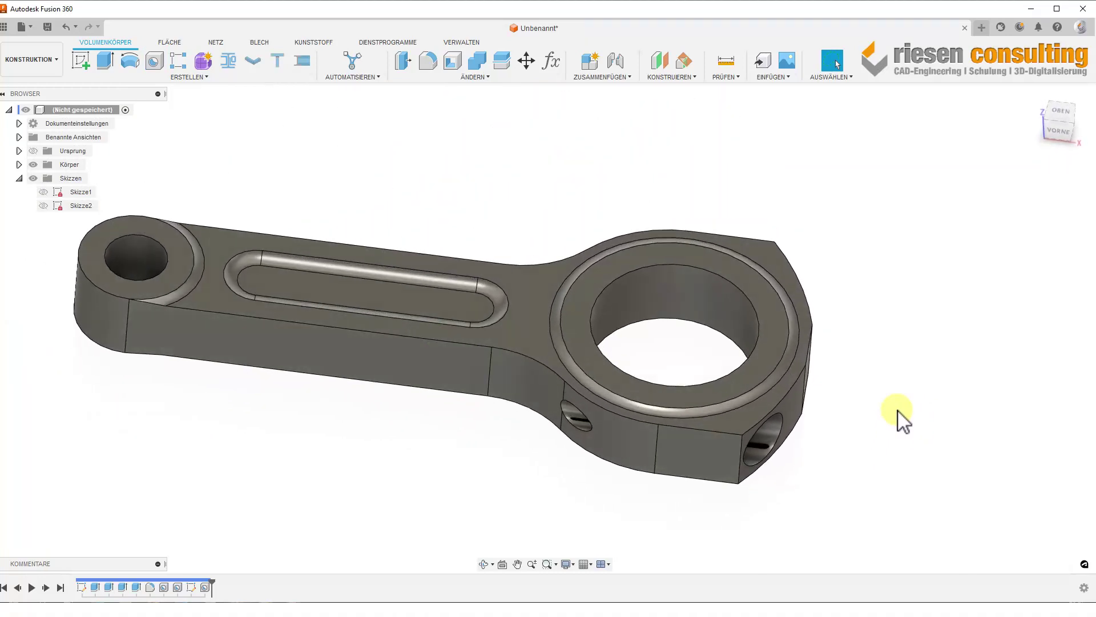
# Step: Split the rod body with the plane through the big-end bore using Körper teilen
pyautogui.click(503, 60)
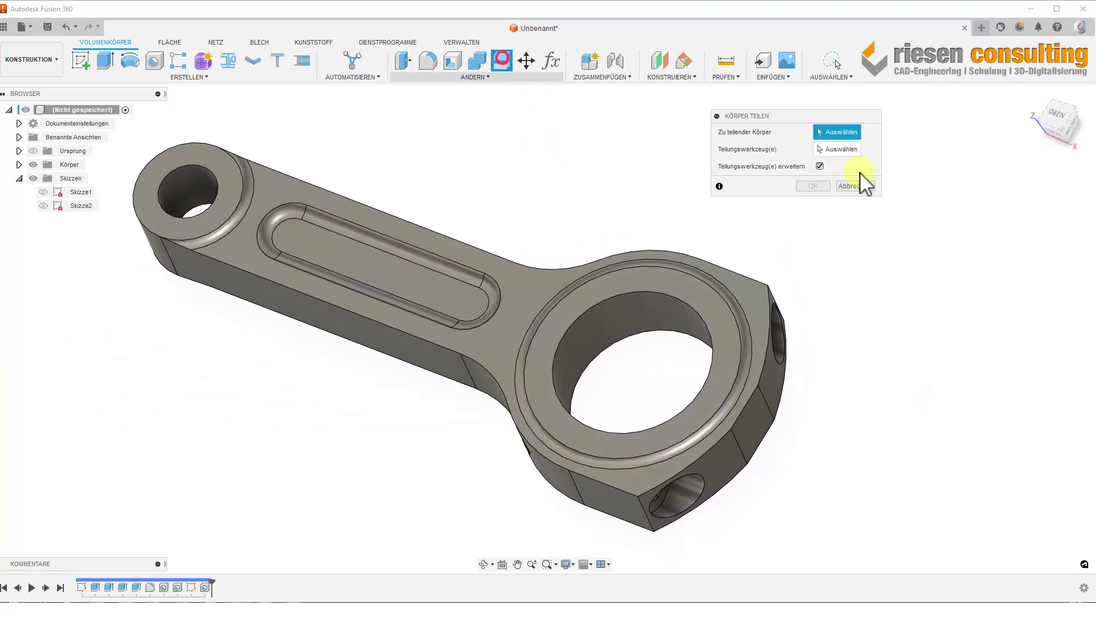
pyautogui.click(735, 345)
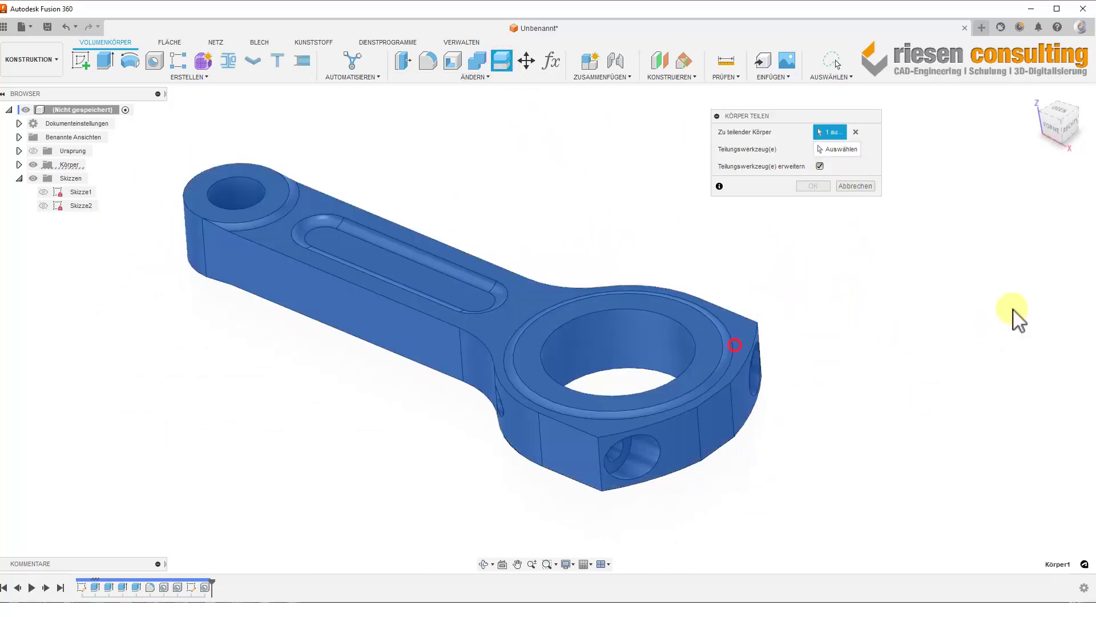
pyautogui.click(855, 151)
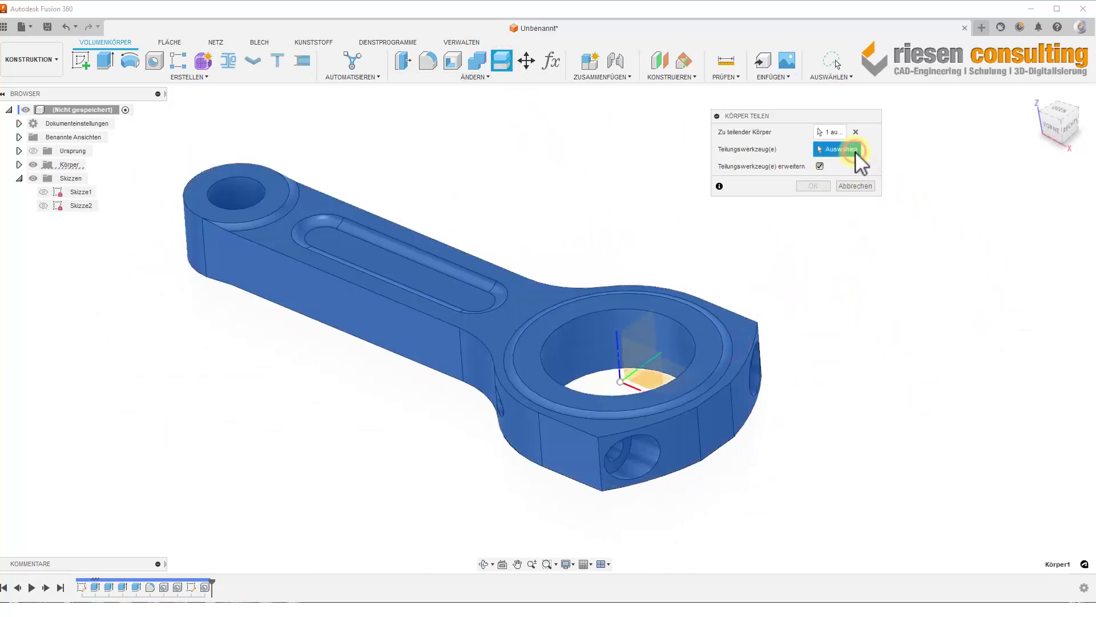
pyautogui.click(640, 329)
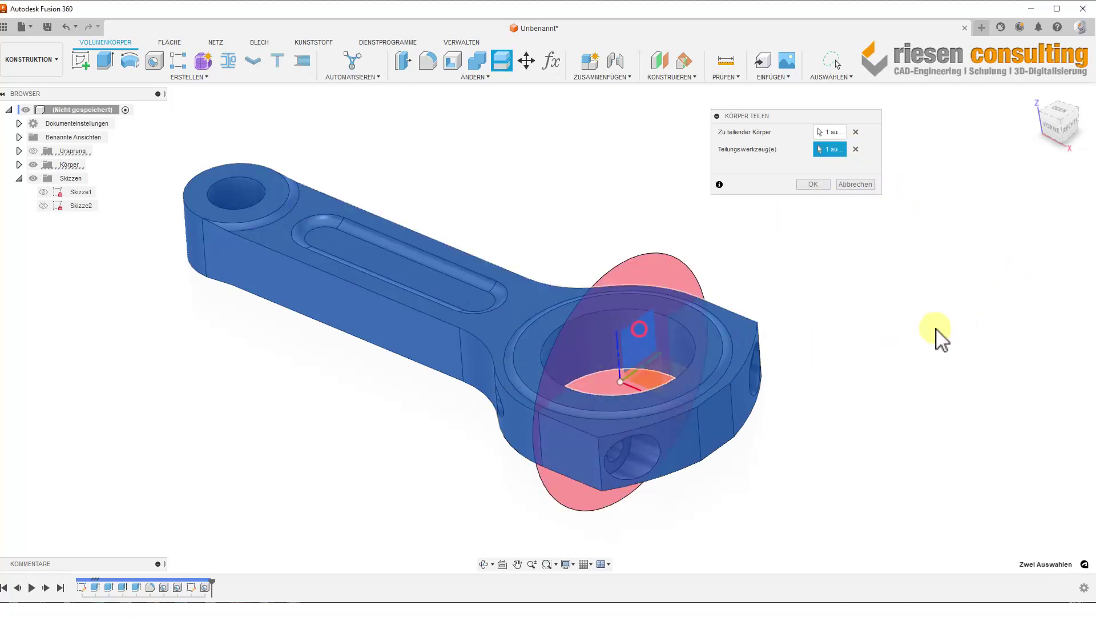
pyautogui.click(813, 184)
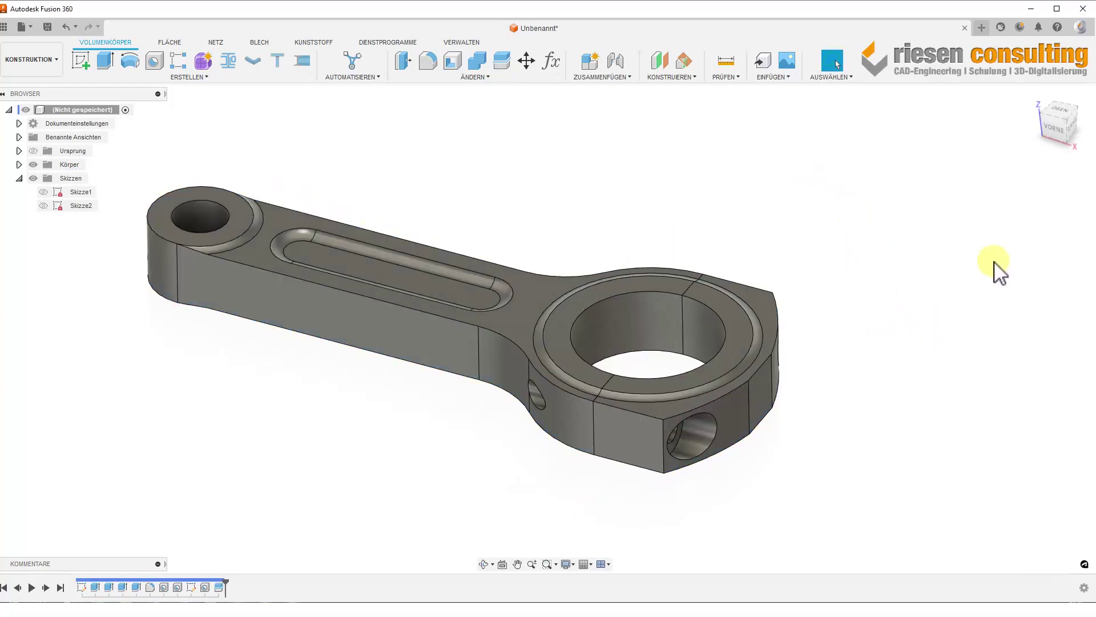
# Step: Expand the bodies list and rename Körper1 to Teil 1
pyautogui.click(19, 164)
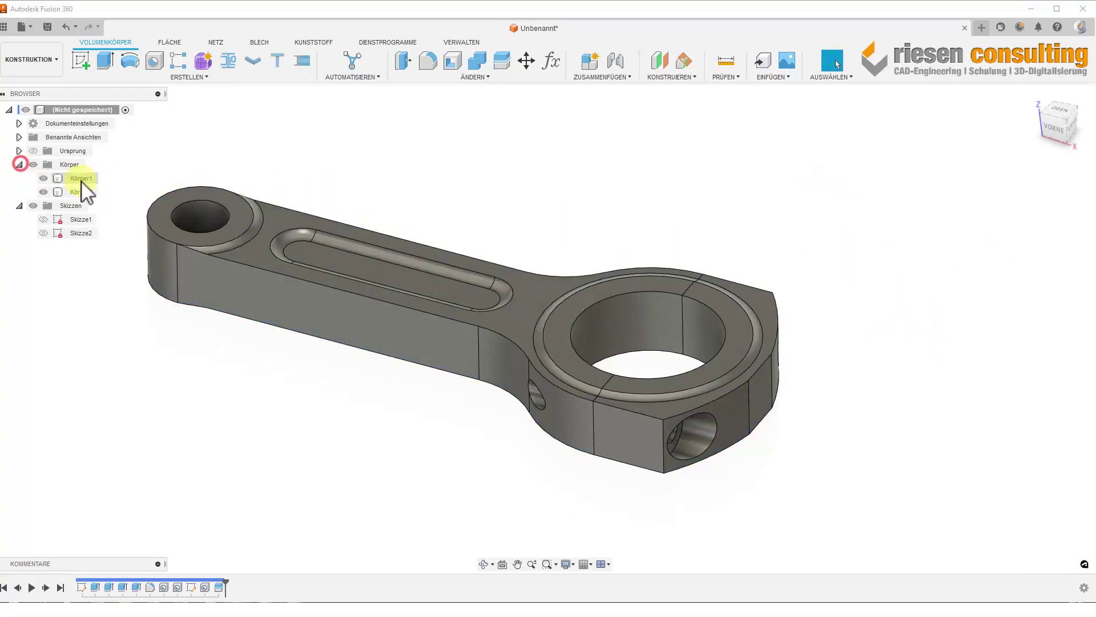
pyautogui.click(80, 178)
pyautogui.write('Teil 1')
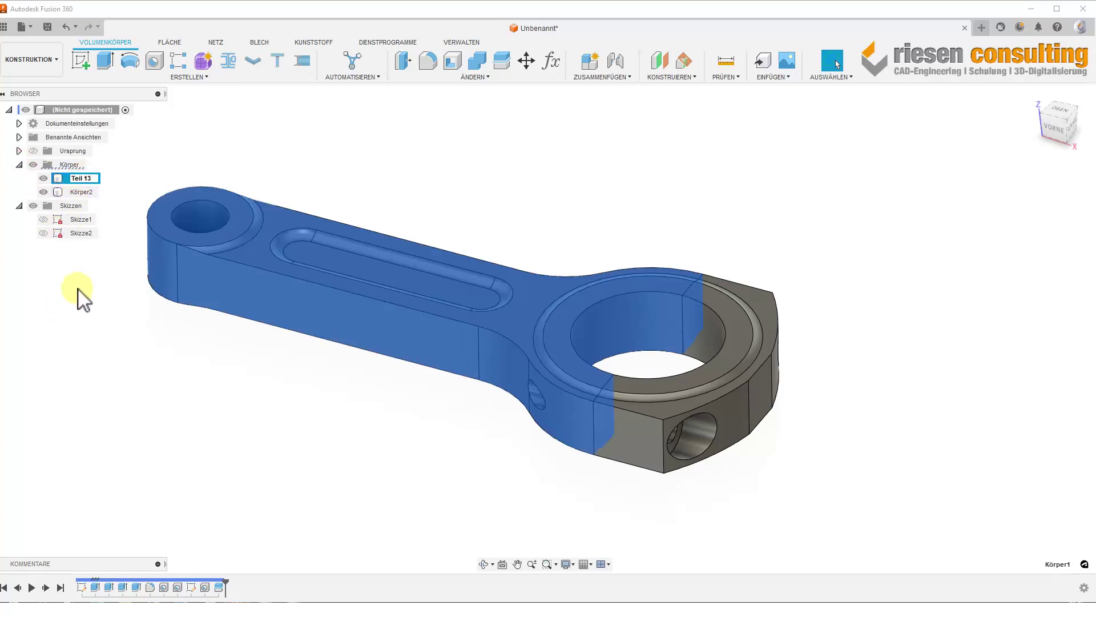
pyautogui.doubleClick(86, 192)
pyautogui.write('Teil')
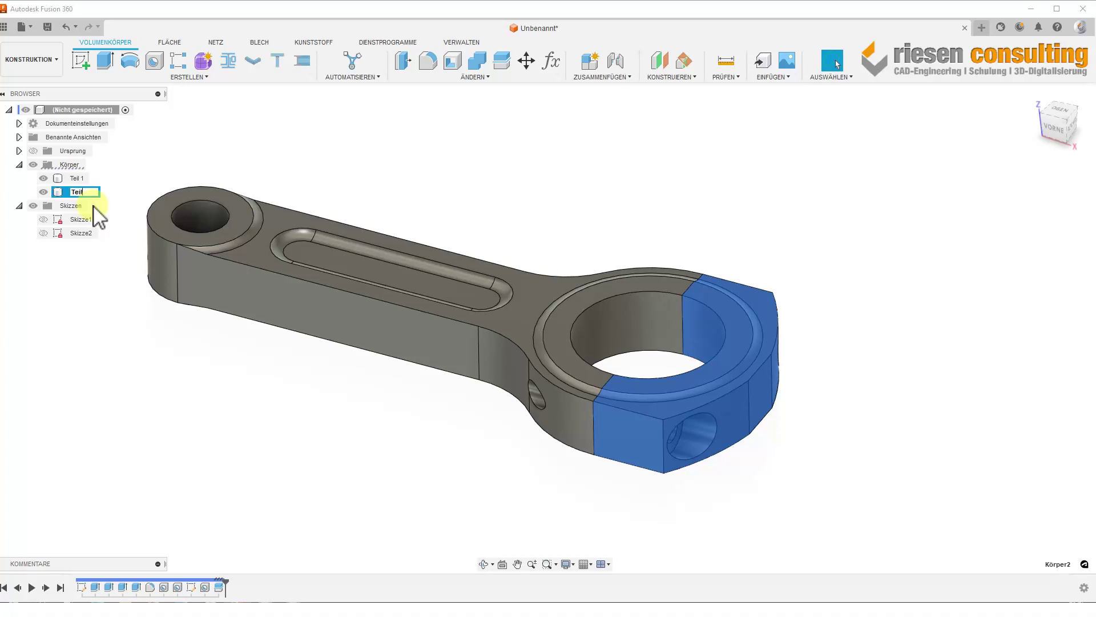
pyautogui.click(197, 385)
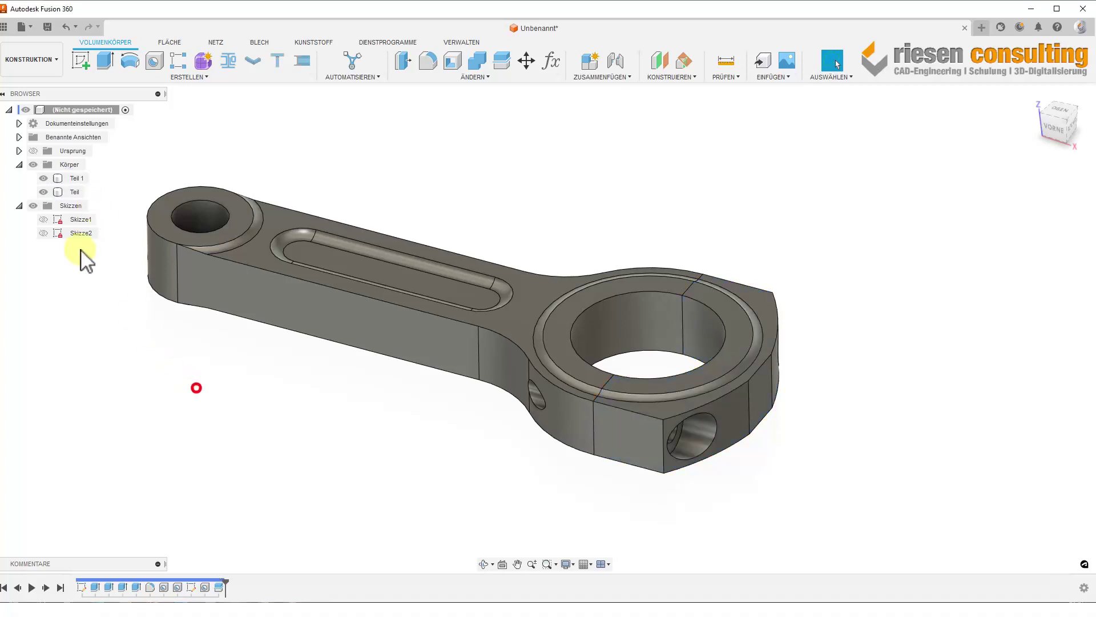
pyautogui.click(18, 205)
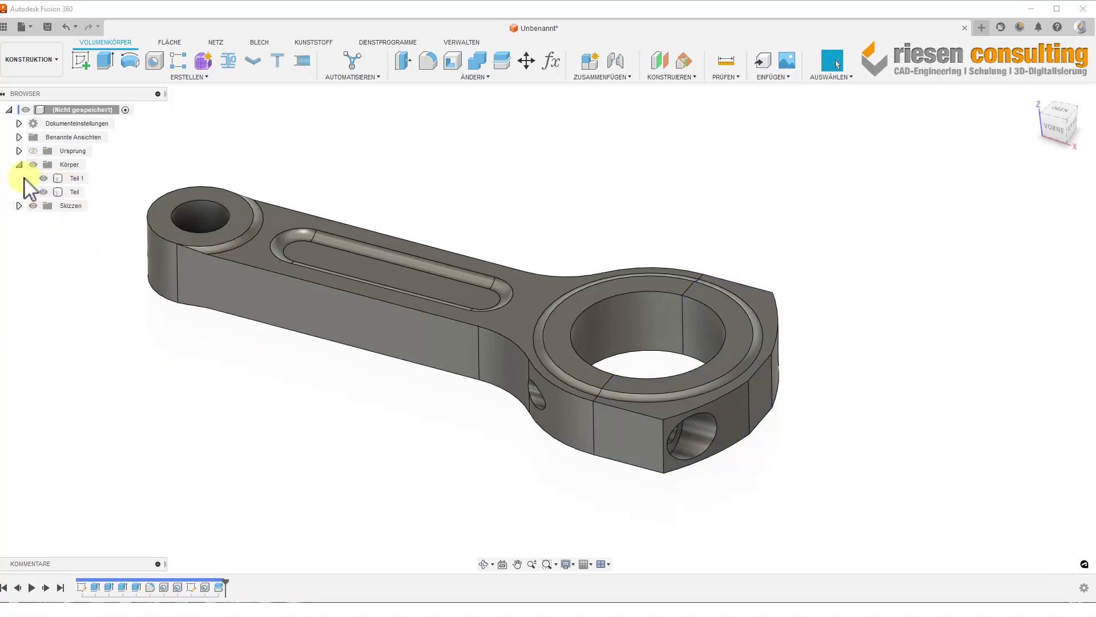
# Step: Rename the cap body Körper2 to Teil 2
pyautogui.click(925, 289)
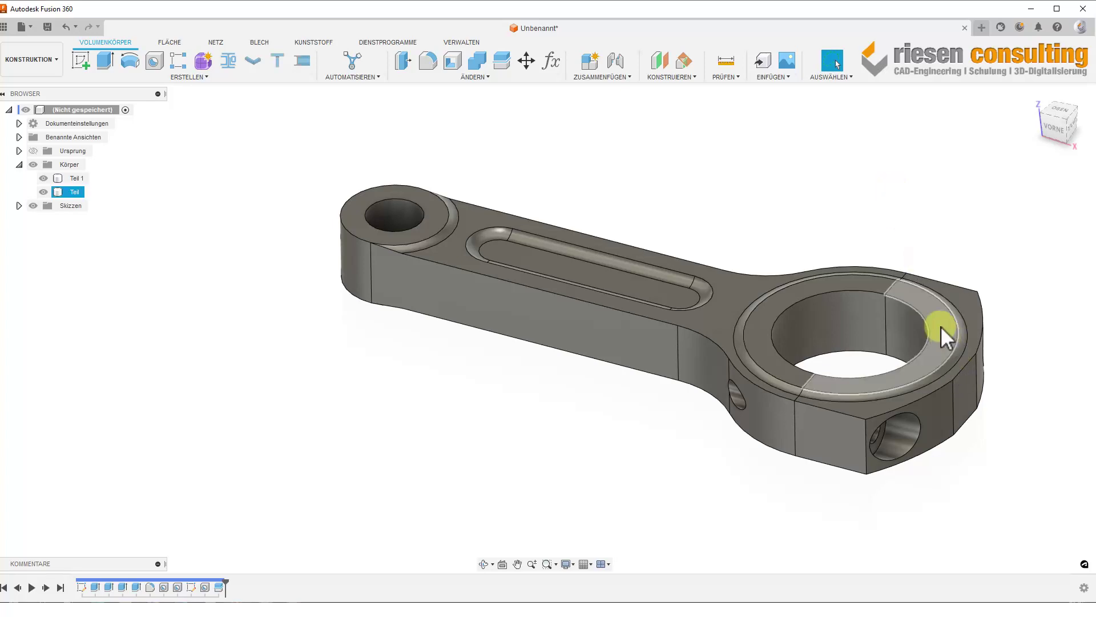
pyautogui.keyDown('shift'); pyautogui.moveTo(1009, 289); pyautogui.dragTo(865, 214, button='middle'); pyautogui.keyUp('shift')
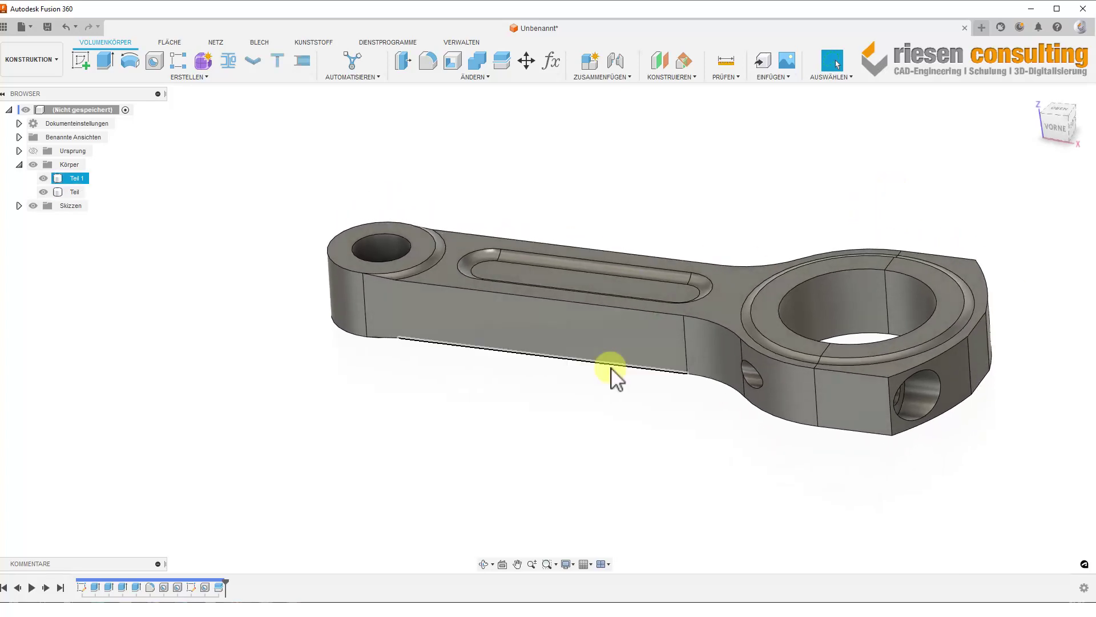
pyautogui.moveTo(612, 374)
pyautogui.keyDown('shift'); pyautogui.mouseDown(button='middle')
pyautogui.moveTo(617, 357)
pyautogui.moveTo(641, 454)
pyautogui.mouseUp(button='middle'); pyautogui.keyUp('shift')
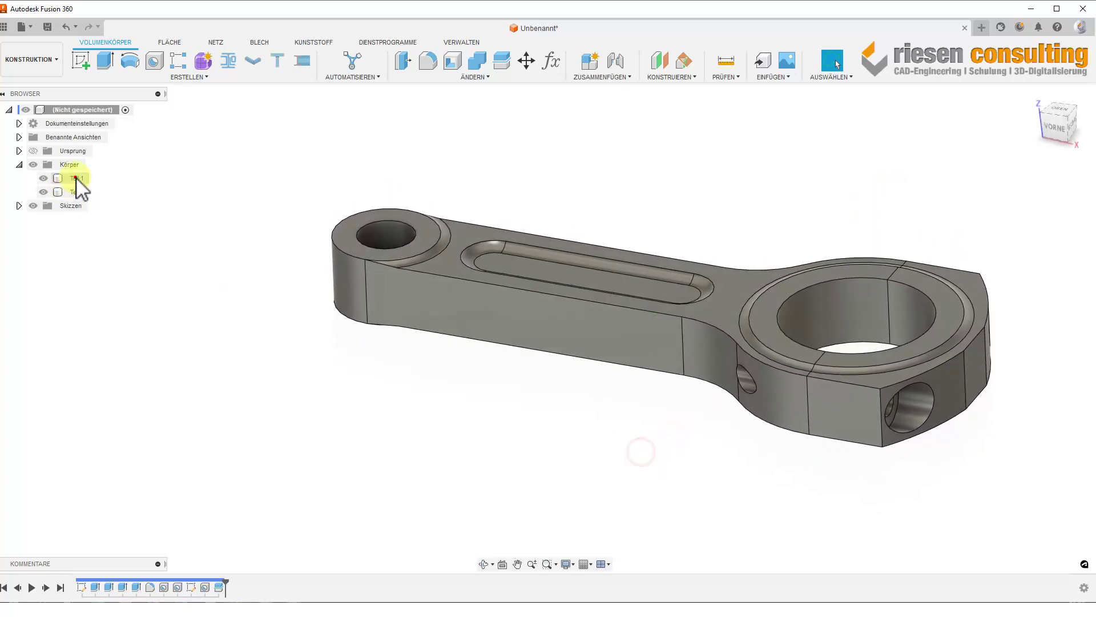
pyautogui.click(78, 192)
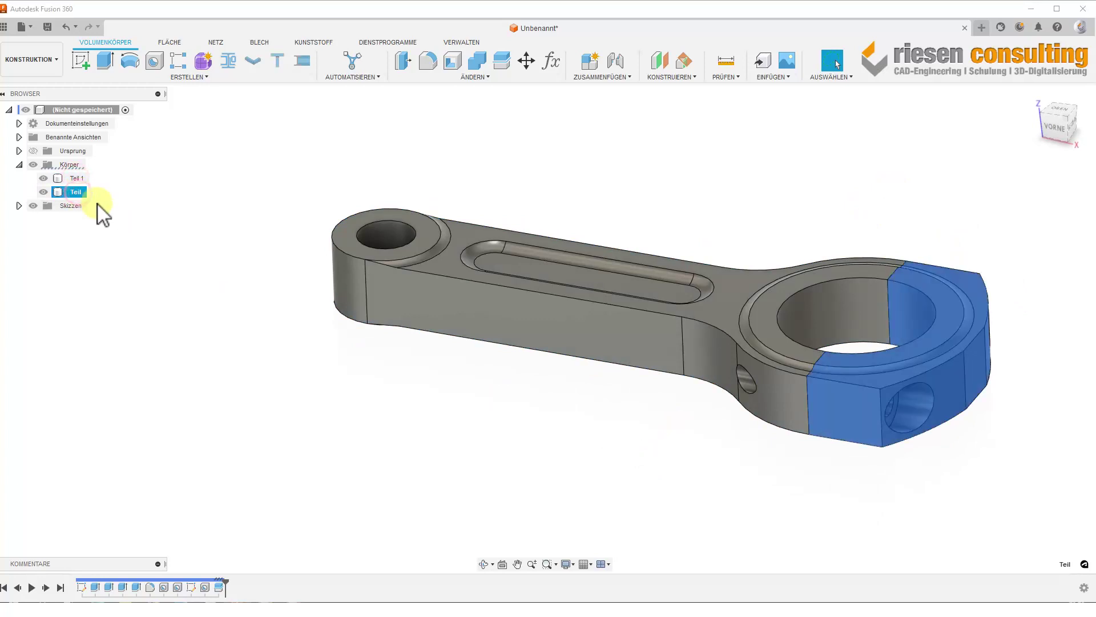
pyautogui.doubleClick(79, 192)
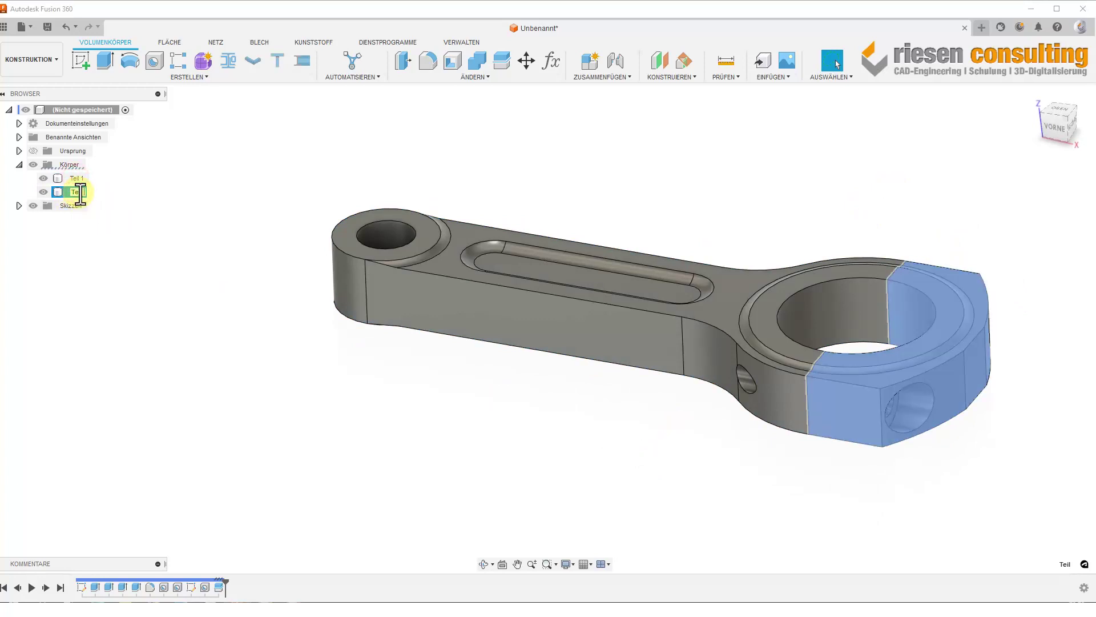
pyautogui.click(42, 280)
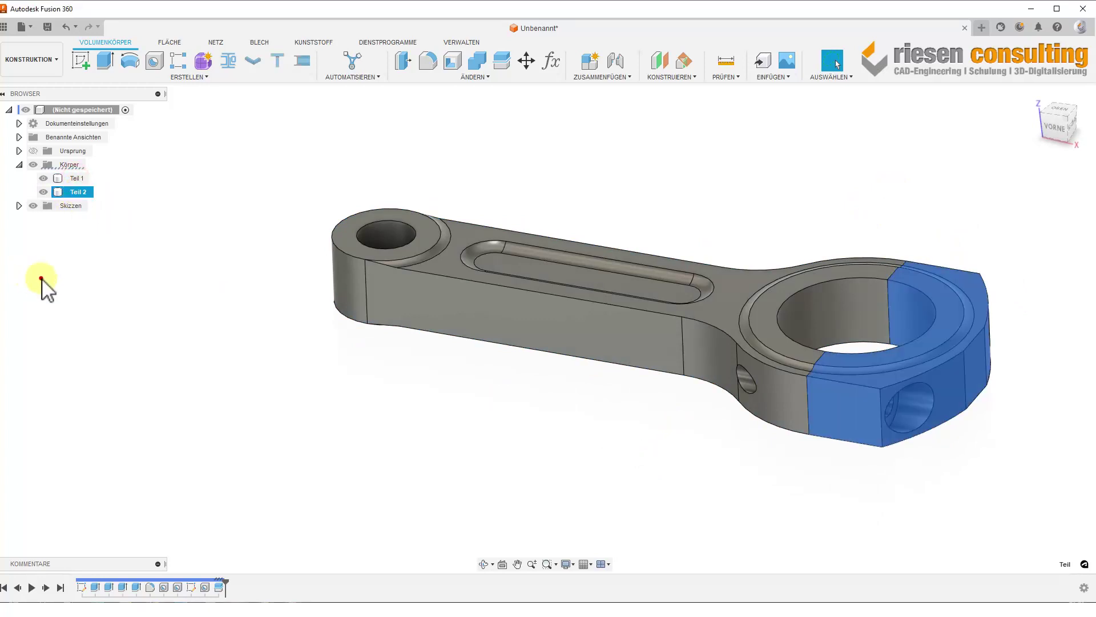
# Step: Convert both bodies into components Teil 1:1 and Teil 2:1
pyautogui.click(86, 179)
pyautogui.rightClick(83, 194)
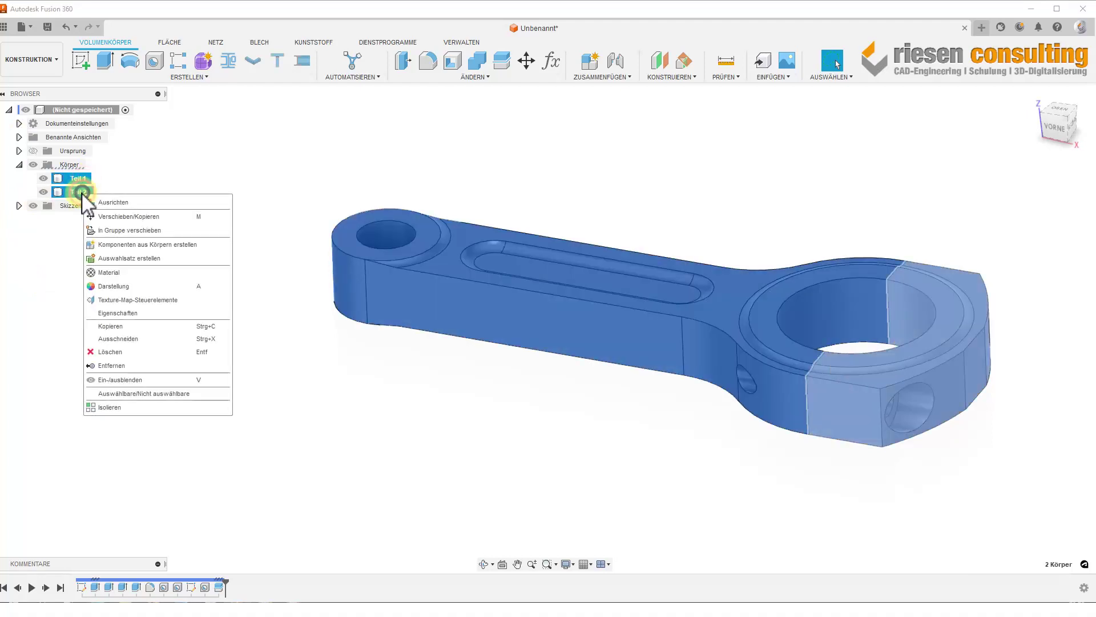
pyautogui.click(146, 245)
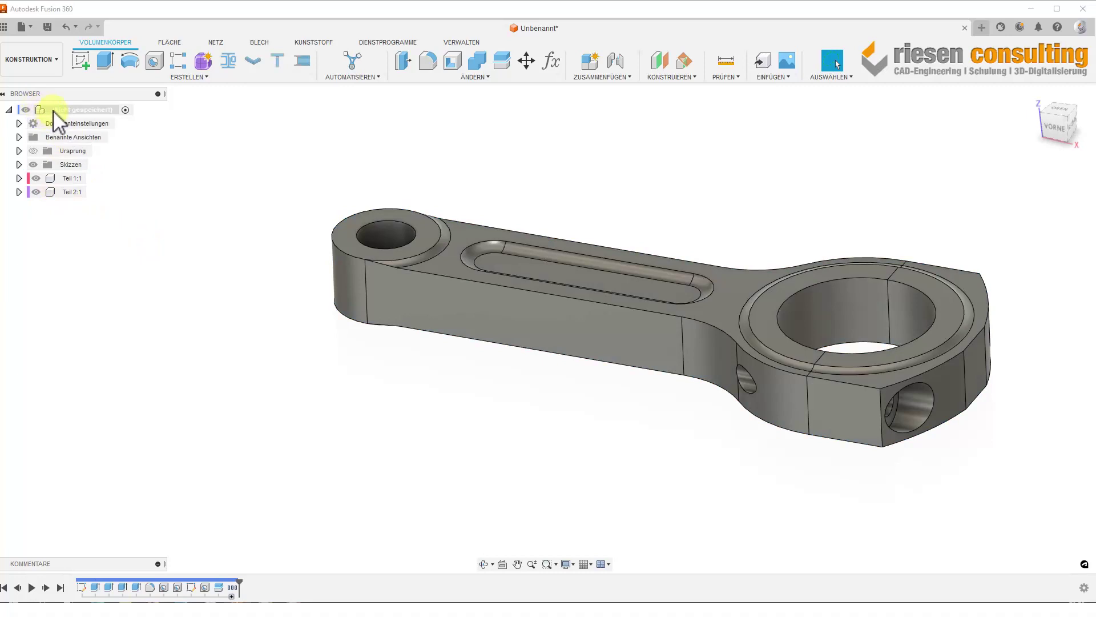
pyautogui.click(221, 364)
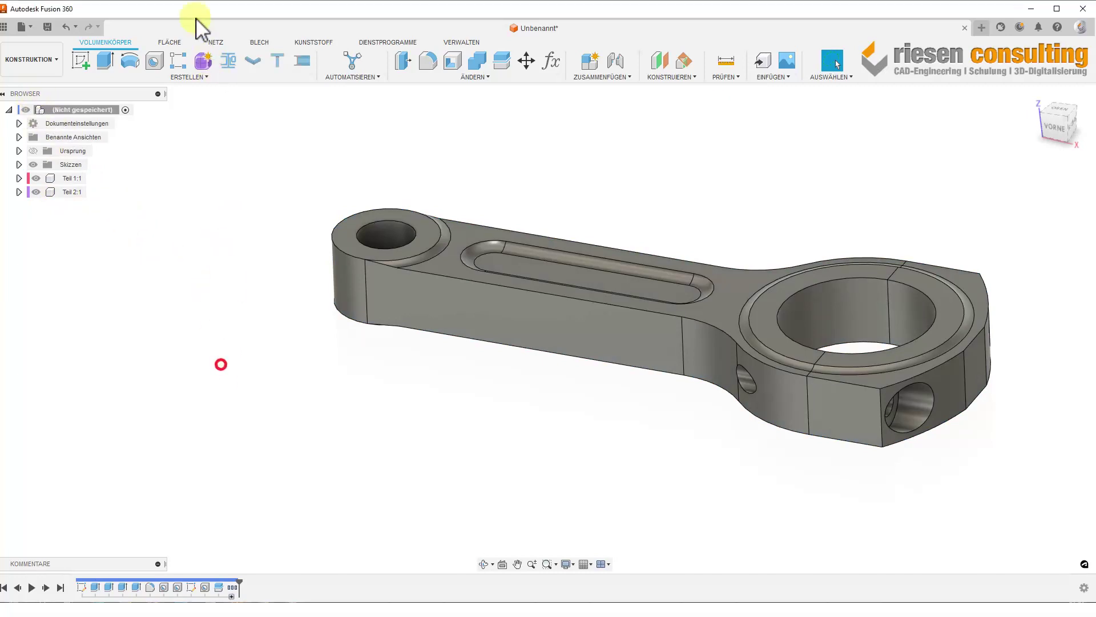
# Step: Join Teil 1:1 and Teil 2:1 rigidly as modelled, picking them in the browser
pyautogui.click(621, 78)
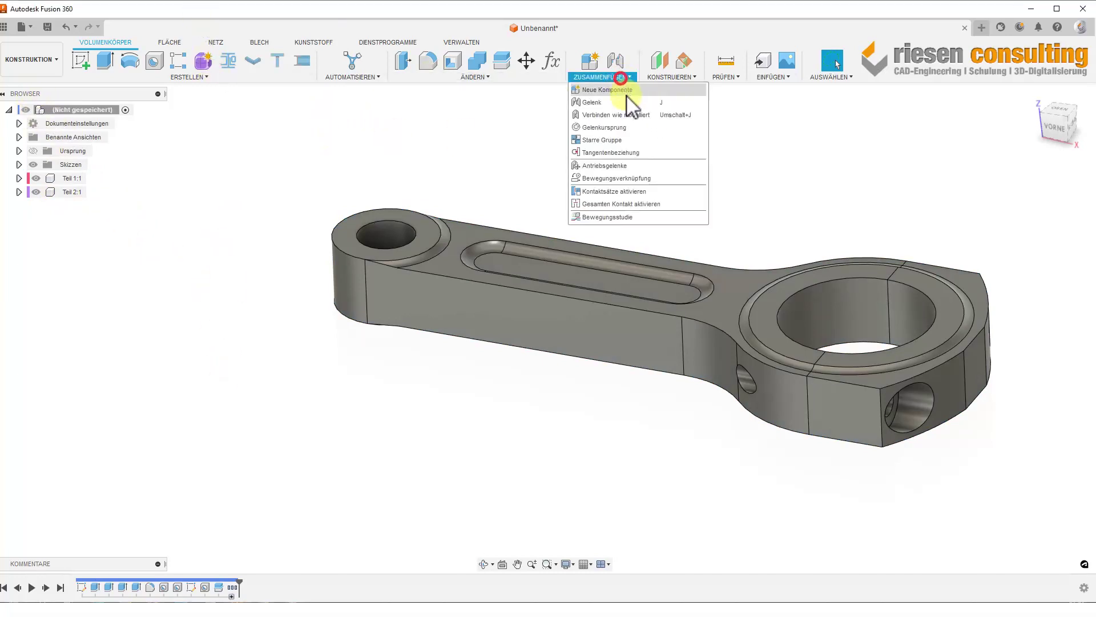
pyautogui.click(619, 116)
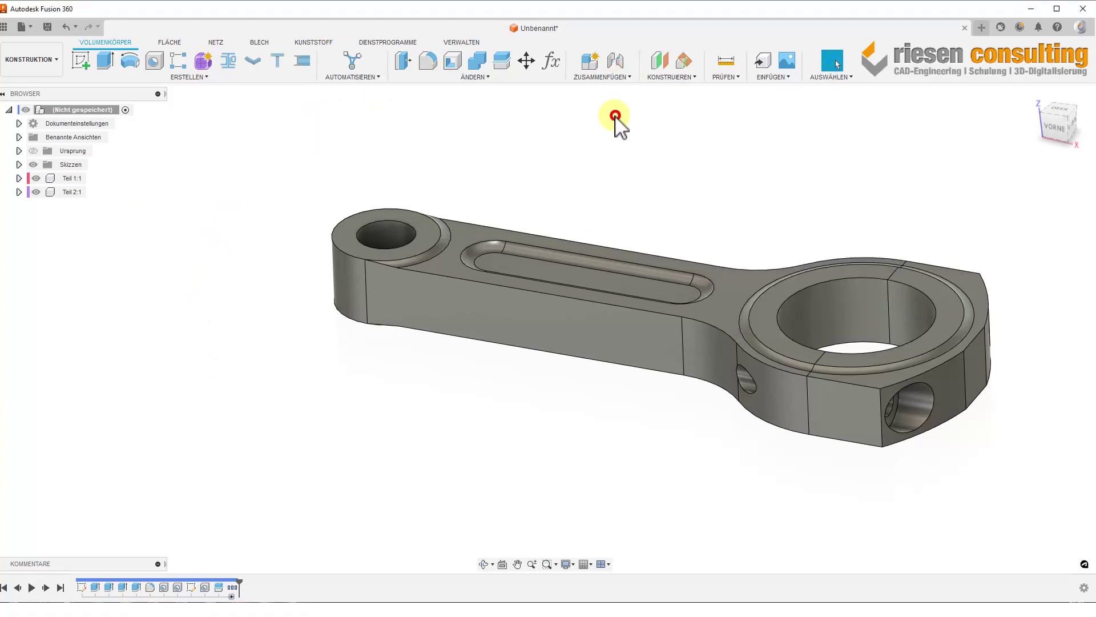
pyautogui.click(75, 179)
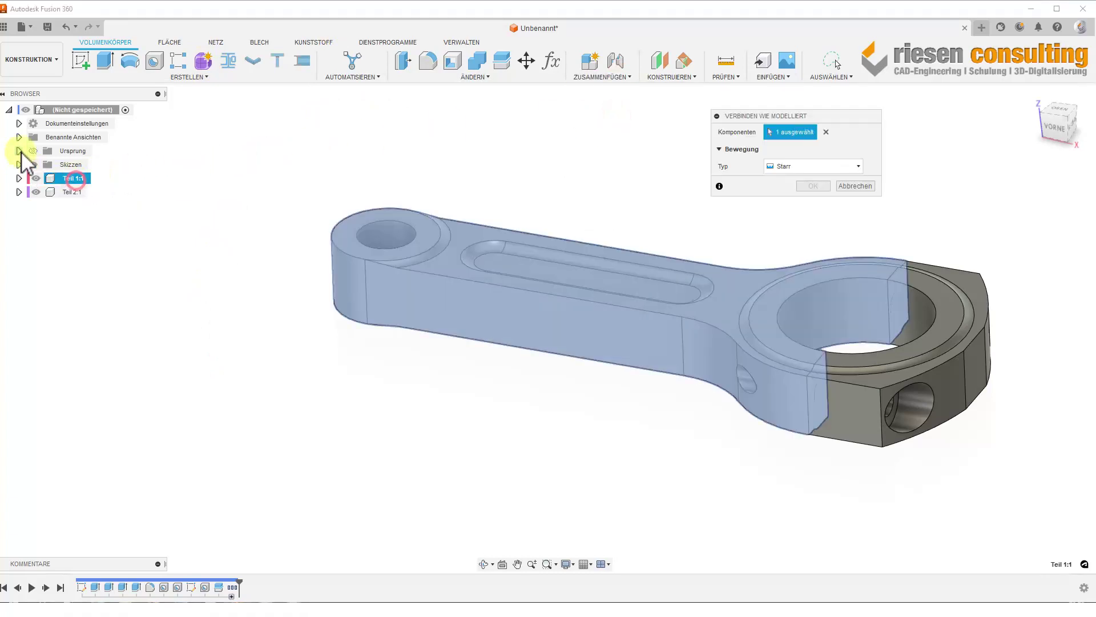
pyautogui.click(19, 151)
pyautogui.click(76, 160)
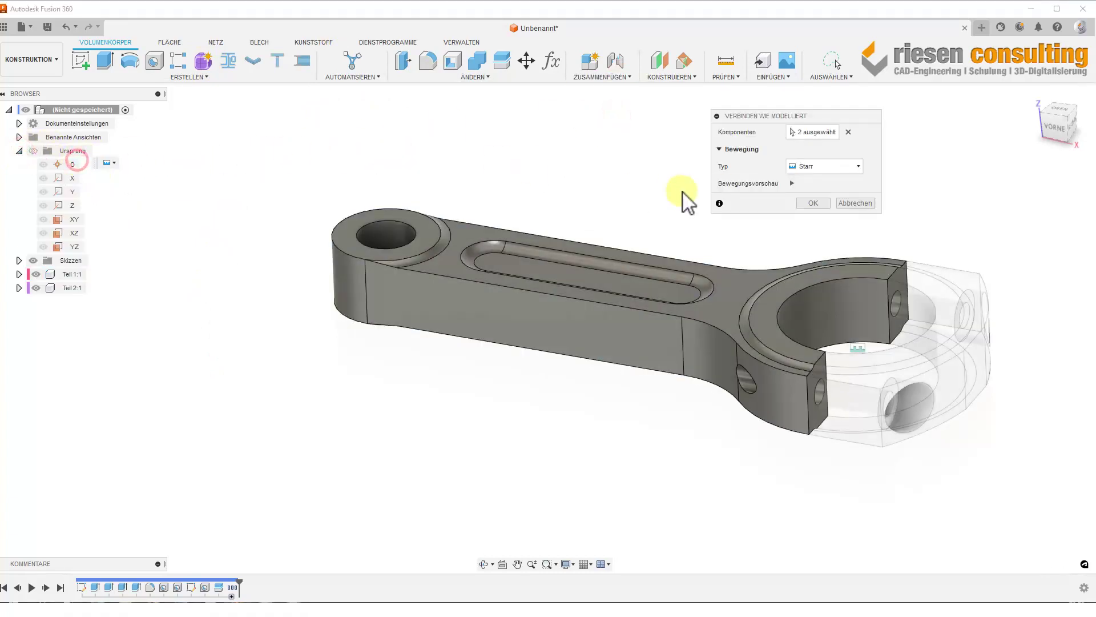
pyautogui.click(813, 203)
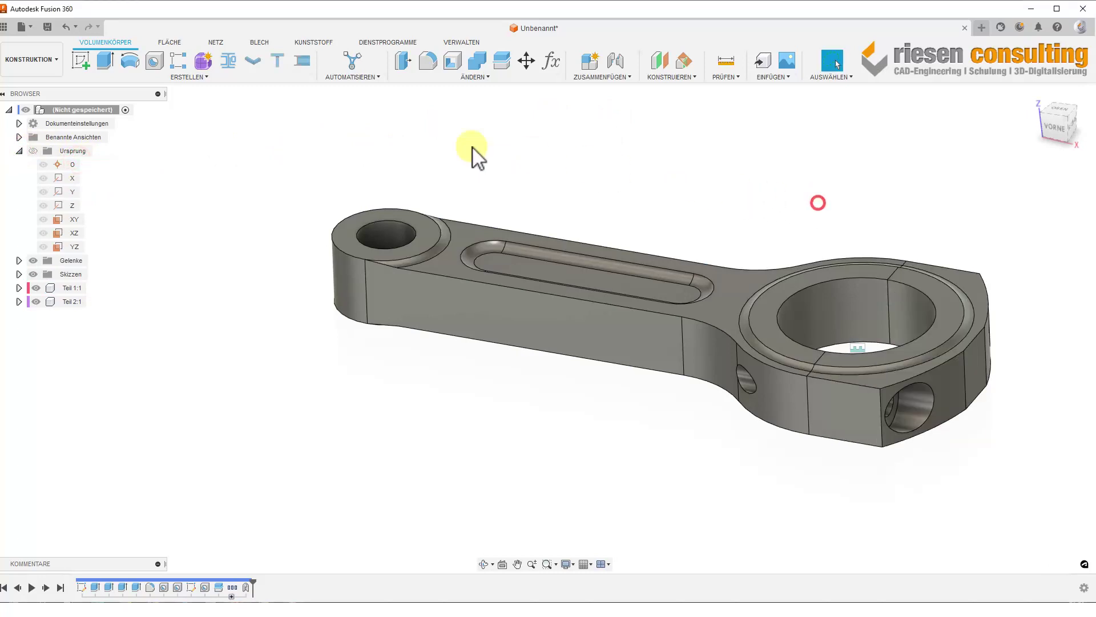
pyautogui.click(20, 152)
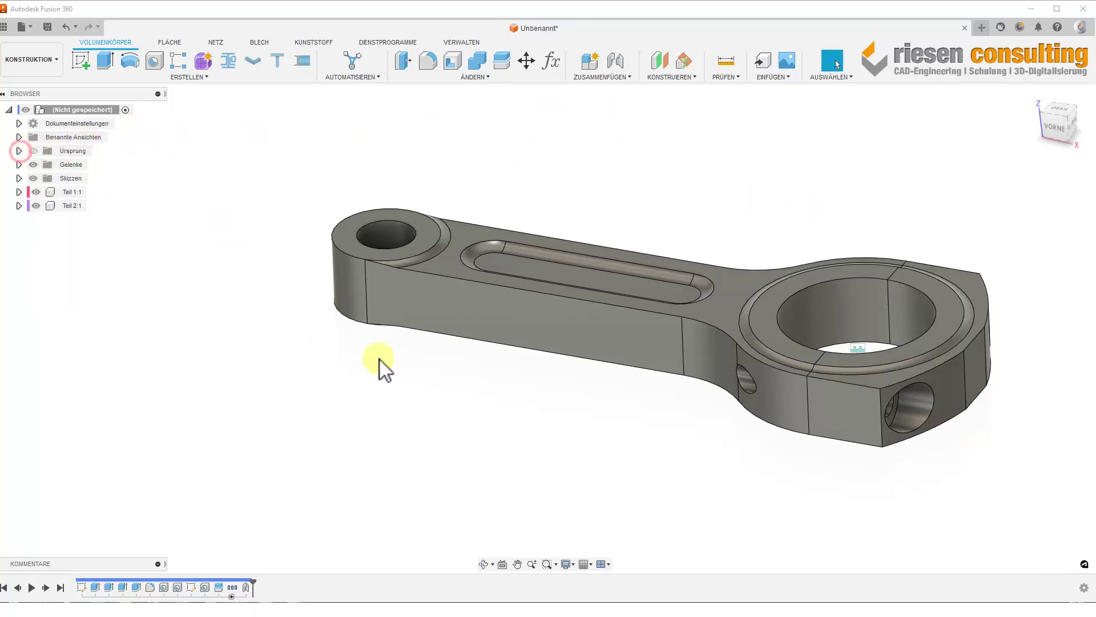
# Step: Add a rigid as-modelled joint between rod and cap picked in the canvas
pyautogui.click(627, 79)
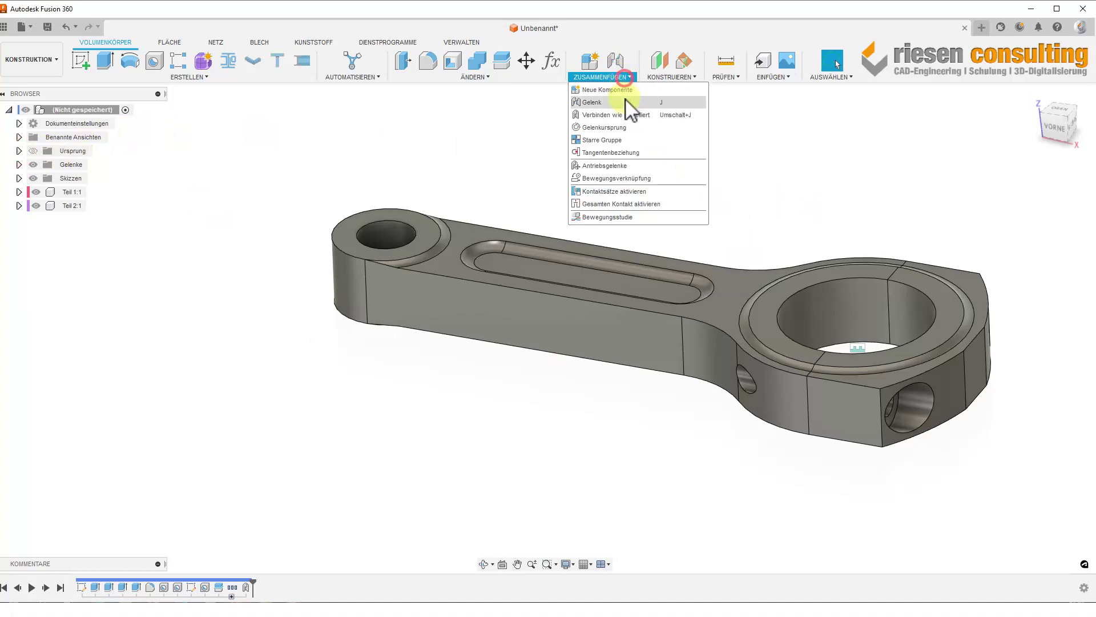
pyautogui.click(616, 113)
pyautogui.click(656, 283)
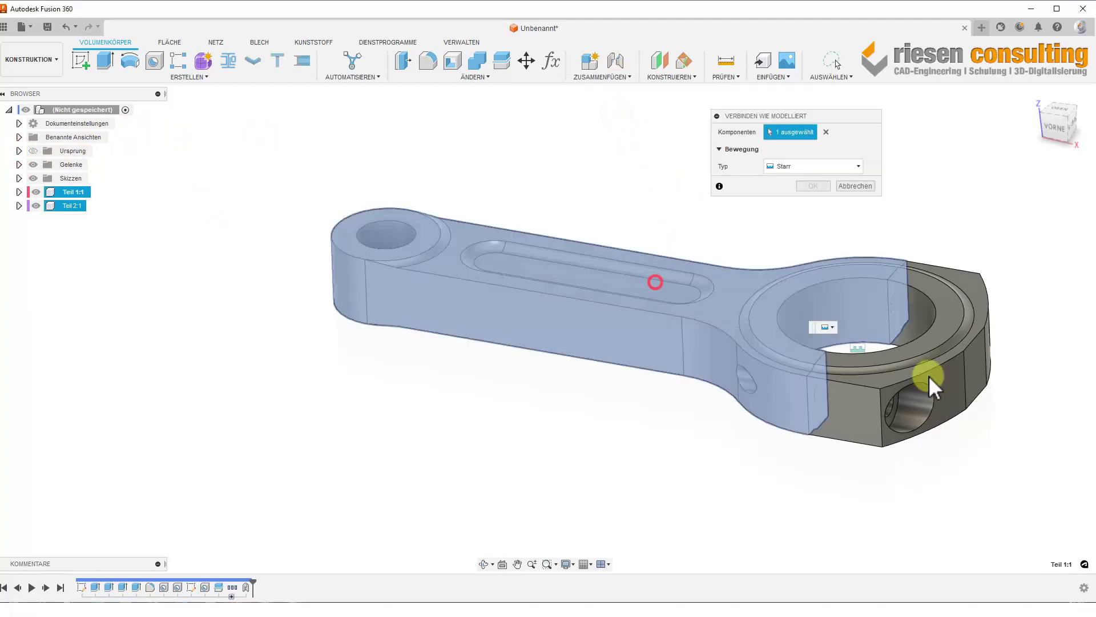
pyautogui.click(930, 376)
pyautogui.click(821, 203)
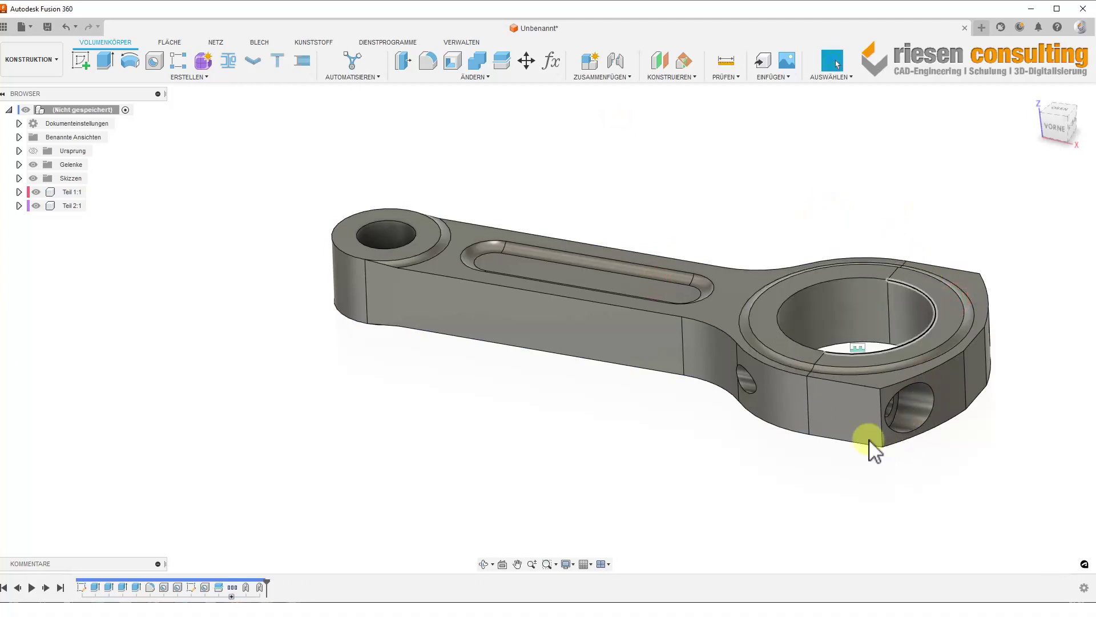
pyautogui.click(853, 397)
pyautogui.click(790, 405)
pyautogui.click(973, 523)
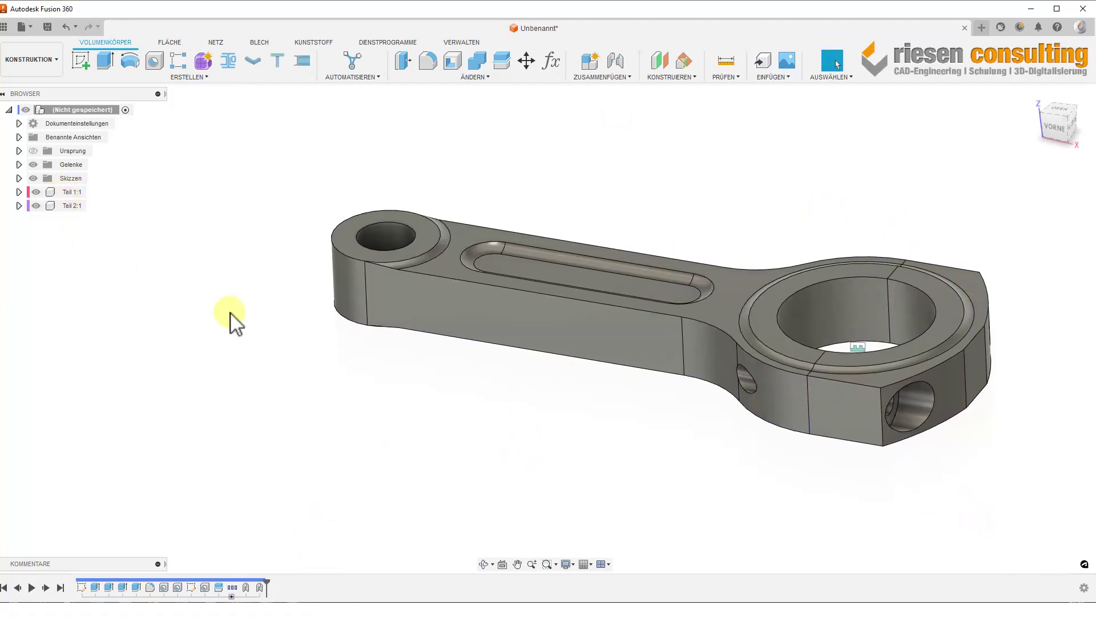
pyautogui.click(552, 431)
pyautogui.keyDown('shift'); pyautogui.moveTo(552, 434); pyautogui.dragTo(516, 406, button='middle'); pyautogui.keyUp('shift')
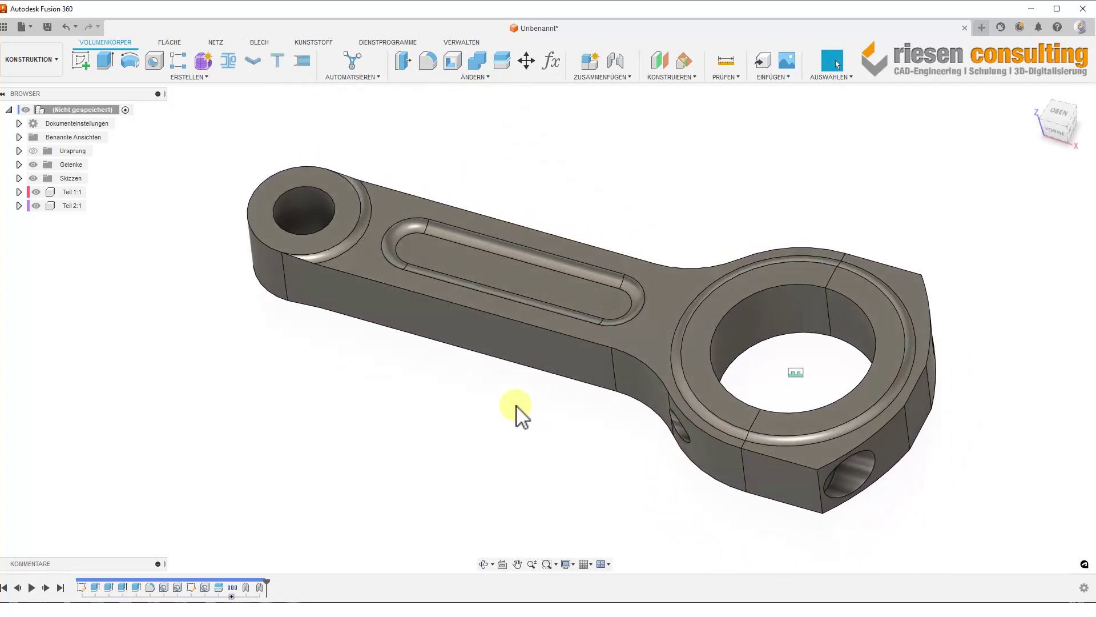